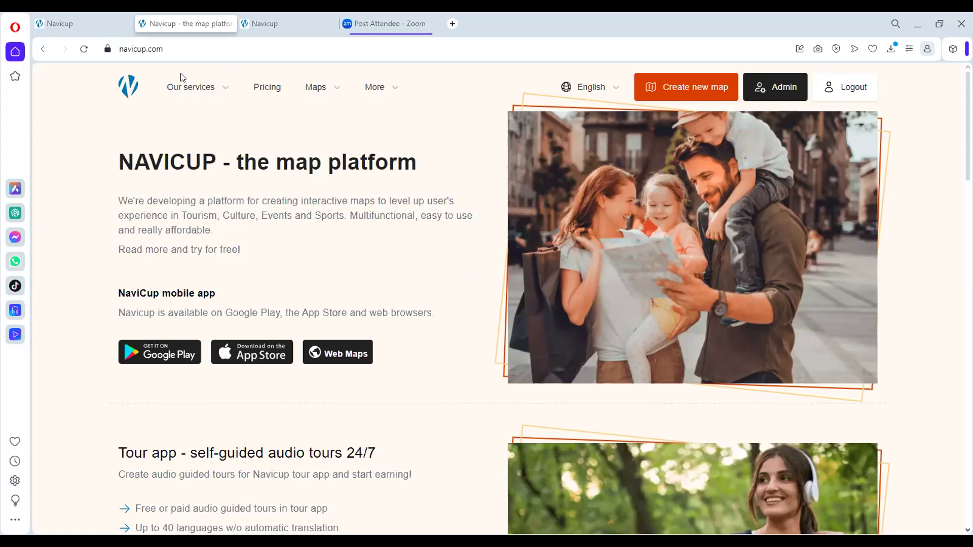
# Step: Open the Schools service page and review its introductory video, feature list and further possibilities
pyautogui.click(202, 94)
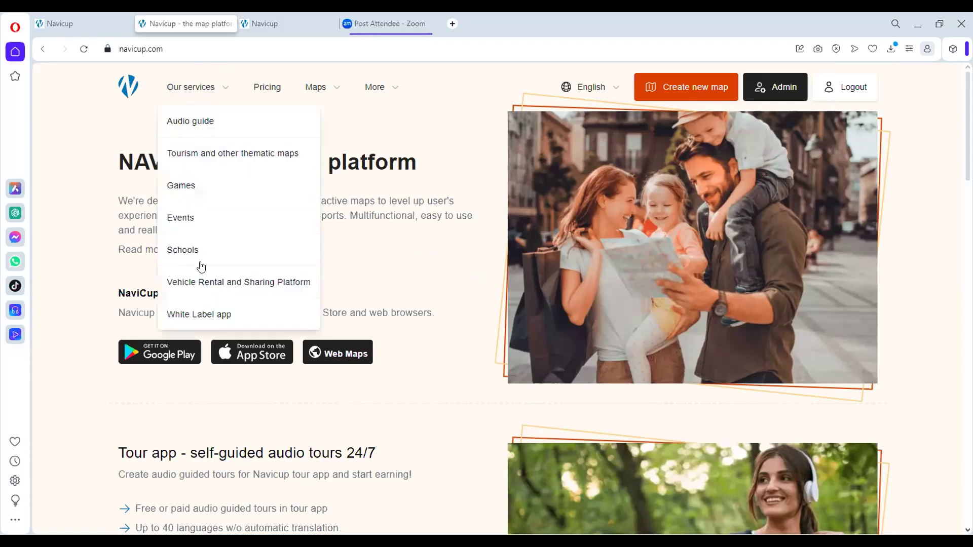
pyautogui.click(229, 251)
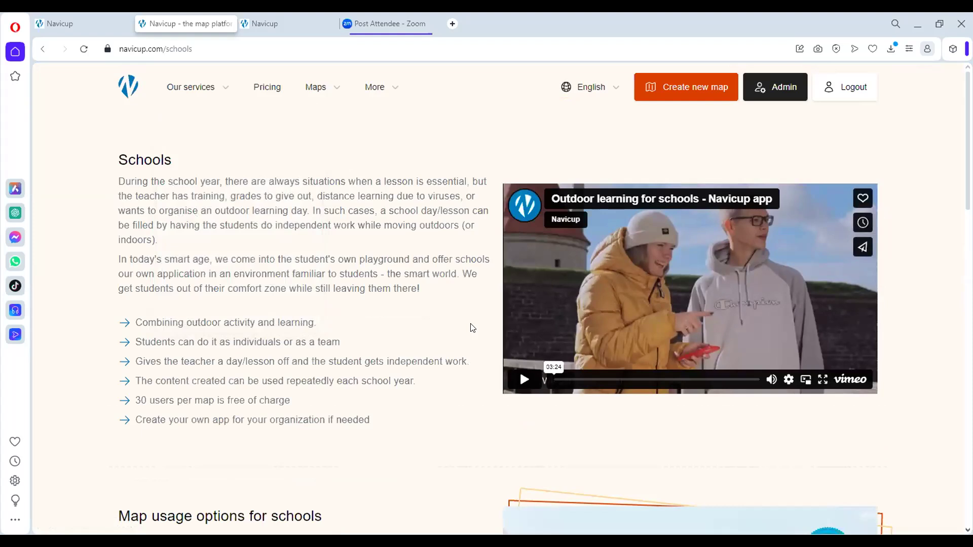
pyautogui.click(527, 383)
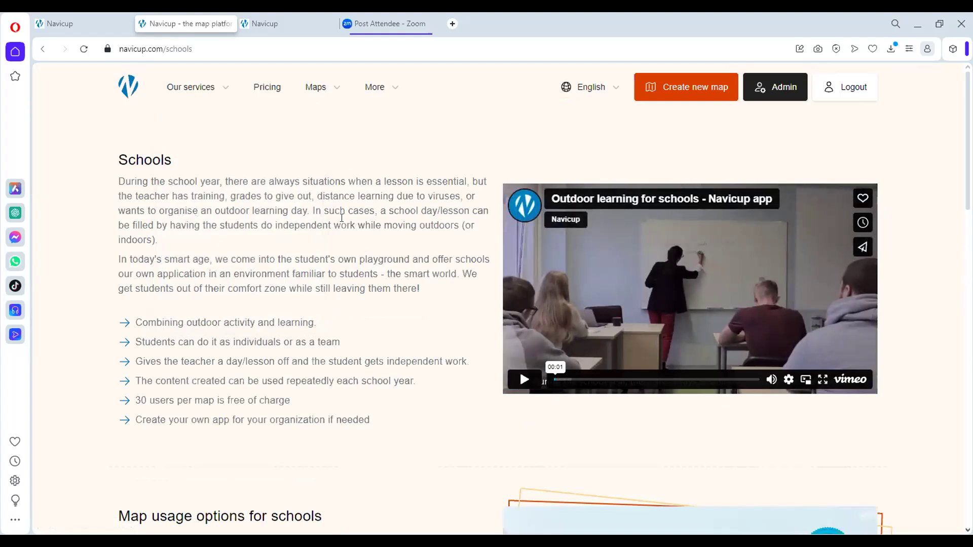
pyautogui.scroll(-4, 381, 335)
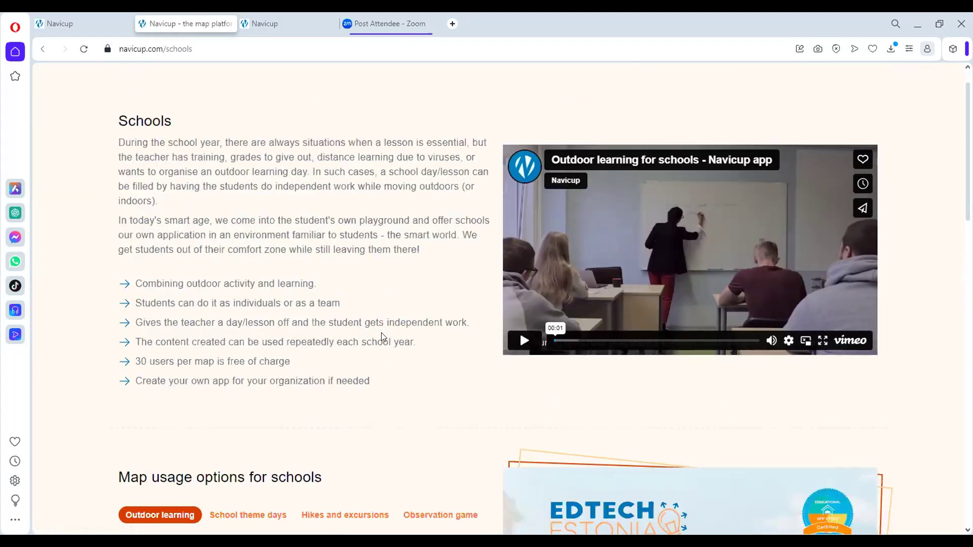
pyautogui.scroll(-7, 381, 335)
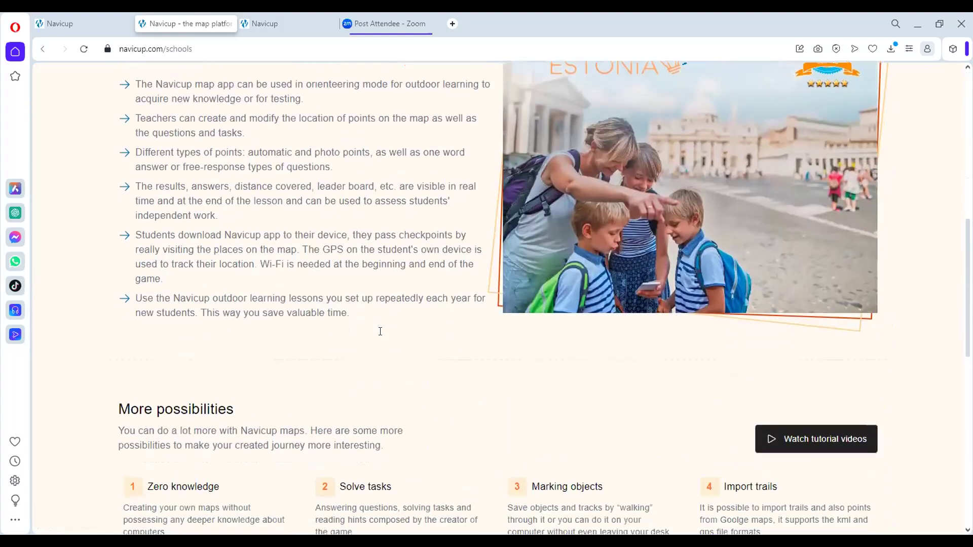
pyautogui.scroll(-5, 382, 334)
pyautogui.scroll(4, 384, 337)
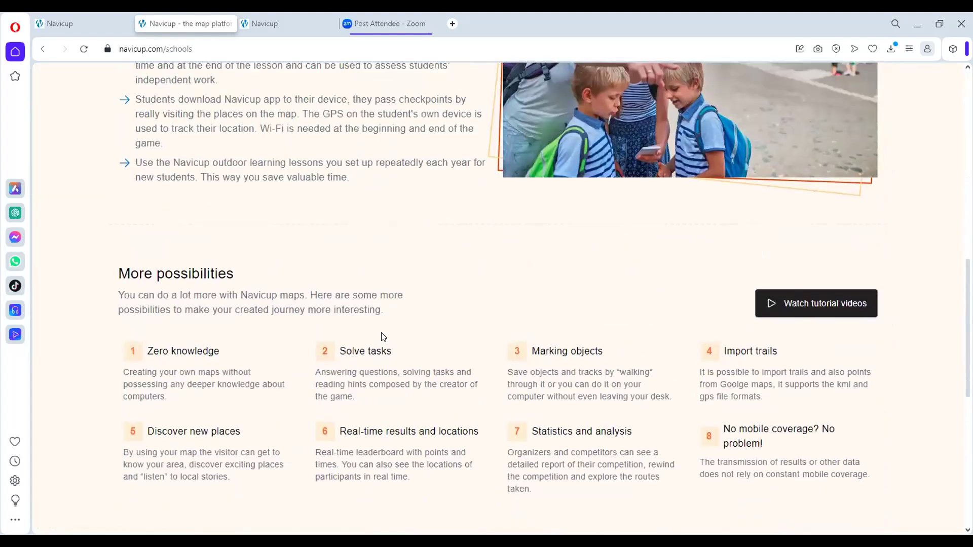
pyautogui.scroll(13, 383, 337)
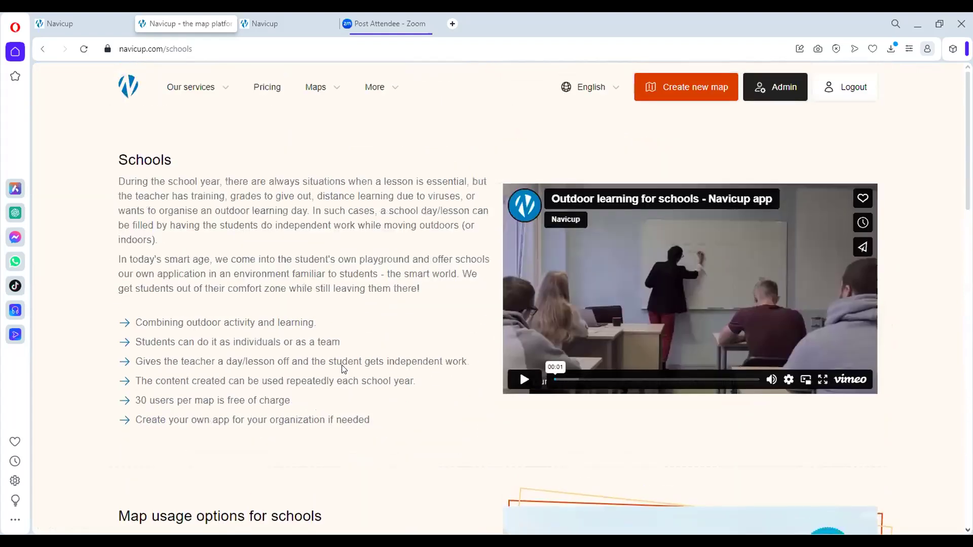
# Step: Open the games and competitions video tutorials page
pyautogui.moveTo(191, 92)
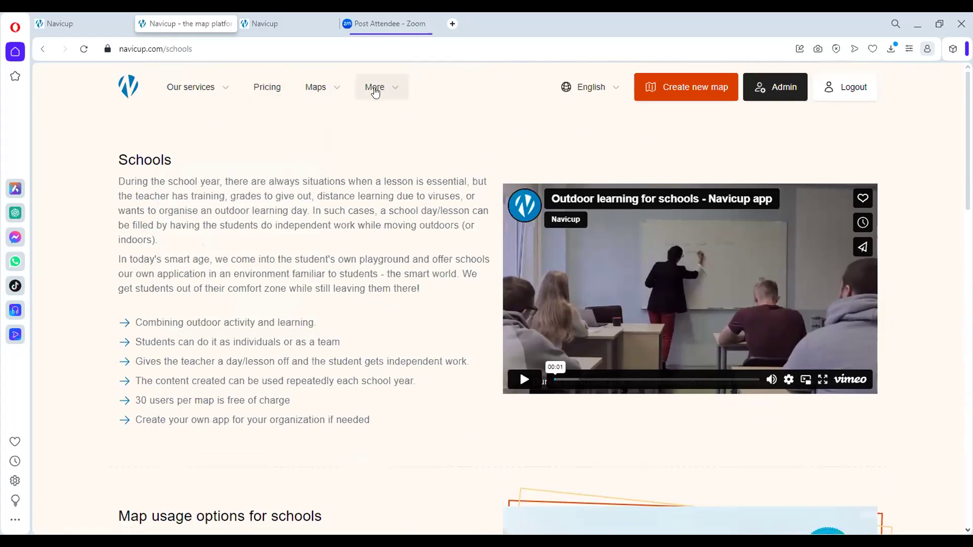
pyautogui.moveTo(375, 91)
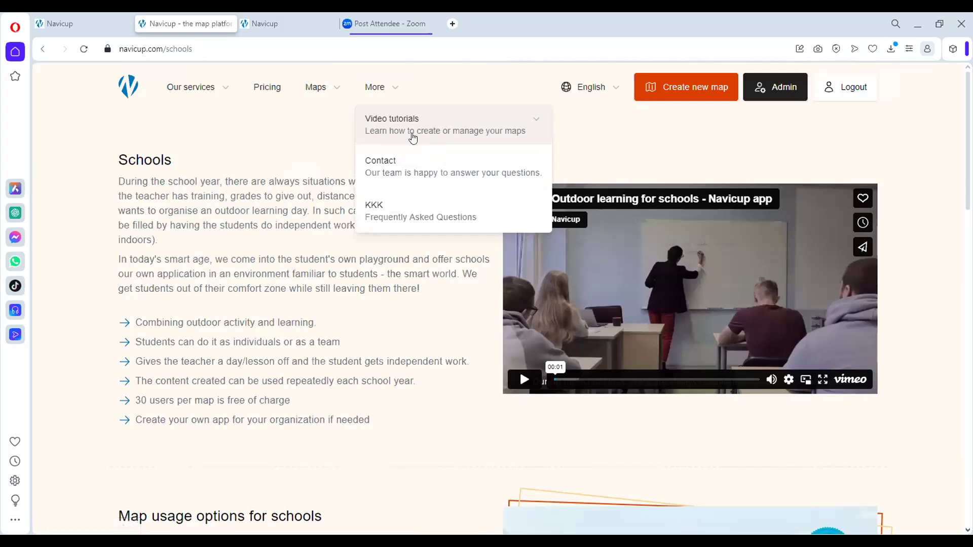
pyautogui.moveTo(434, 137)
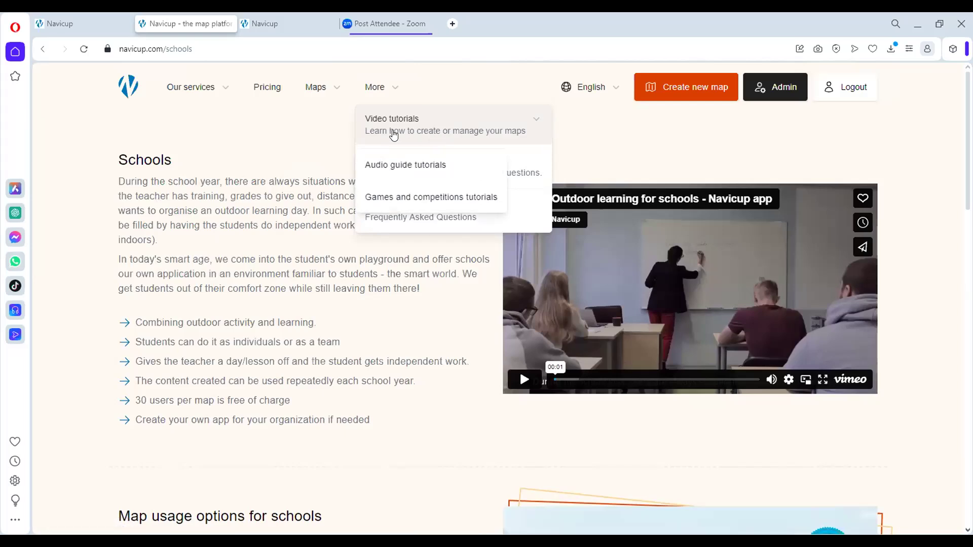
pyautogui.click(425, 132)
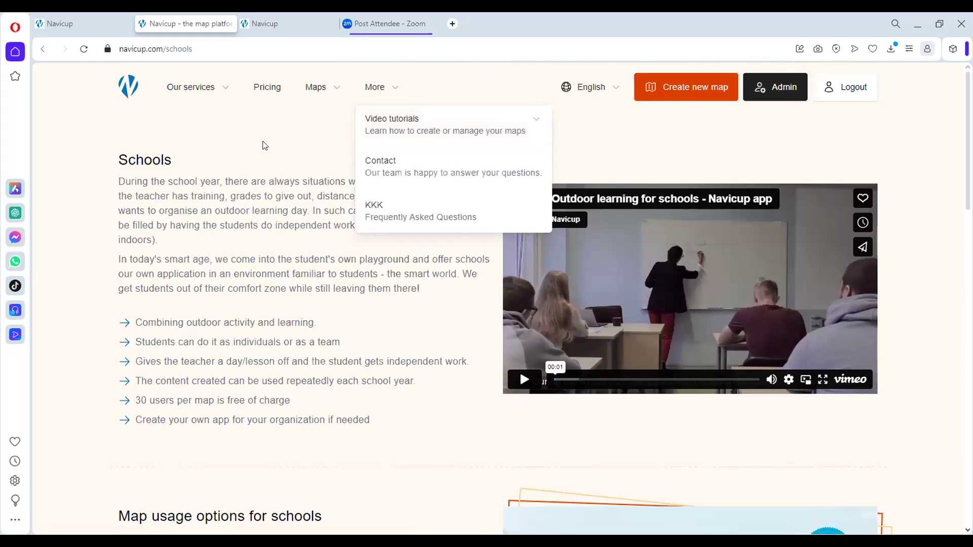
pyautogui.click(383, 136)
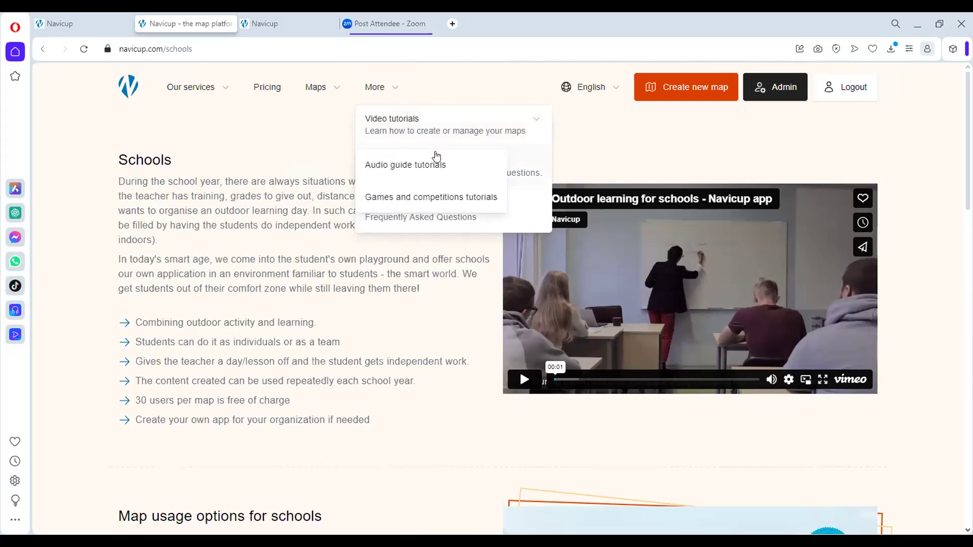
pyautogui.click(436, 198)
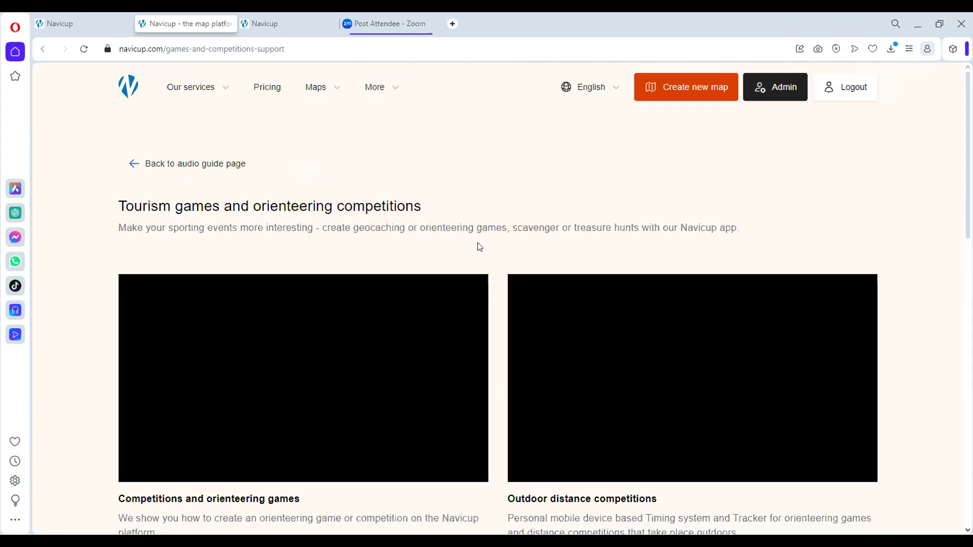
# Step: Look through the tutorial videos on tourism games and orienteering competitions
pyautogui.scroll(-4, 481, 248)
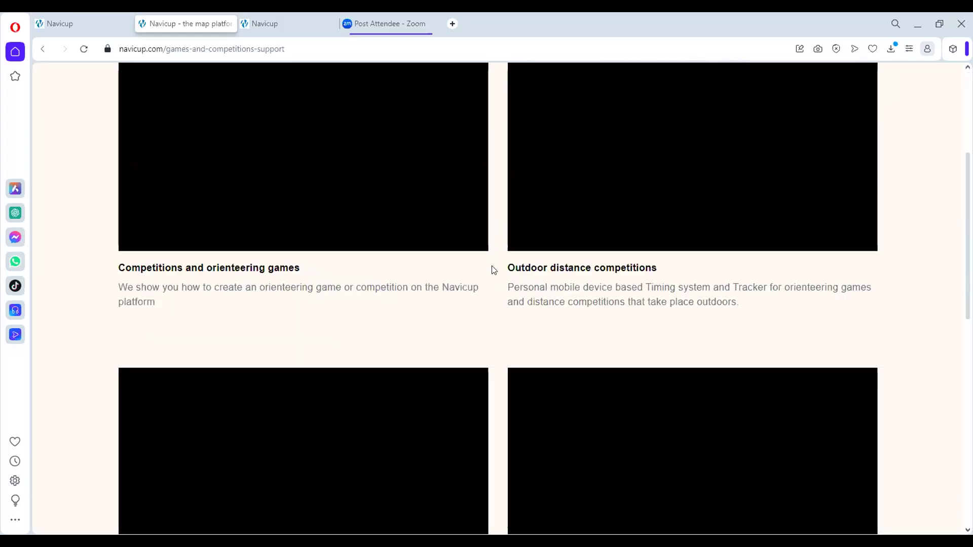
pyautogui.scroll(-6, 498, 327)
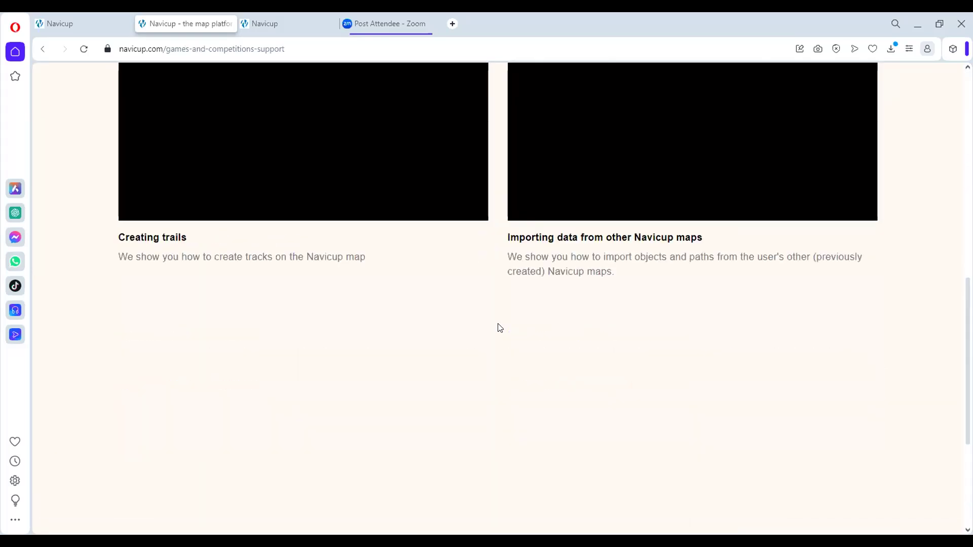
pyautogui.scroll(10, 497, 327)
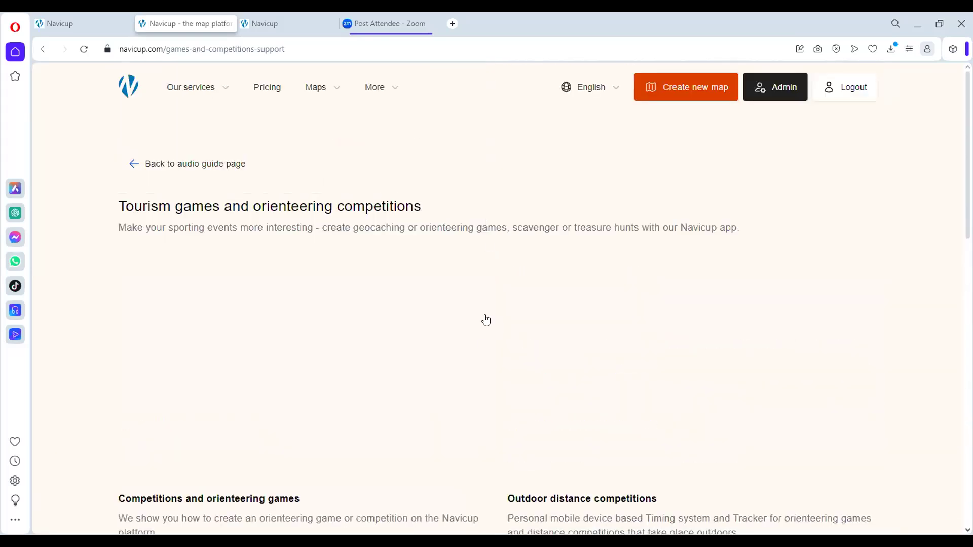
pyautogui.scroll(-8, 486, 319)
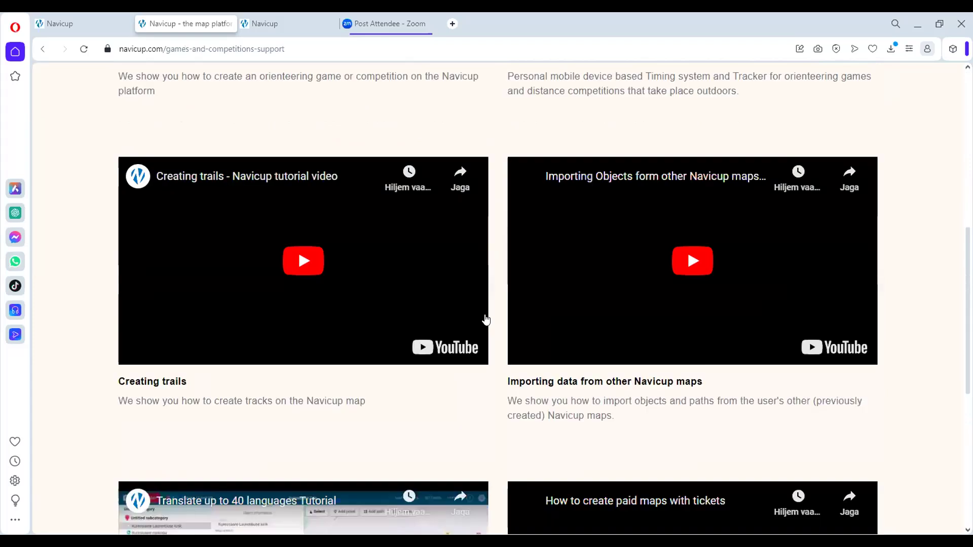
pyautogui.scroll(3, 499, 280)
pyautogui.scroll(-3, 498, 284)
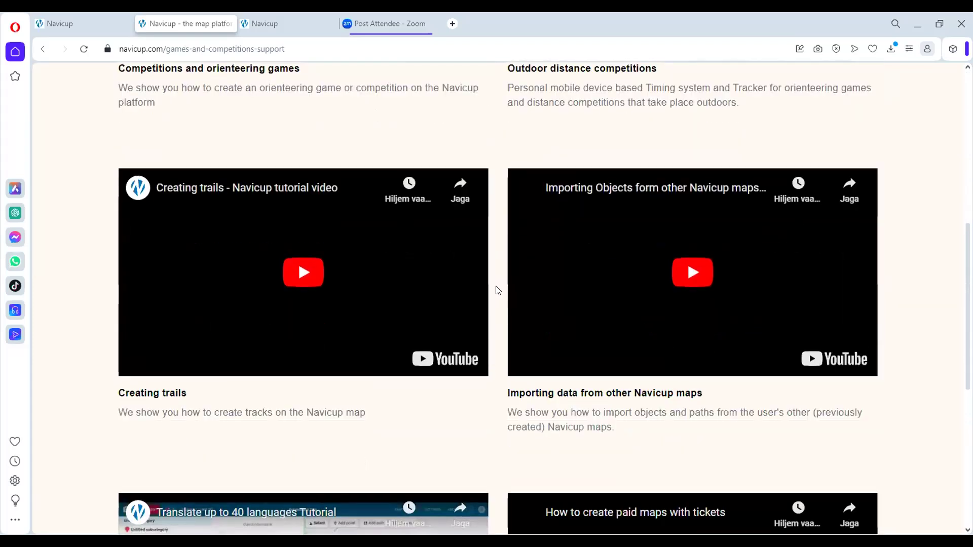
pyautogui.scroll(-4, 498, 289)
pyautogui.scroll(-3, 498, 290)
pyautogui.scroll(15, 496, 289)
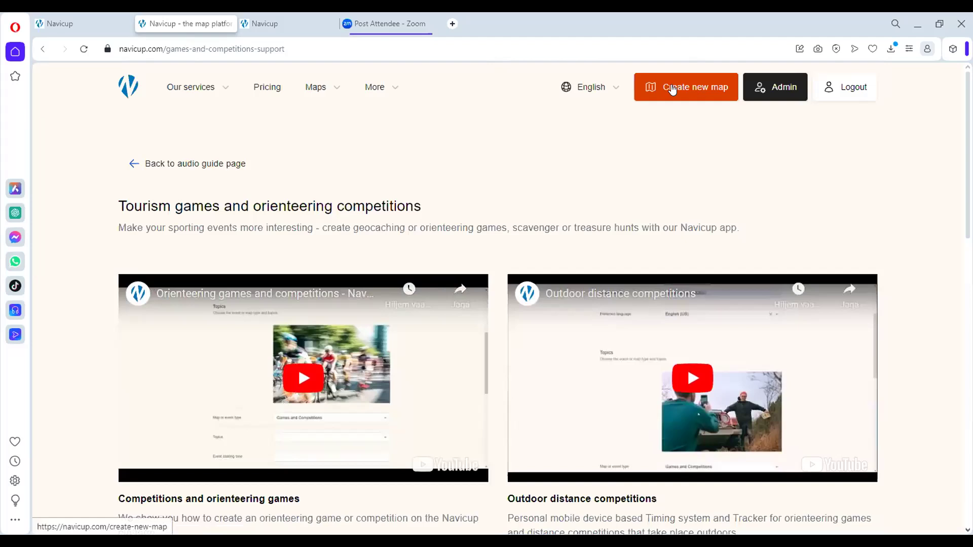
# Step: Start creating a new map and name it "Outdoor lesson"
pyautogui.click(688, 90)
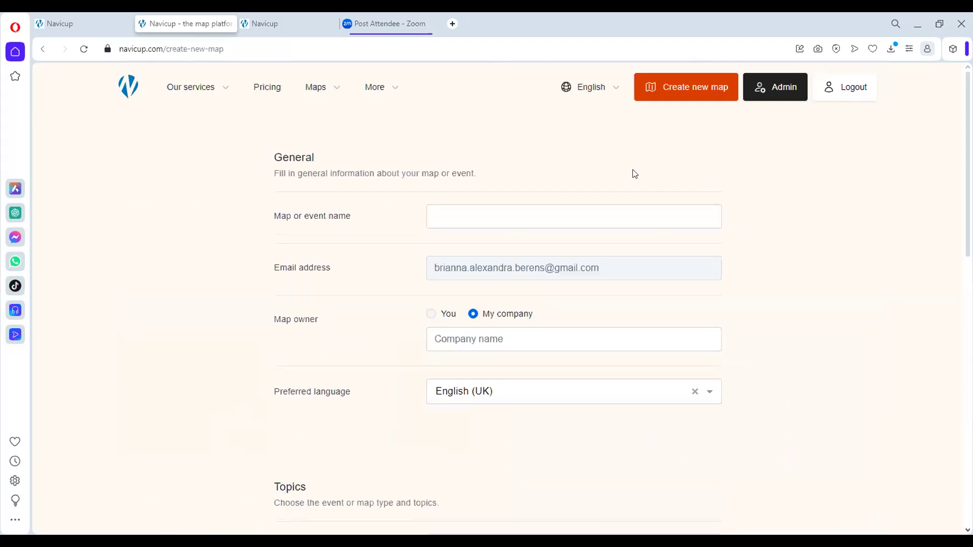
pyautogui.scroll(-7, 403, 257)
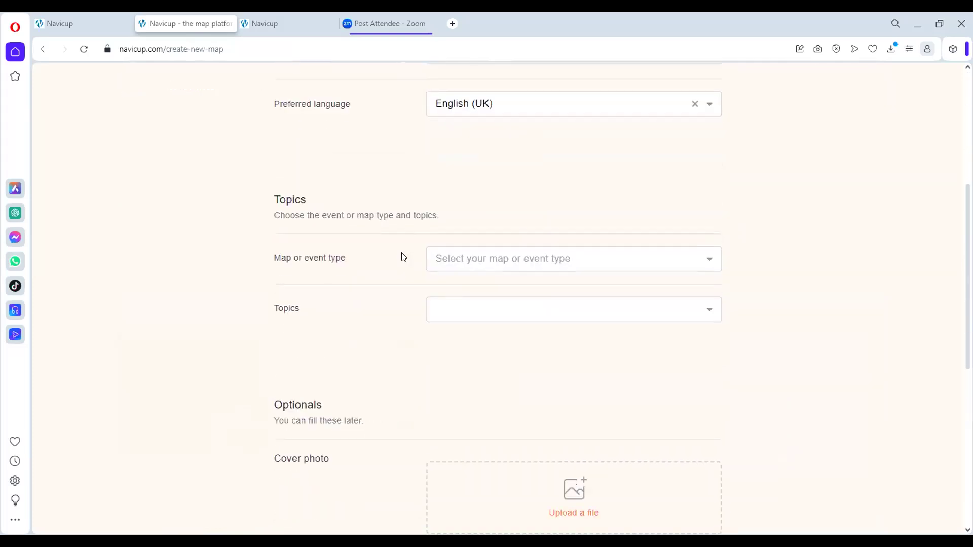
pyautogui.scroll(7, 402, 256)
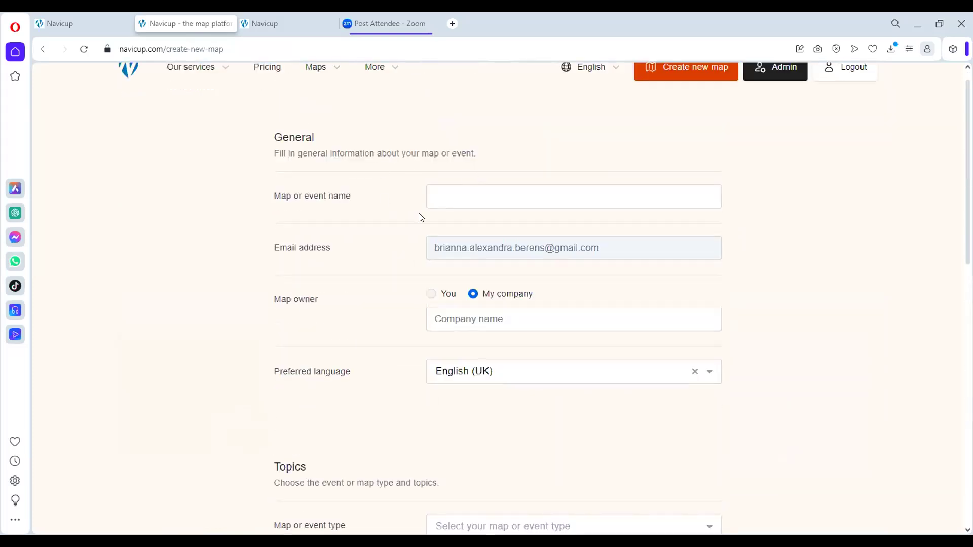
pyautogui.click(469, 190)
pyautogui.click(482, 160)
pyautogui.click(465, 194)
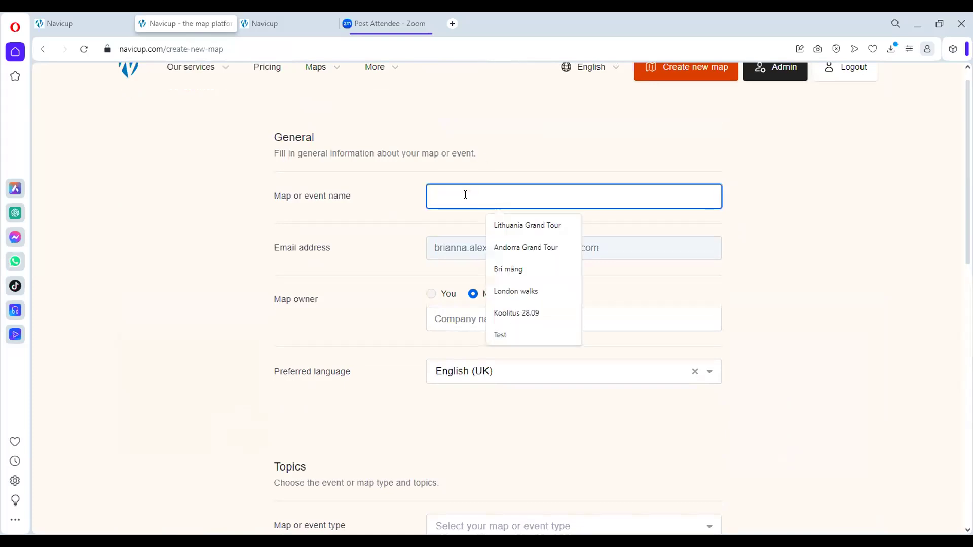
pyautogui.write('Outdoor lesson')
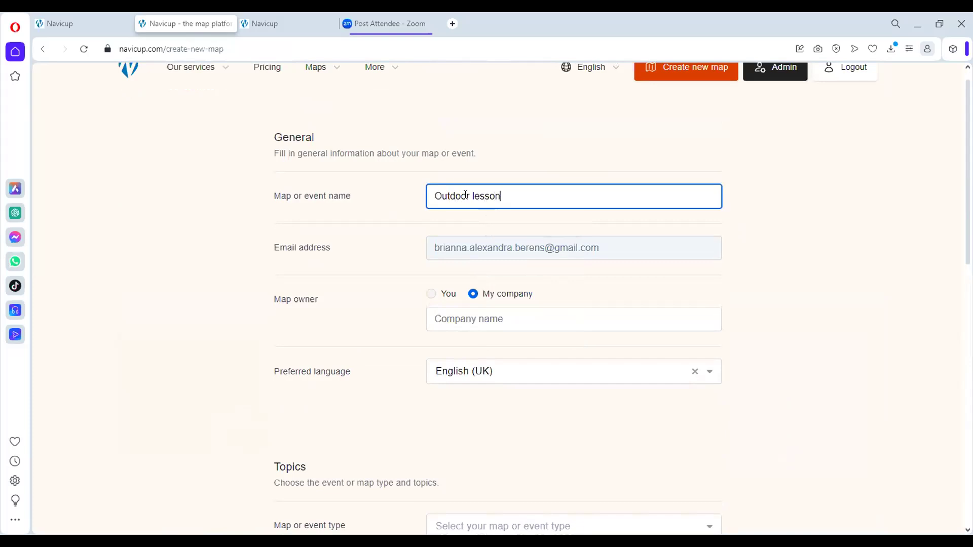
pyautogui.click(554, 159)
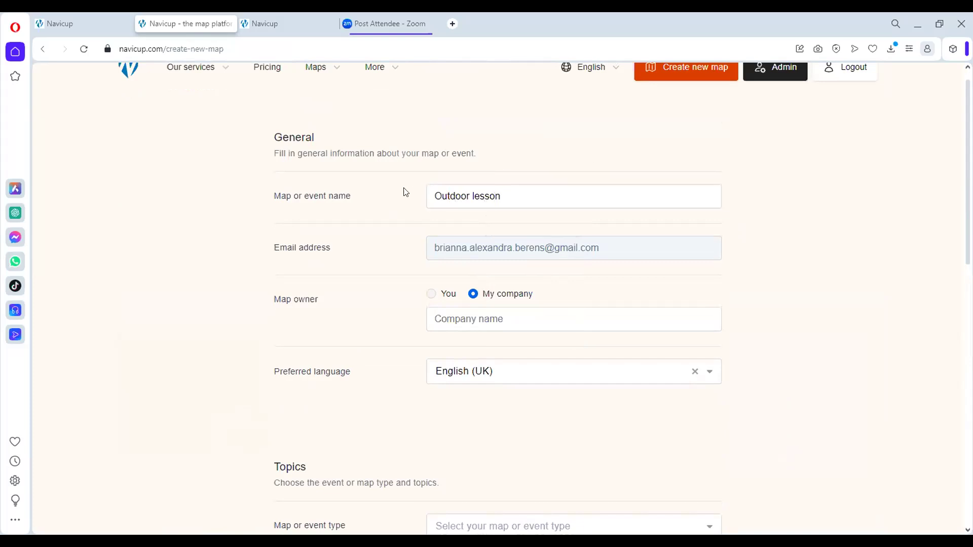
# Step: Examine the general map details and the languages offered as the map's preferred language
pyautogui.scroll(-1, 395, 191)
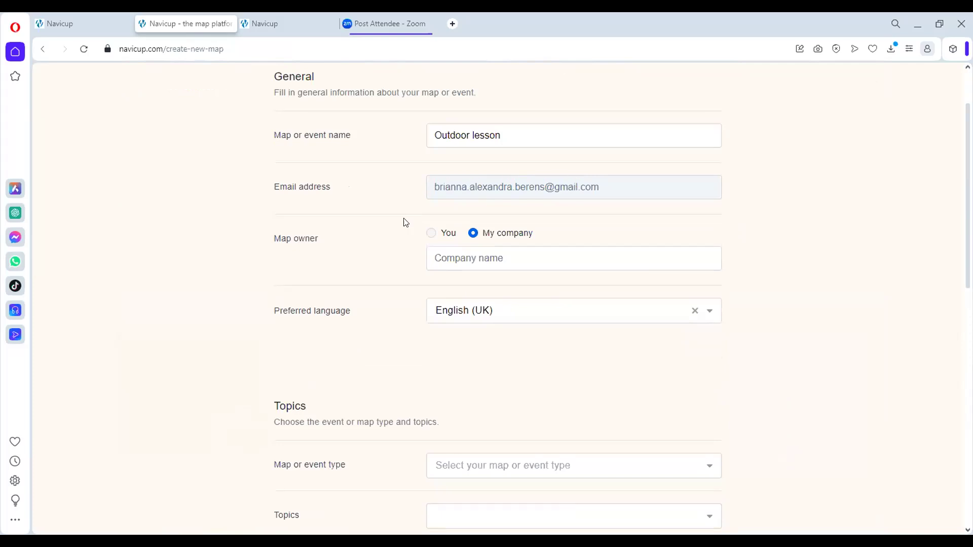
pyautogui.scroll(-1, 403, 233)
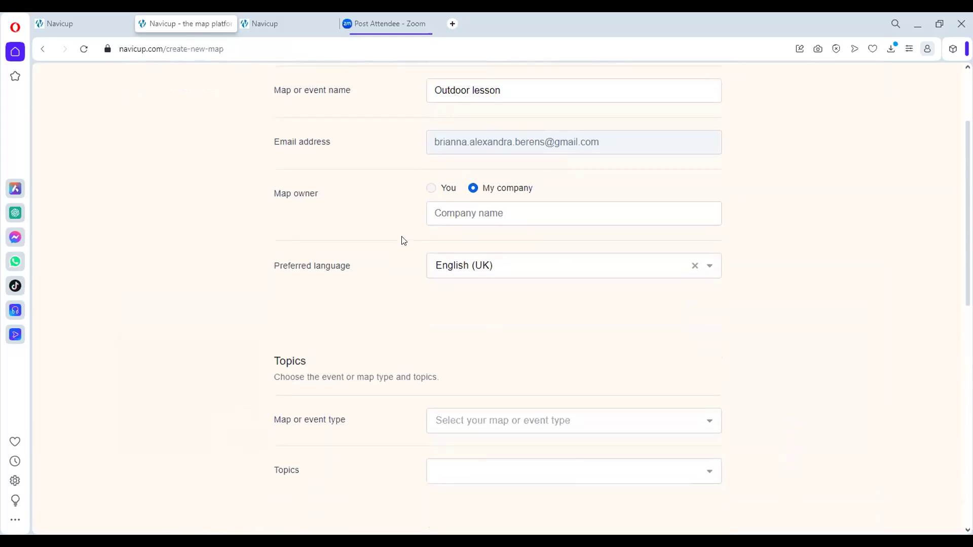
pyautogui.scroll(-1, 402, 279)
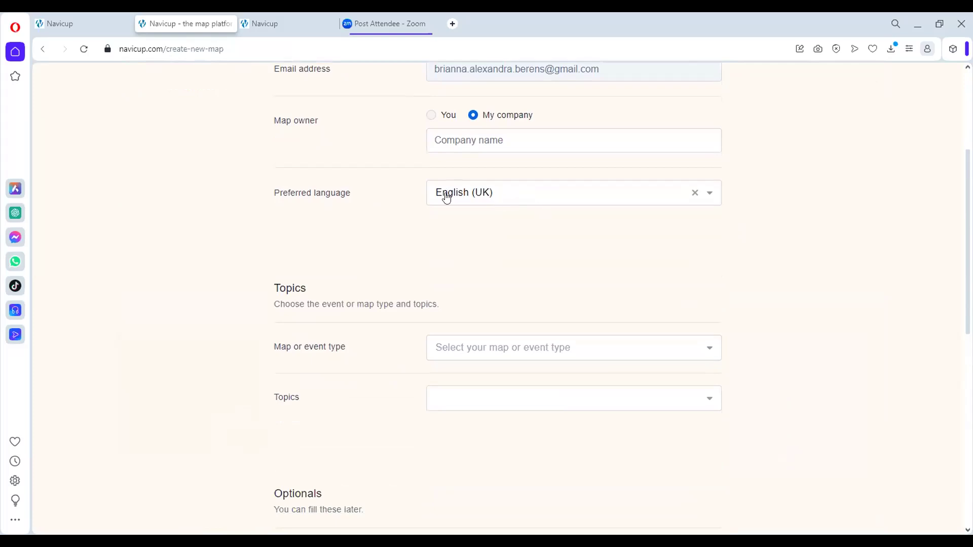
pyautogui.click(529, 204)
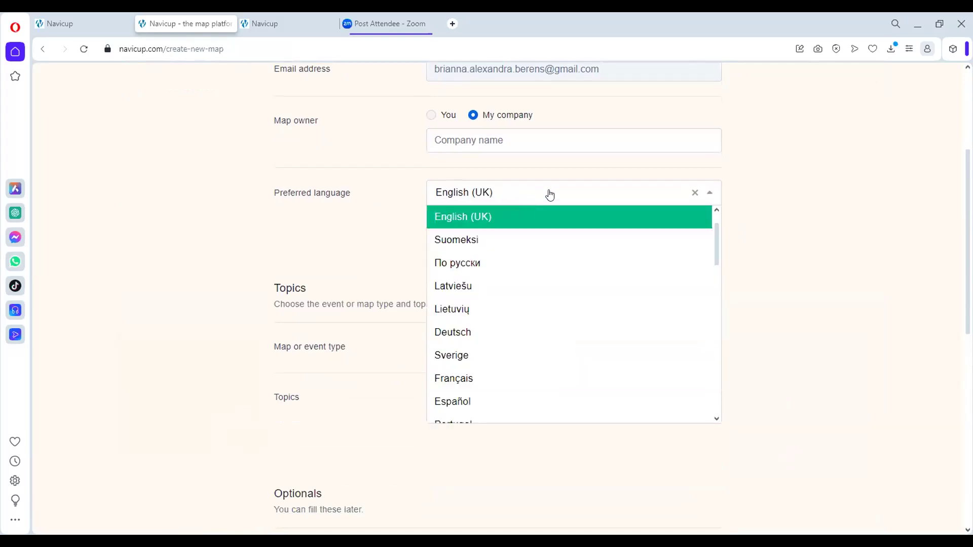
pyautogui.click(550, 195)
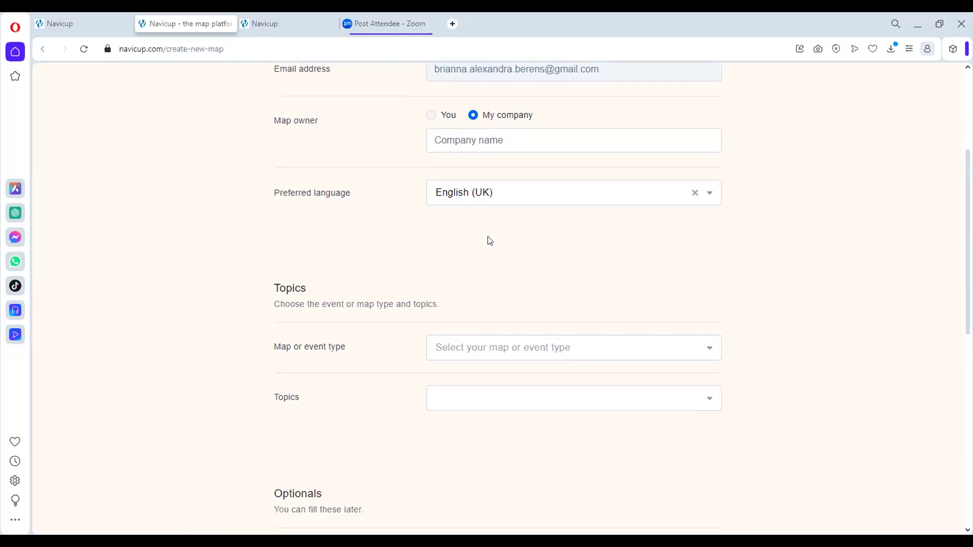
pyautogui.click(525, 204)
pyautogui.scroll(-6, 515, 322)
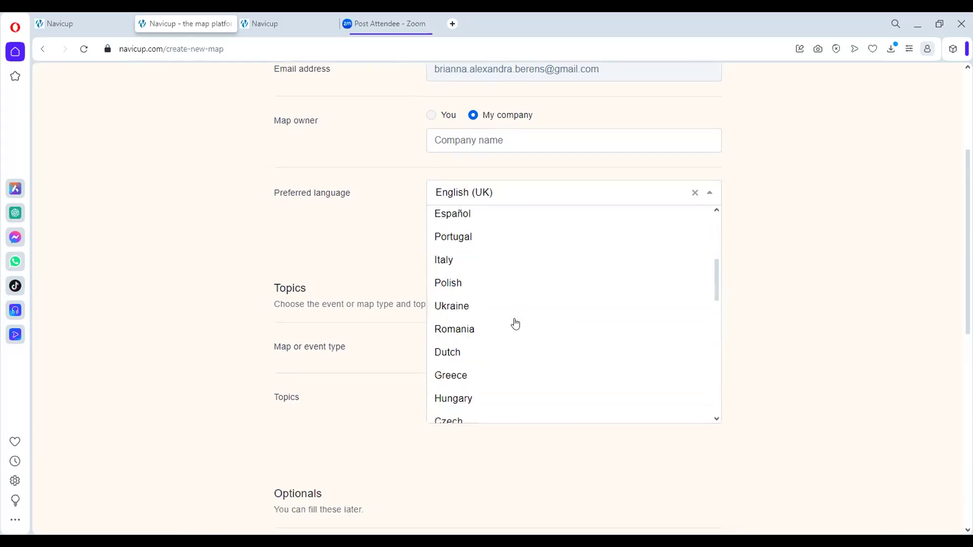
pyautogui.scroll(-6, 515, 323)
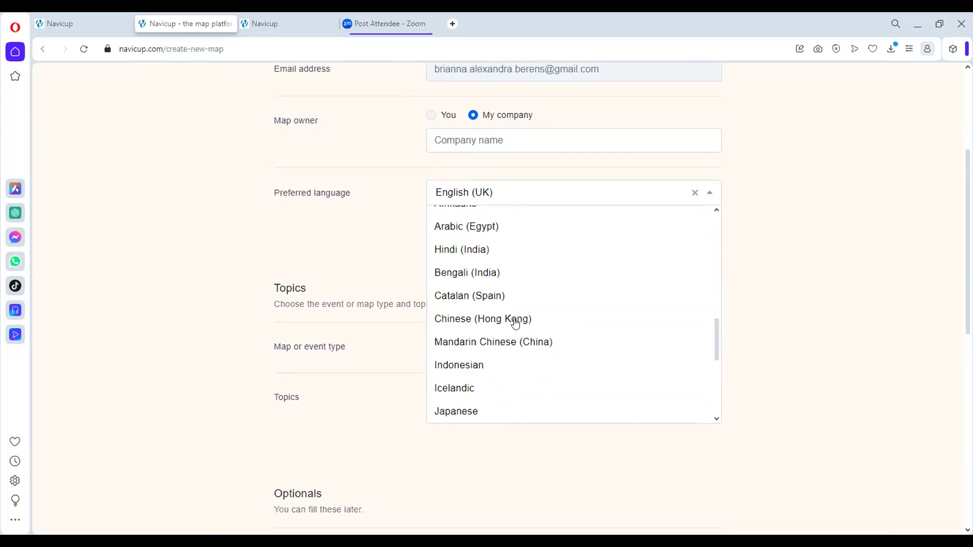
pyautogui.click(551, 190)
# Step: Set the map or event type to Games and Competitions
pyautogui.scroll(-2, 451, 254)
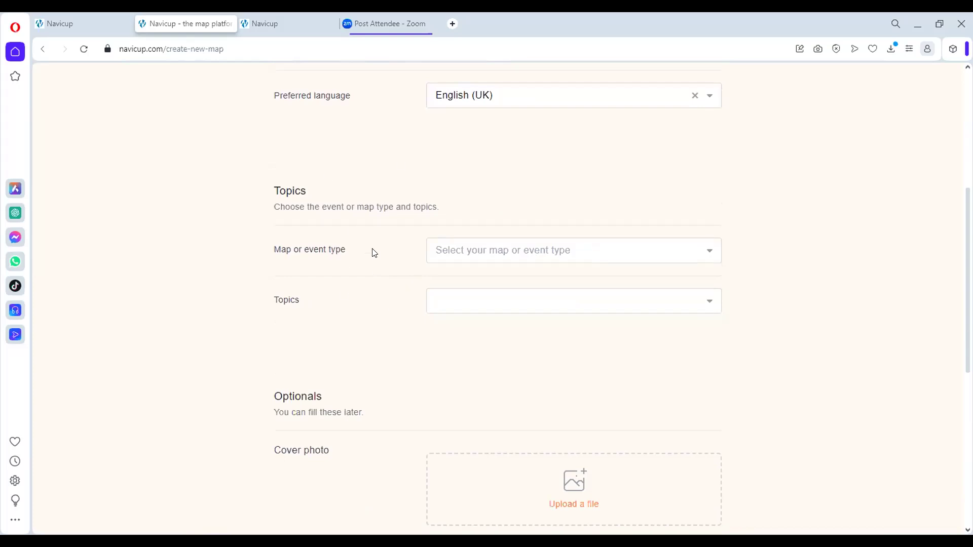
pyautogui.click(482, 259)
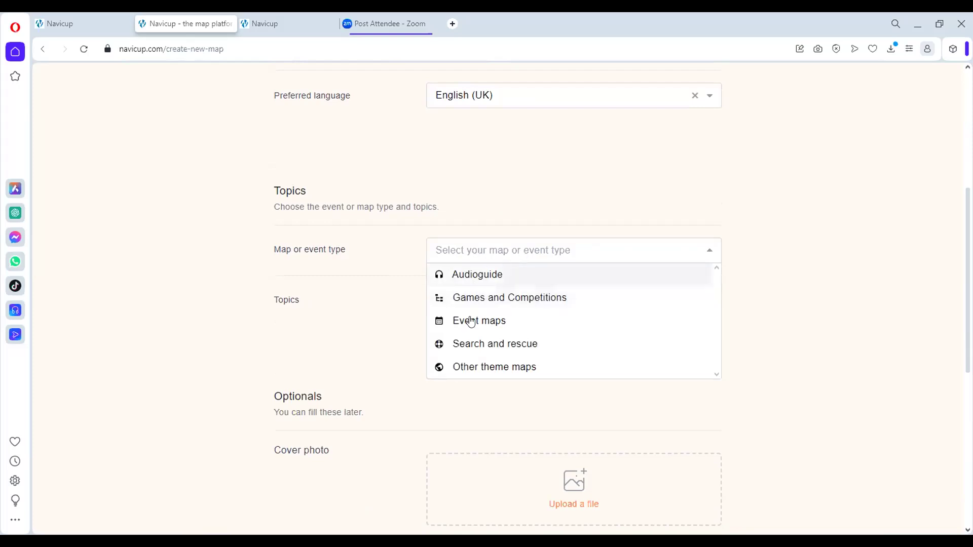
pyautogui.click(511, 299)
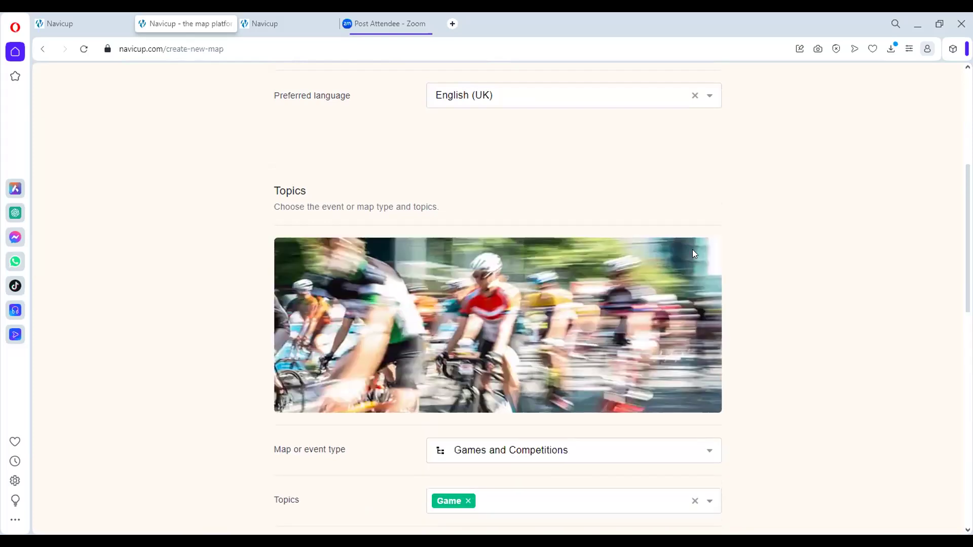
# Step: Add Education and Nature to the map's topics alongside Game
pyautogui.scroll(-4, 692, 249)
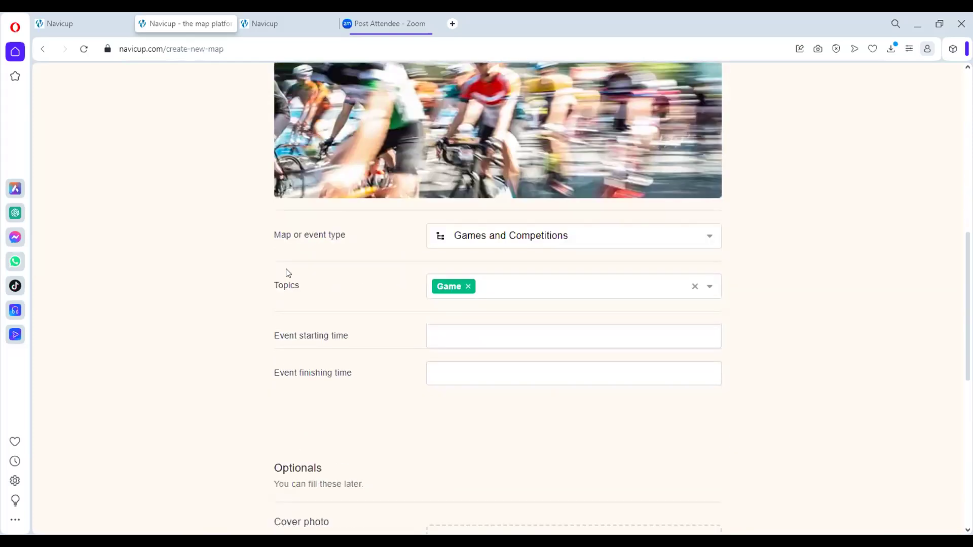
pyautogui.click(509, 297)
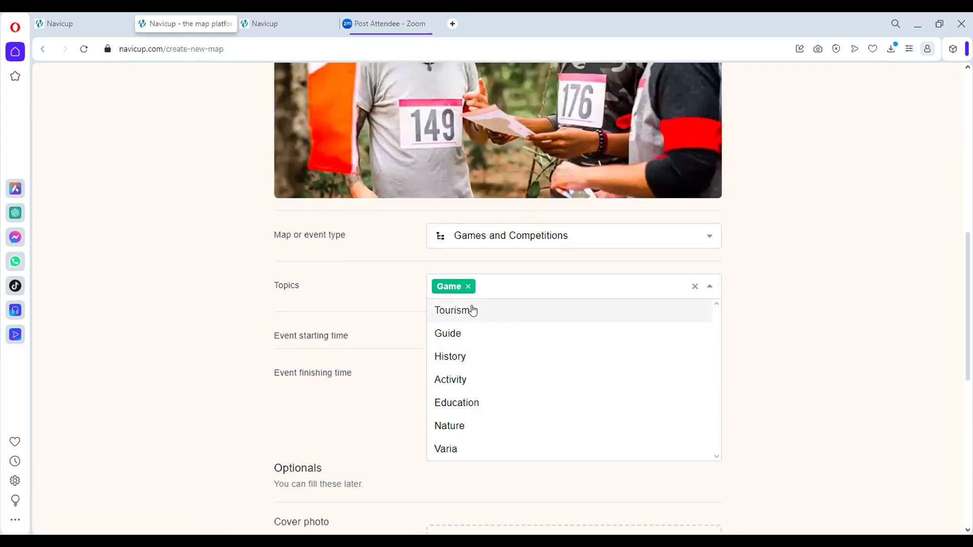
pyautogui.click(485, 402)
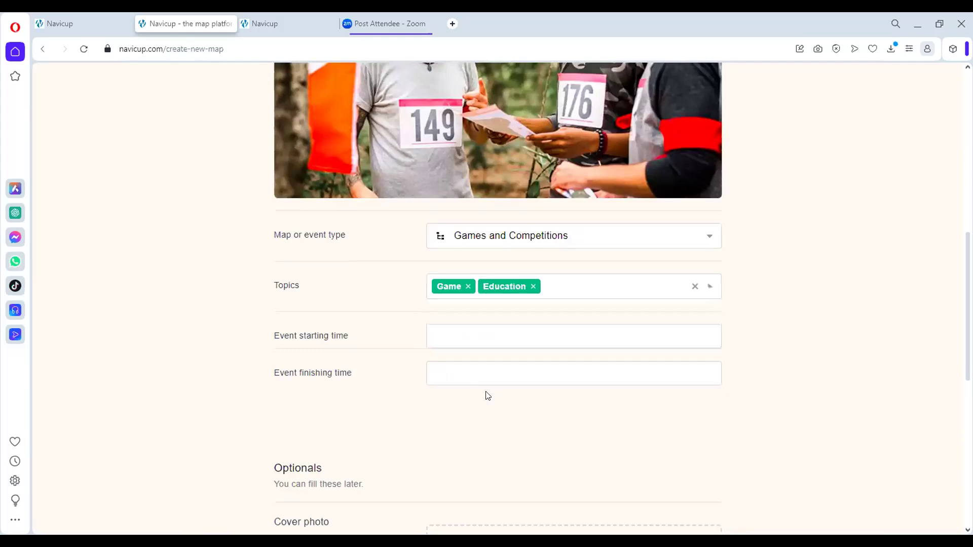
pyautogui.click(567, 293)
pyautogui.scroll(-1, 512, 393)
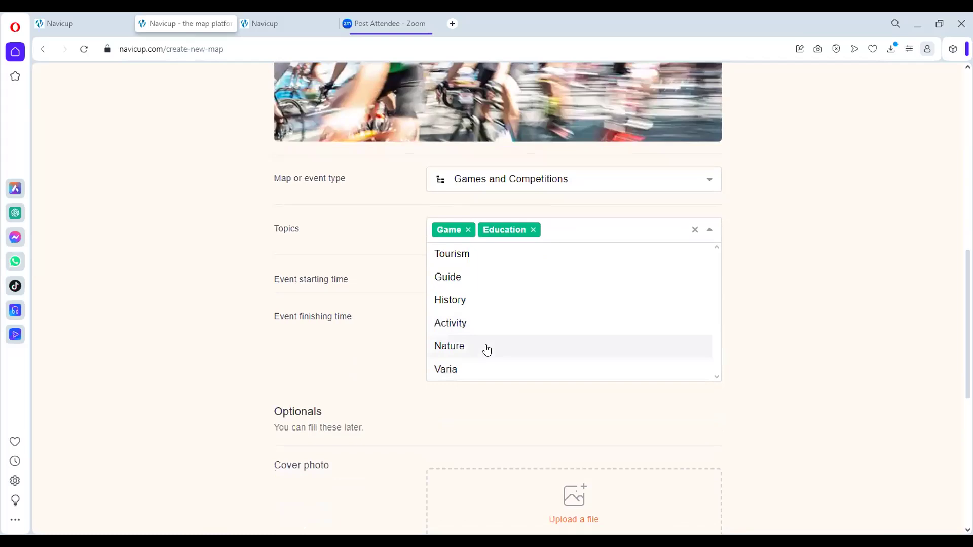
pyautogui.click(487, 347)
pyautogui.scroll(-1, 600, 324)
# Step: Set the event starting time to 2024-03-27 and the finishing time to 2024-03-28
pyautogui.click(504, 228)
pyautogui.click(500, 404)
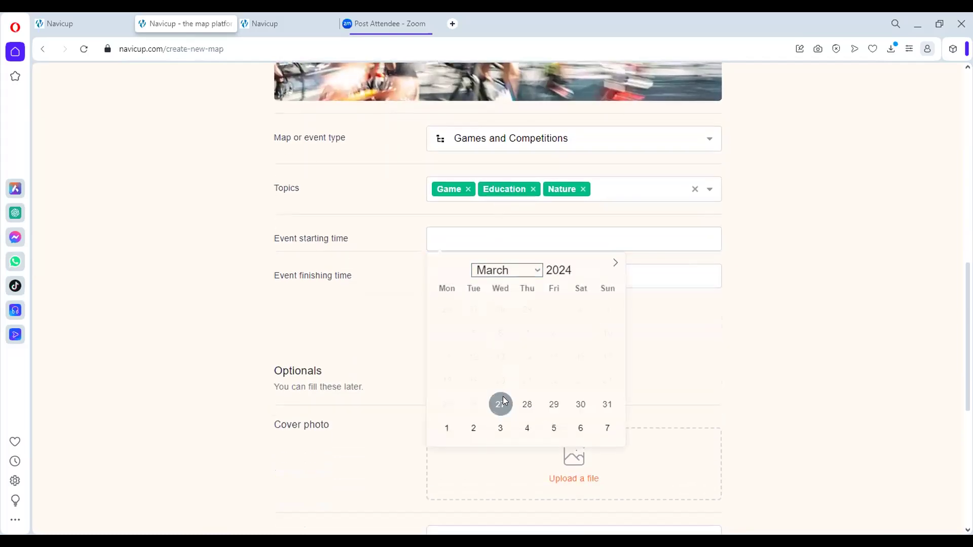
pyautogui.click(513, 274)
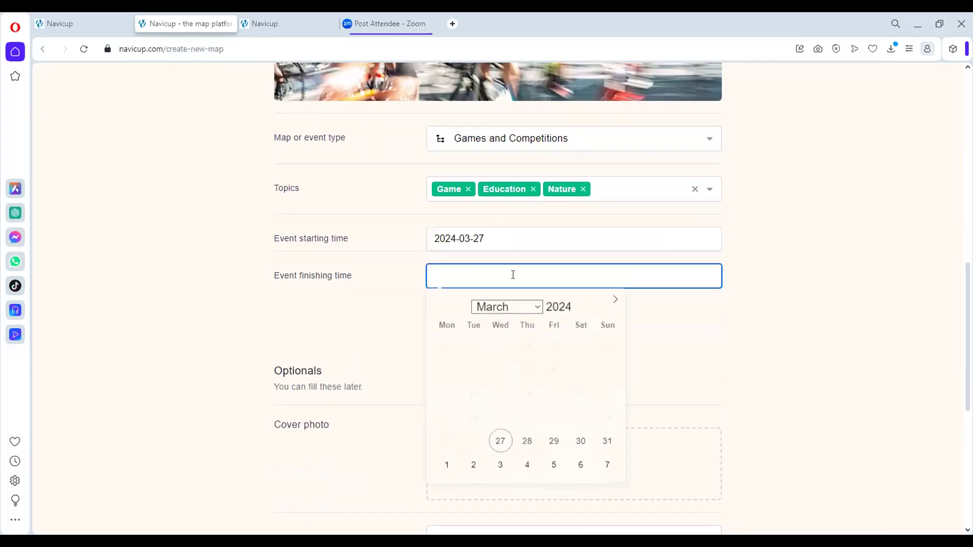
pyautogui.click(527, 441)
# Step: Examine the optional cover photo, description and promo code fields, and review the rest of the new map form
pyautogui.scroll(-3, 461, 353)
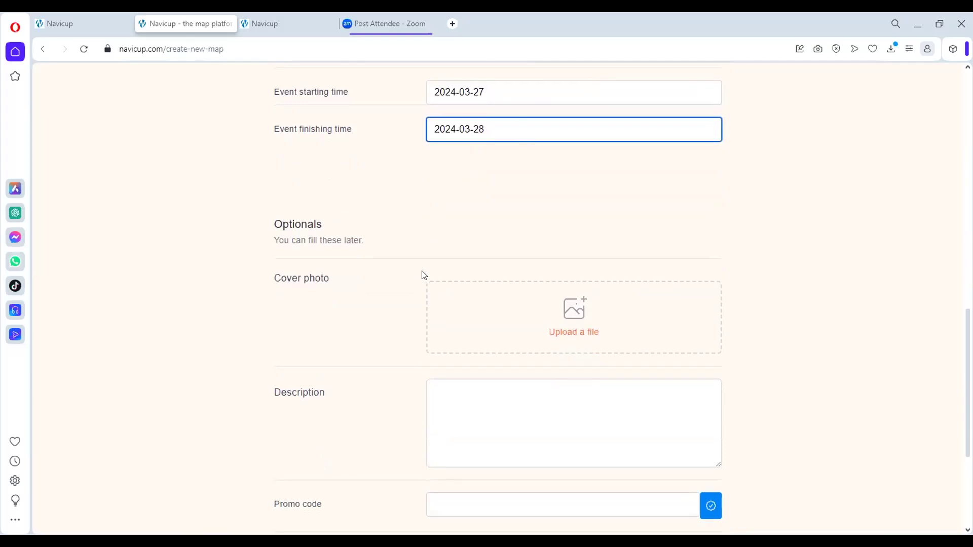
pyautogui.scroll(-2, 421, 274)
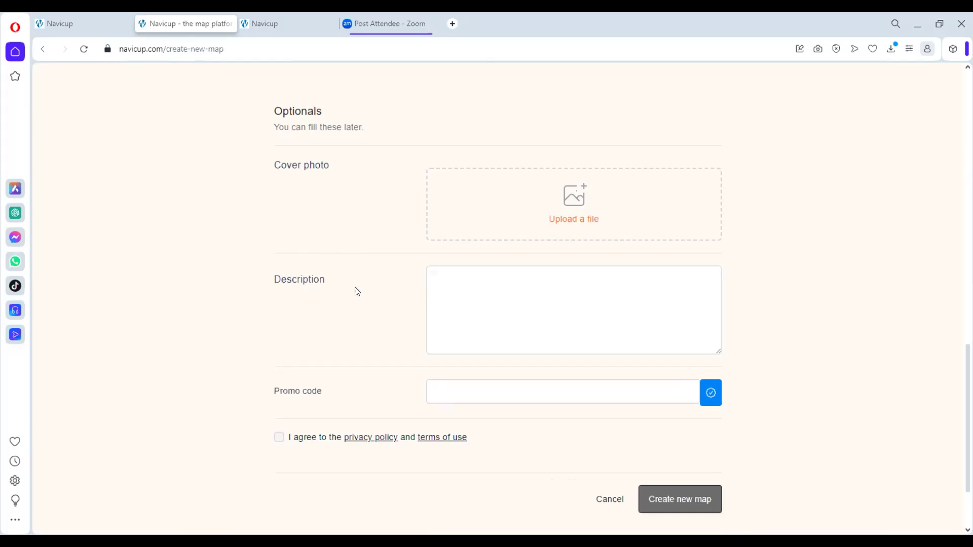
pyautogui.scroll(-1, 370, 304)
pyautogui.rightClick(375, 321)
pyautogui.click(346, 369)
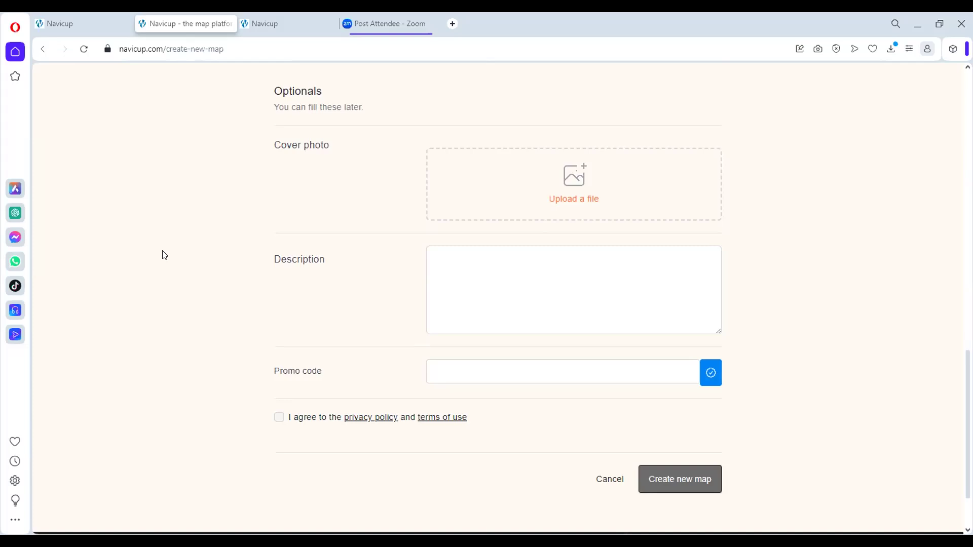
pyautogui.press('XF86AudioLowerVolume')
pyautogui.scroll(7, 202, 241)
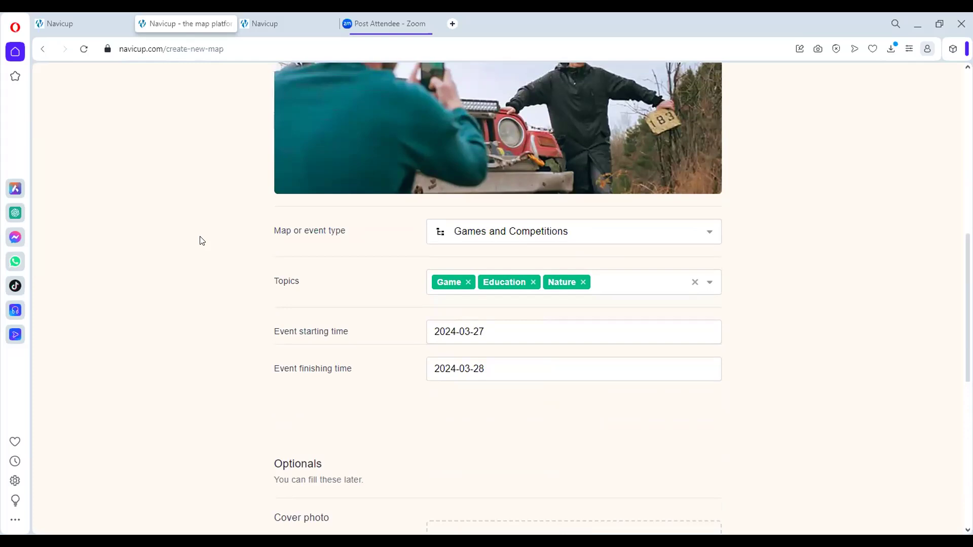
pyautogui.scroll(5, 202, 241)
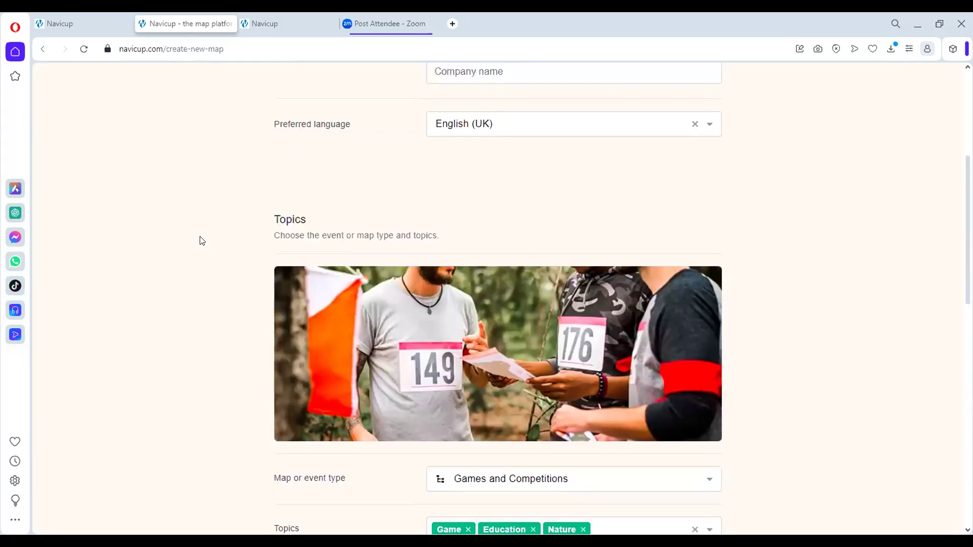
pyautogui.scroll(-13, 202, 241)
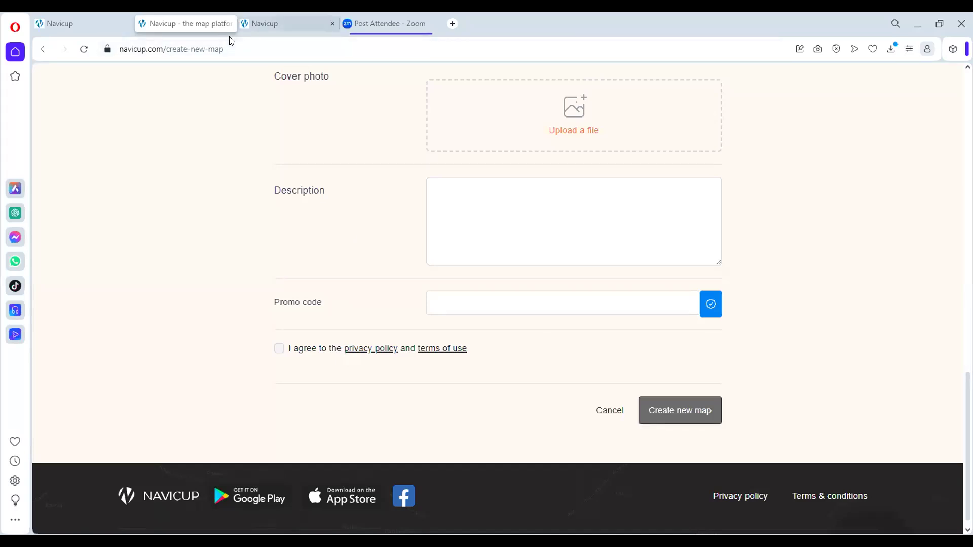
# Step: Switch to the Outdoor lesson map editor and bring the area around Tallinn into view
pyautogui.click(256, 24)
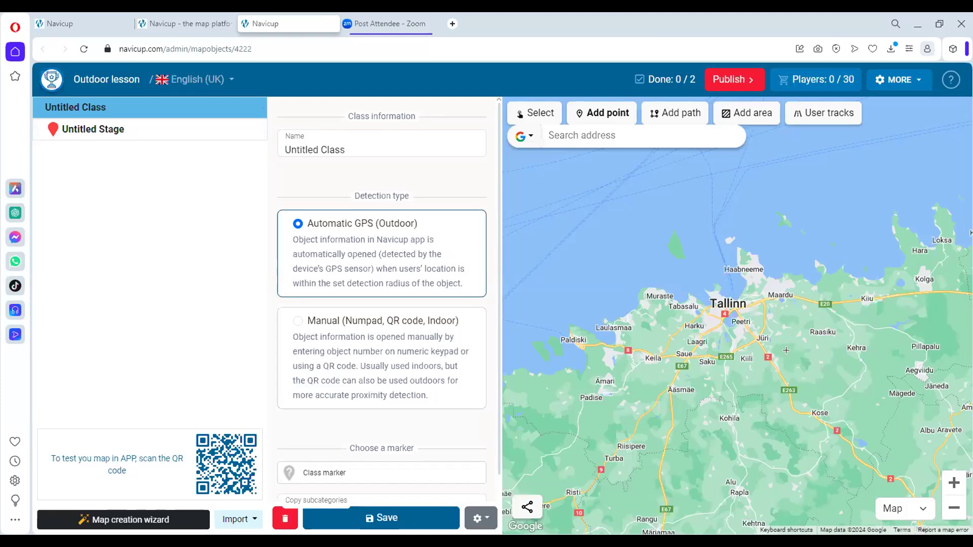
pyautogui.scroll(-2, 786, 351)
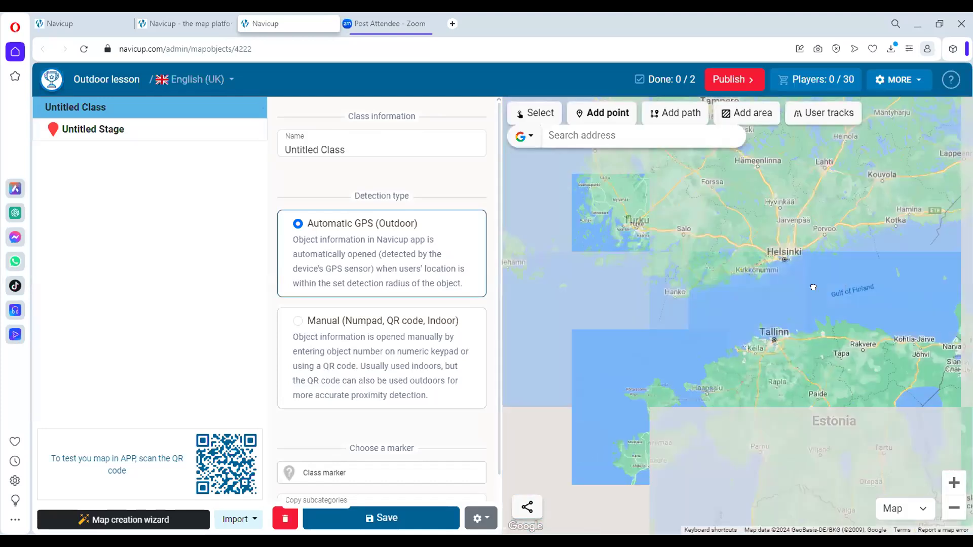
pyautogui.moveTo(813, 287); pyautogui.dragTo(782, 280)
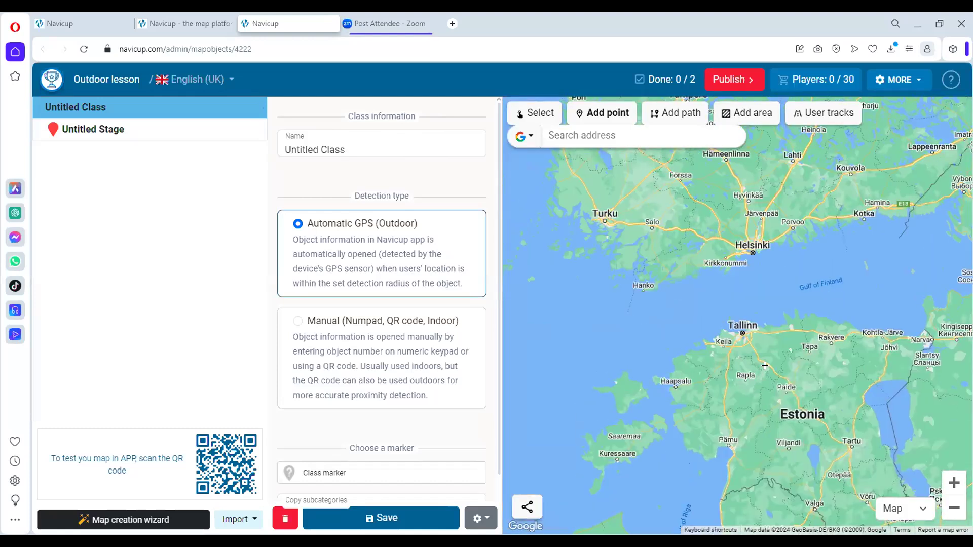
pyautogui.scroll(3, 749, 341)
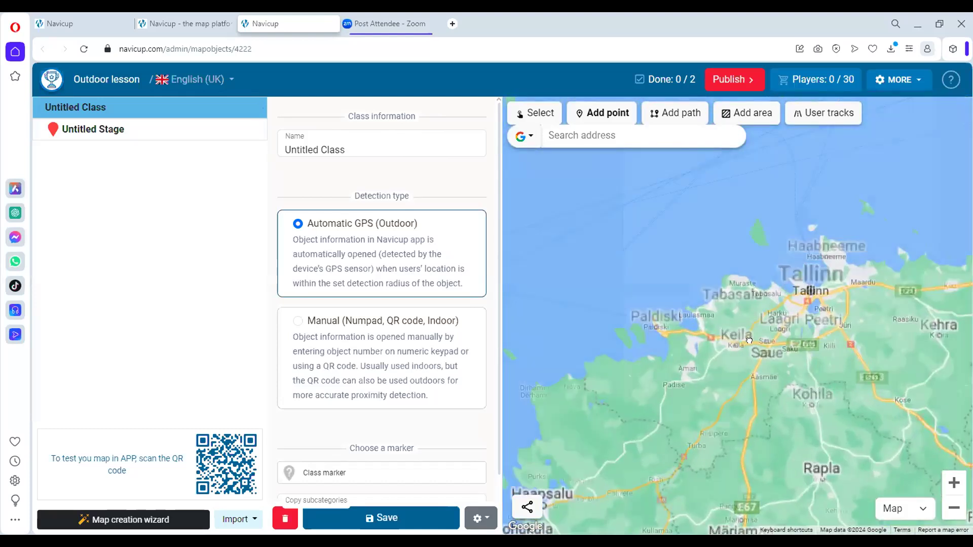
# Step: Try the Maa-amet base map and inspect its imagery around Tallinn
pyautogui.click(909, 508)
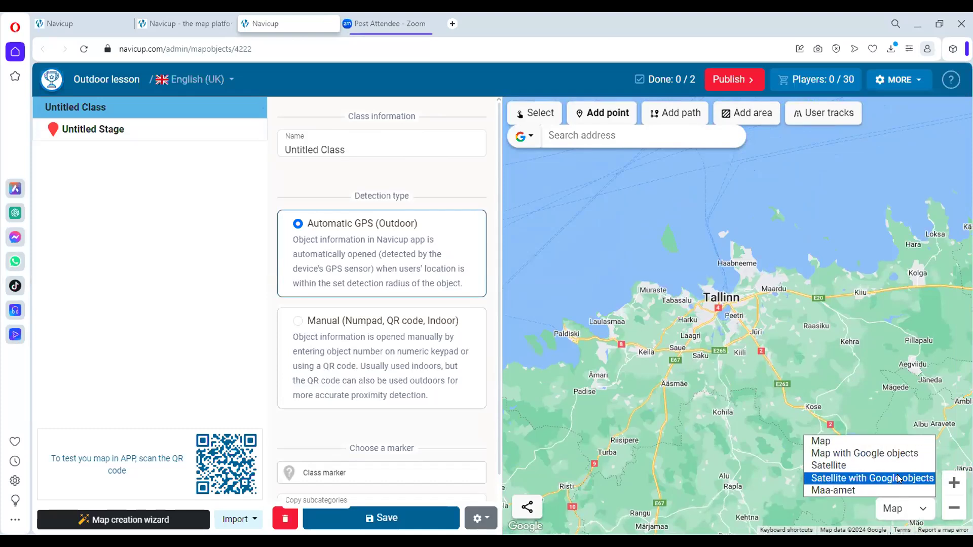
pyautogui.click(881, 494)
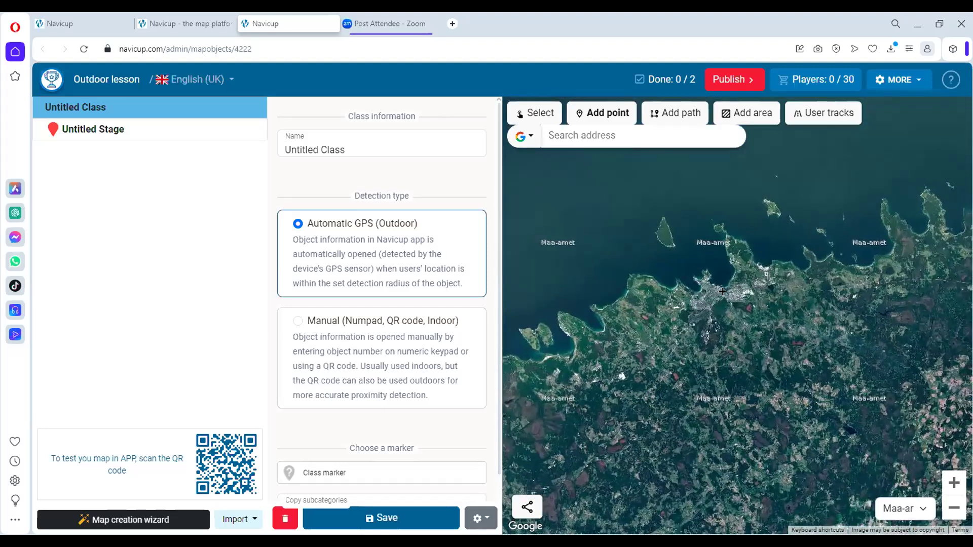
pyautogui.scroll(3, 722, 291)
pyautogui.scroll(-2, 779, 341)
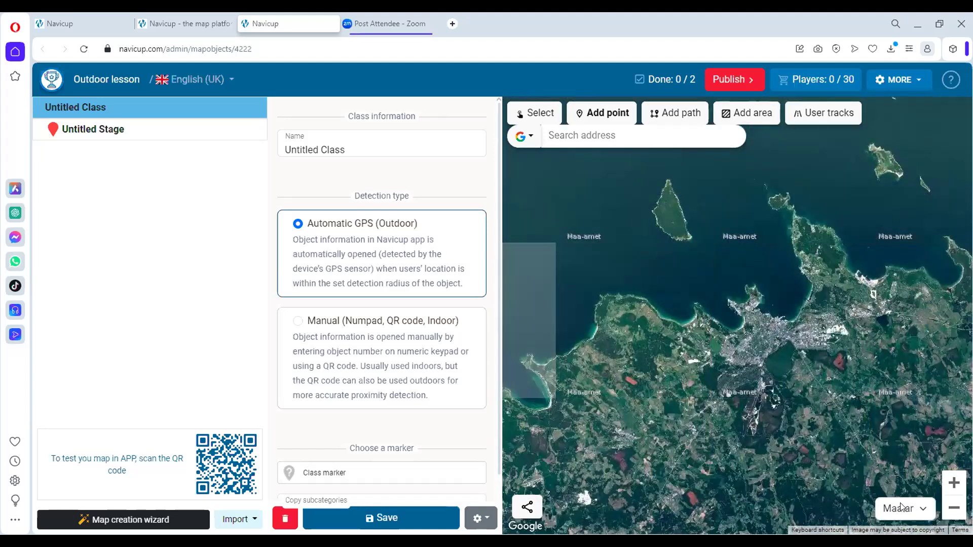
# Step: Return the base map to the standard Map type, focused on Tallinn
pyautogui.click(901, 508)
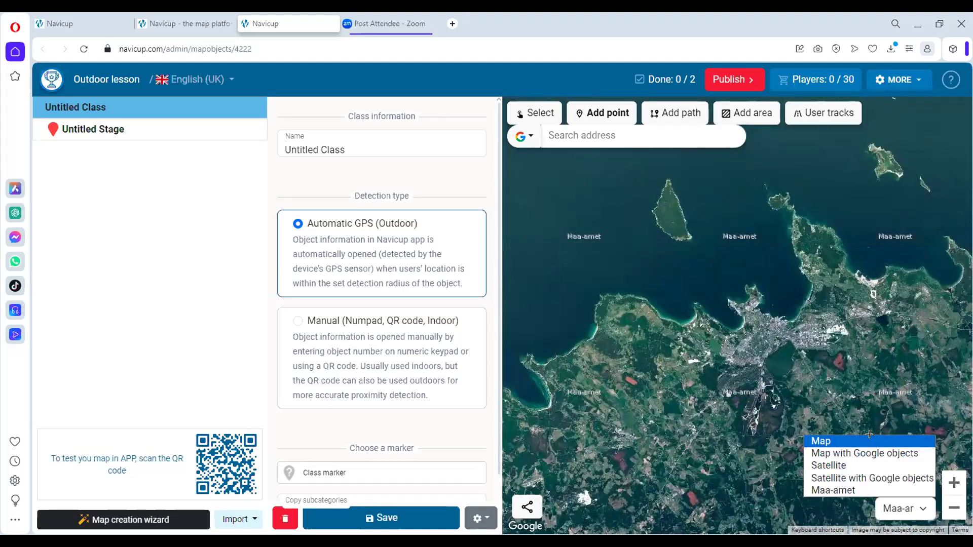
pyautogui.click(869, 437)
pyautogui.scroll(2, 749, 314)
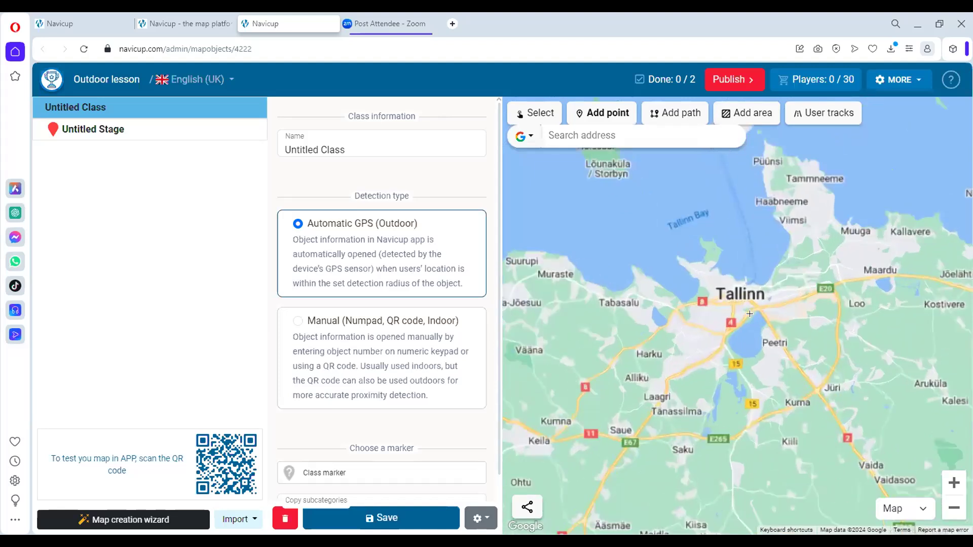
pyautogui.scroll(1, 749, 314)
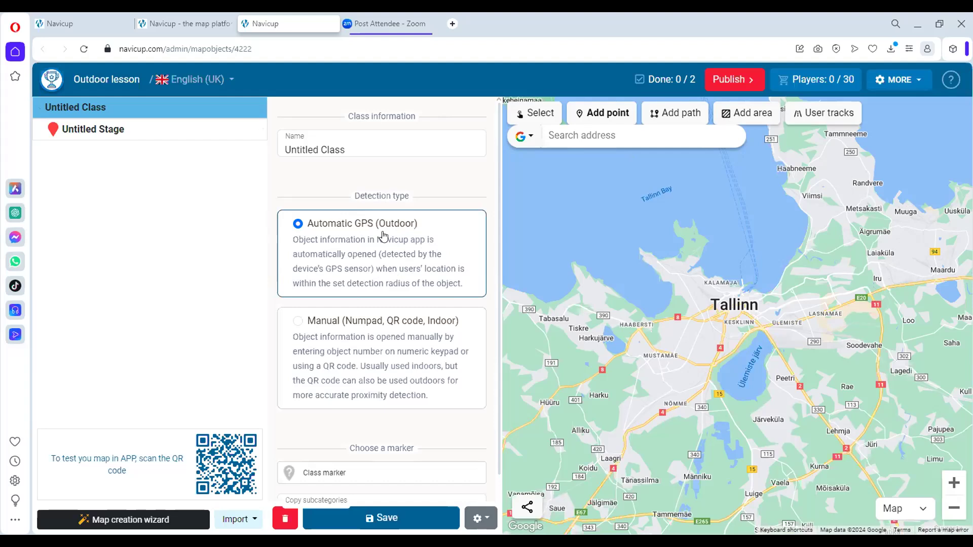
pyautogui.moveTo(646, 277); pyautogui.dragTo(622, 250)
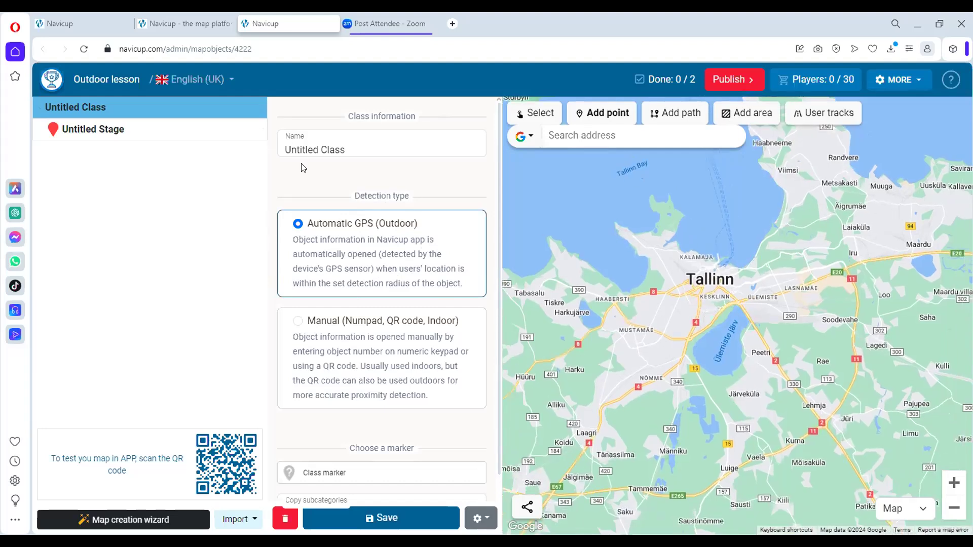
# Step: Rename the Untitled Stage to "Outdoor lesson" and save it
pyautogui.click(128, 136)
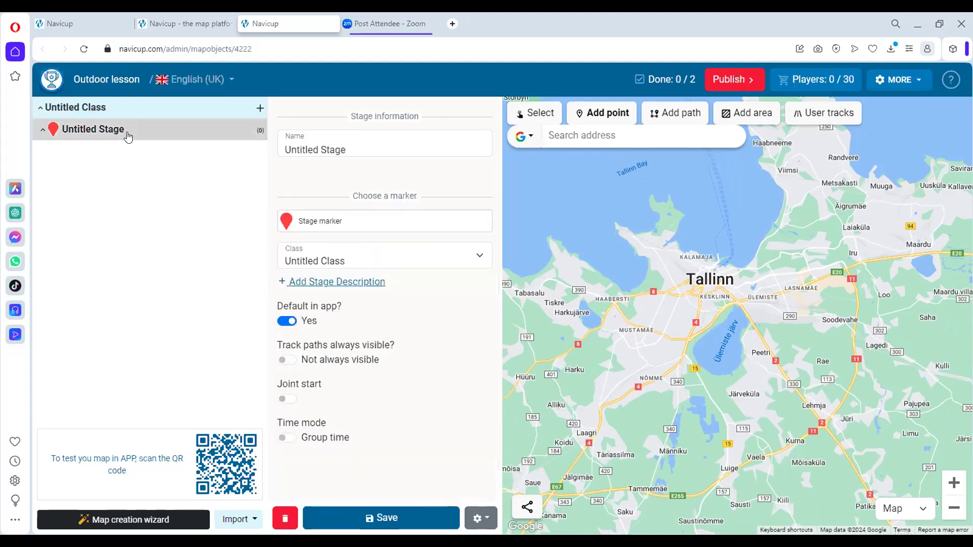
pyautogui.scroll(-2, 659, 333)
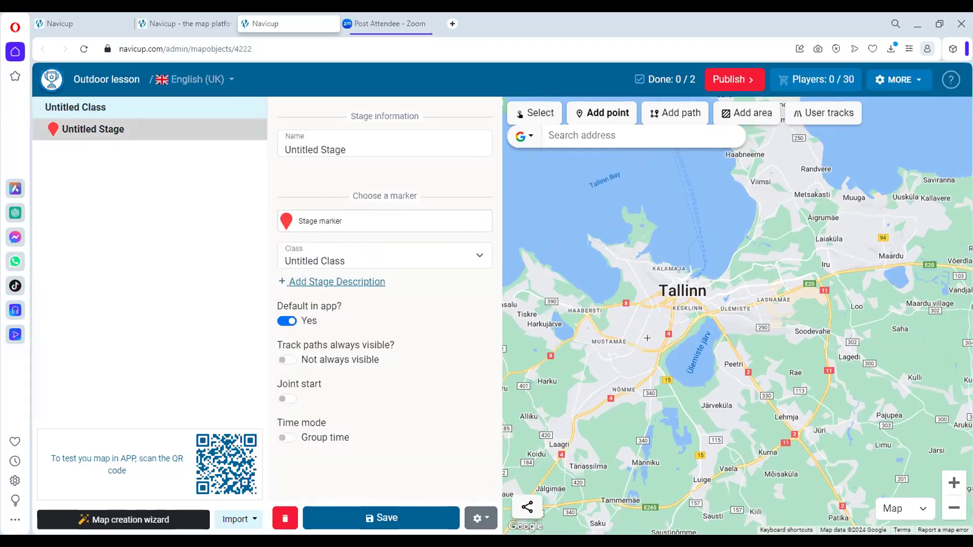
pyautogui.scroll(2, 659, 339)
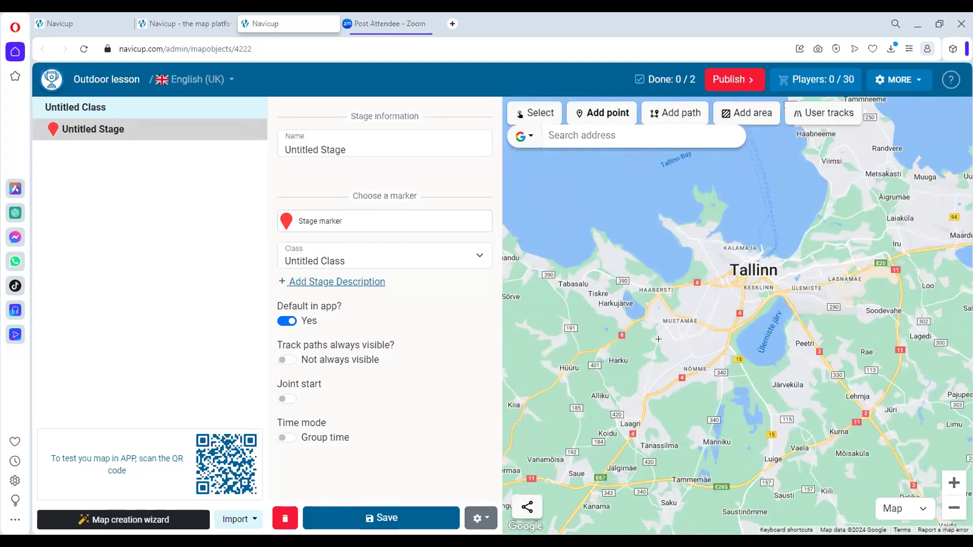
pyautogui.moveTo(703, 322); pyautogui.dragTo(679, 323)
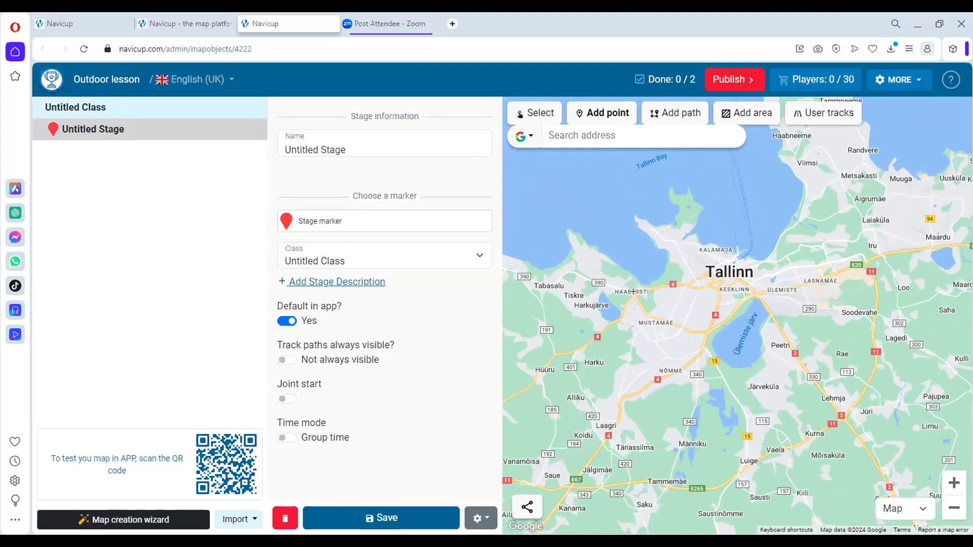
pyautogui.moveTo(370, 147); pyautogui.dragTo(289, 144)
pyautogui.press('BackSpace')
pyautogui.press('BackSpace')
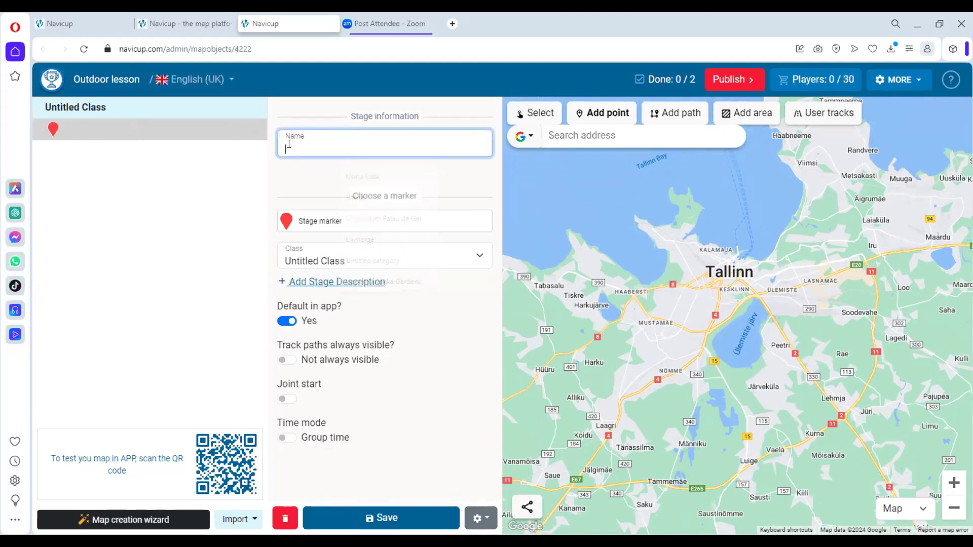
pyautogui.write('Outdoor lesson')
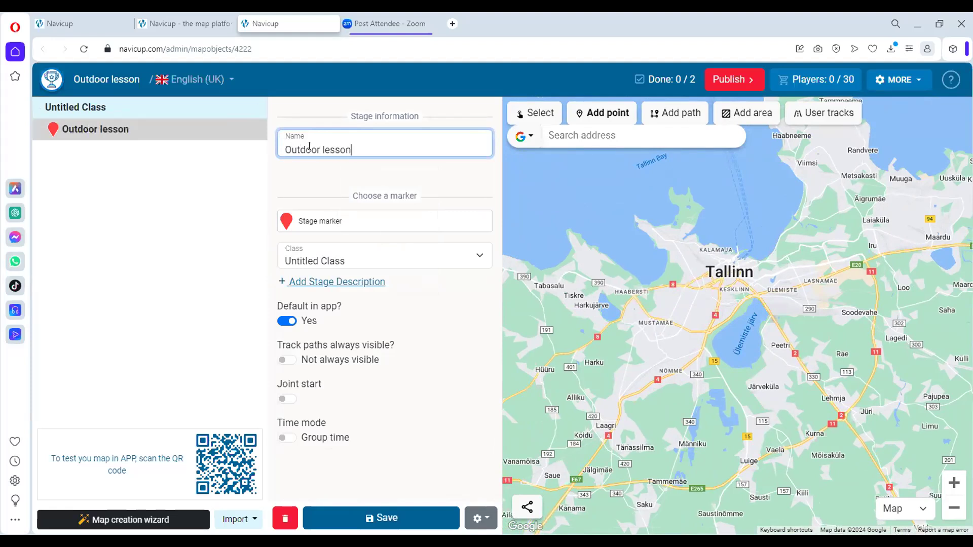
pyautogui.click(412, 174)
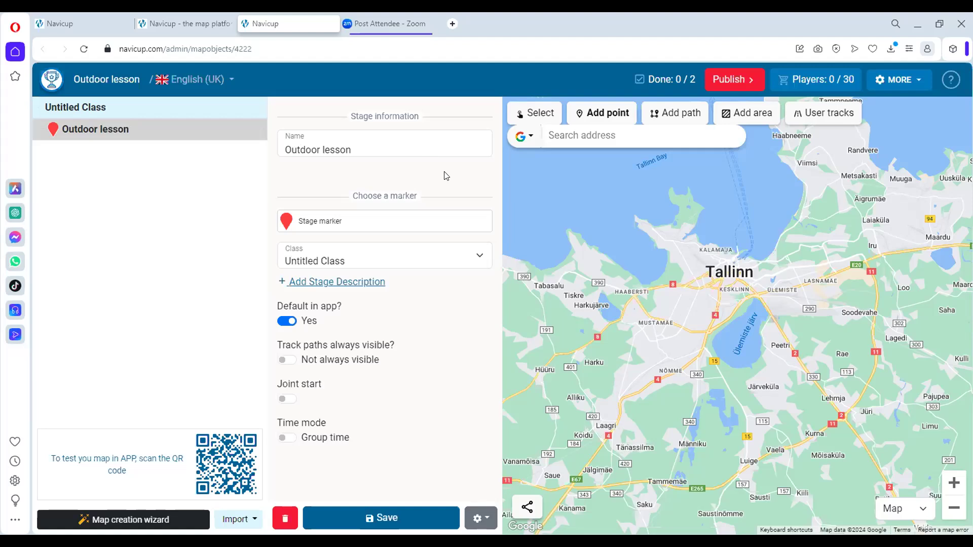
pyautogui.moveTo(687, 292); pyautogui.dragTo(641, 309)
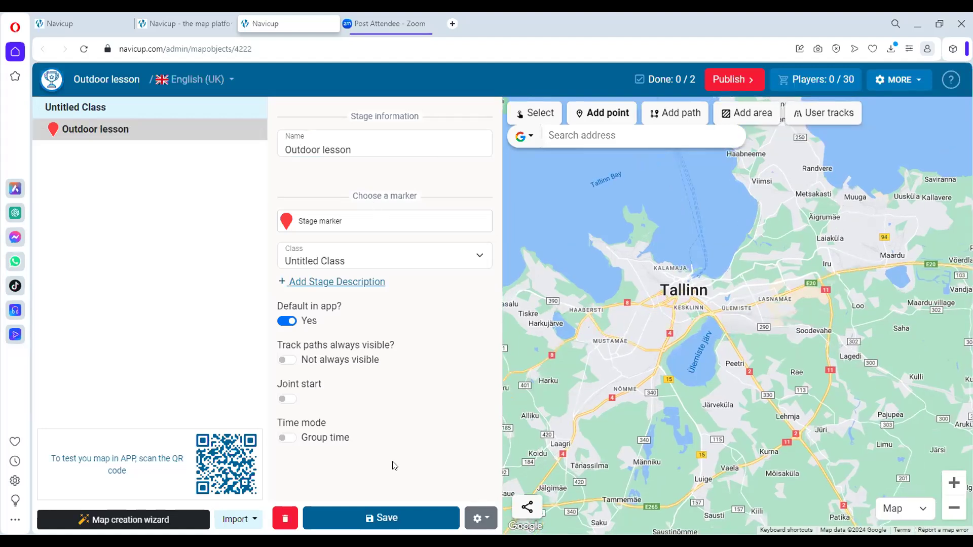
pyautogui.click(399, 518)
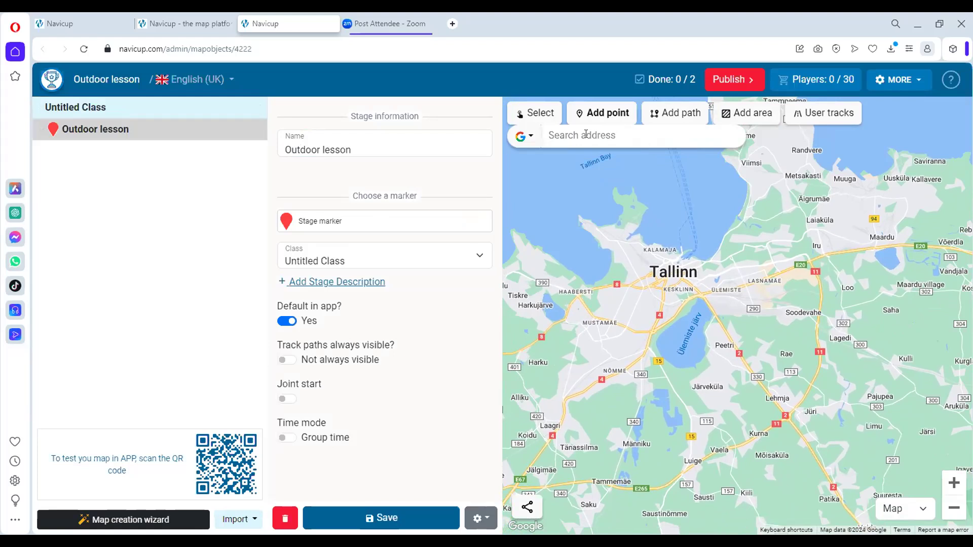
# Step: Search the map for "Tallinn Uni" and place a new object at Tallinn University on Narva maantee
pyautogui.click(586, 134)
pyautogui.write('Tallinn Uni')
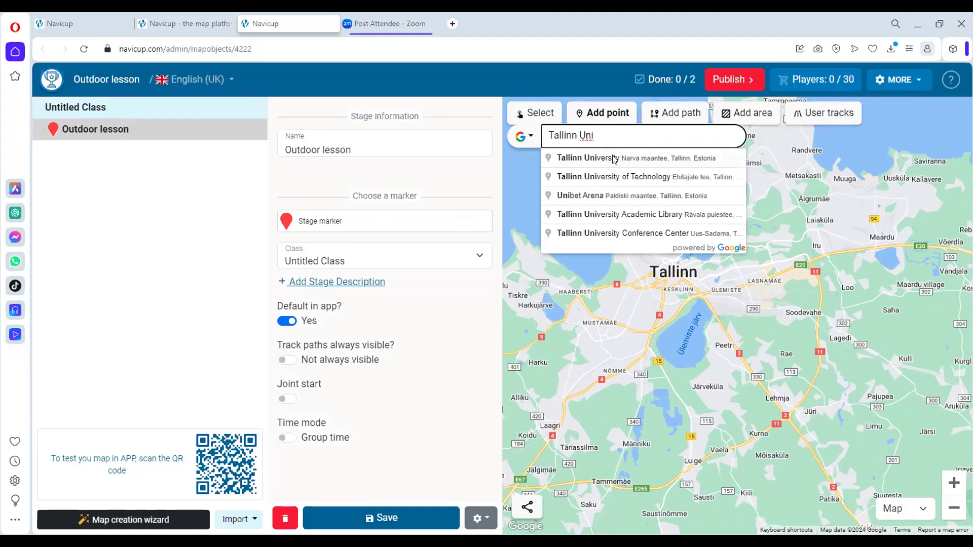
pyautogui.click(630, 158)
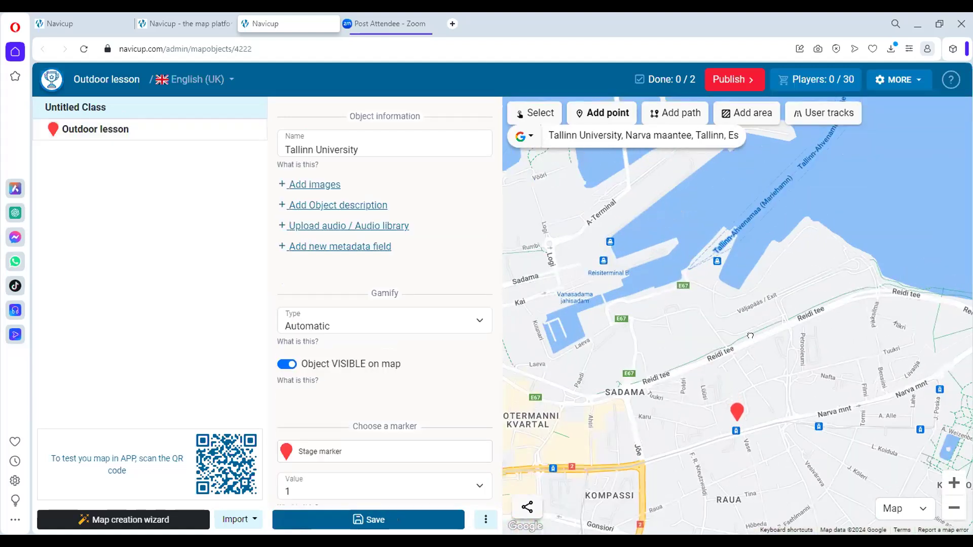
pyautogui.moveTo(750, 336); pyautogui.dragTo(747, 300)
pyautogui.scroll(2, 722, 354)
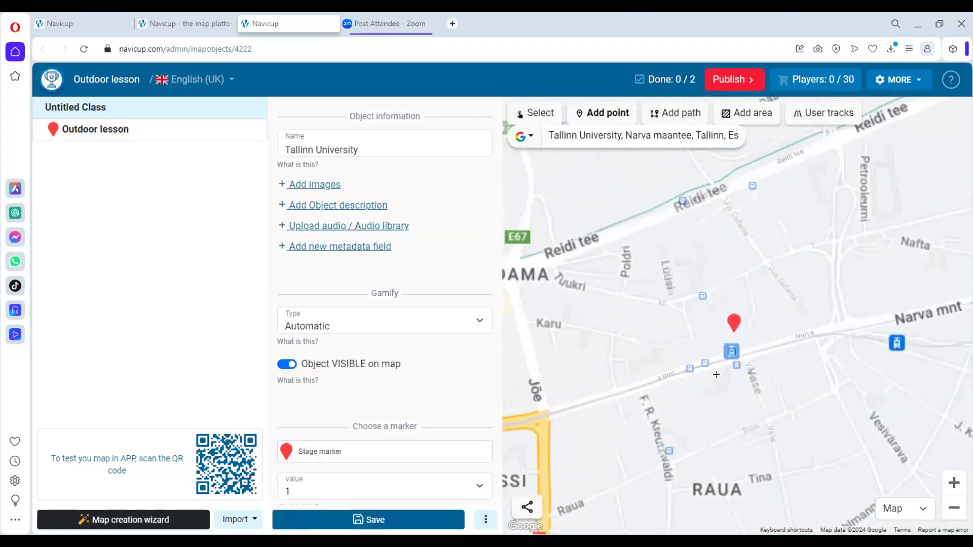
# Step: Set the Tallinn University object's Gamify type to Automatic
pyautogui.scroll(2, 722, 353)
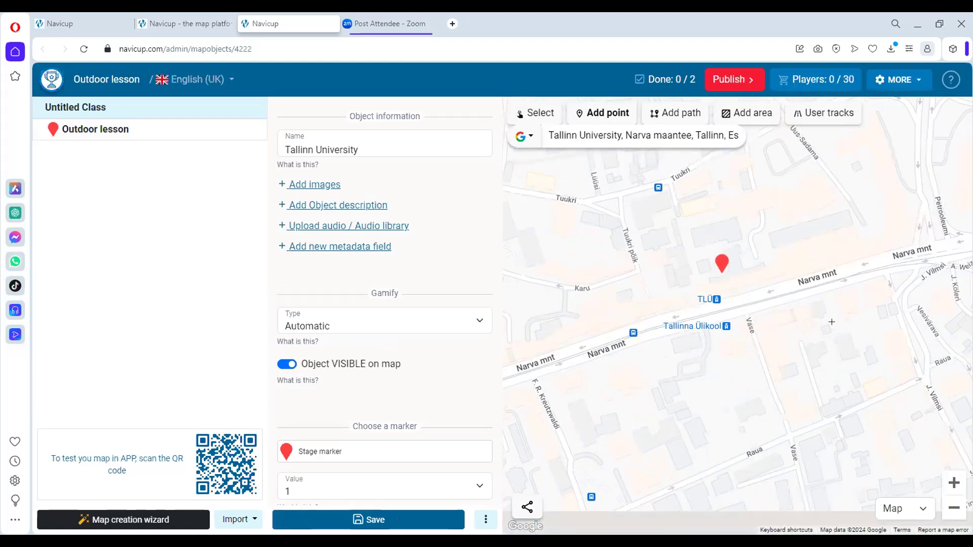
pyautogui.scroll(3, 738, 311)
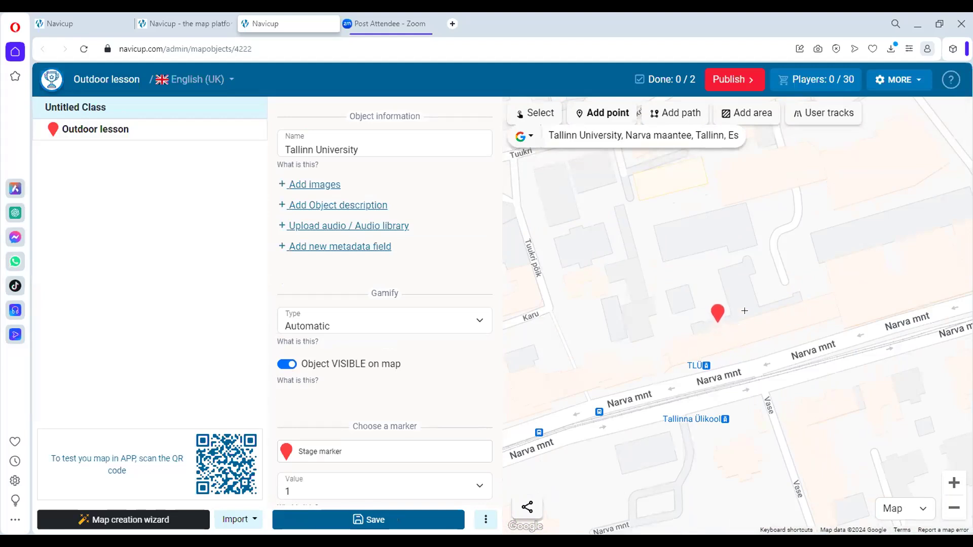
pyautogui.scroll(-1, 745, 311)
pyautogui.moveTo(744, 311)
pyautogui.mouseDown()
pyautogui.moveTo(690, 313)
pyautogui.moveTo(703, 299)
pyautogui.mouseUp()
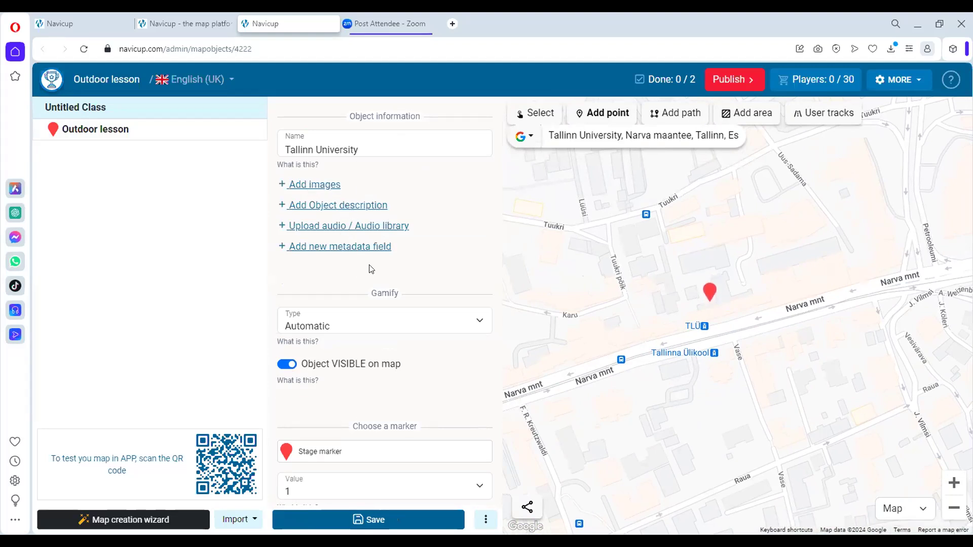
pyautogui.scroll(-1, 369, 269)
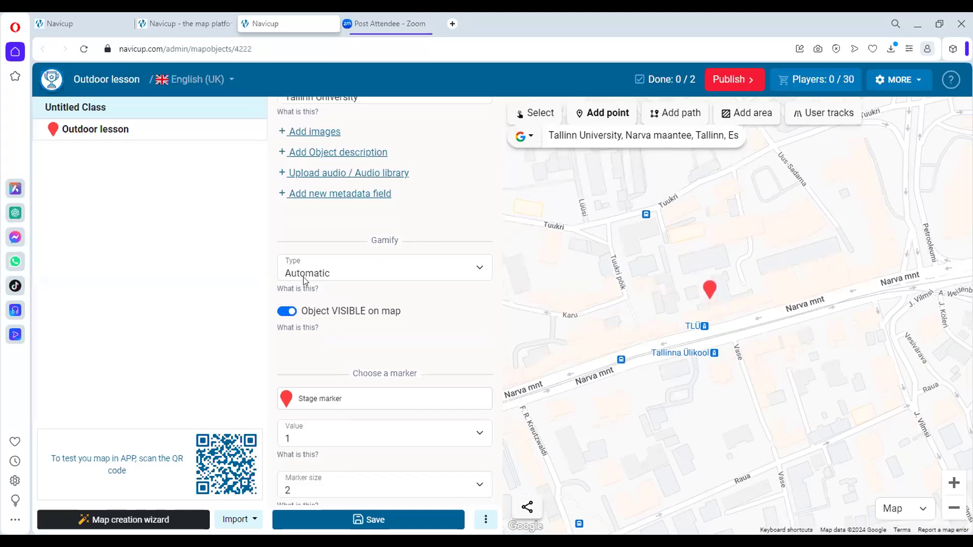
pyautogui.click(357, 276)
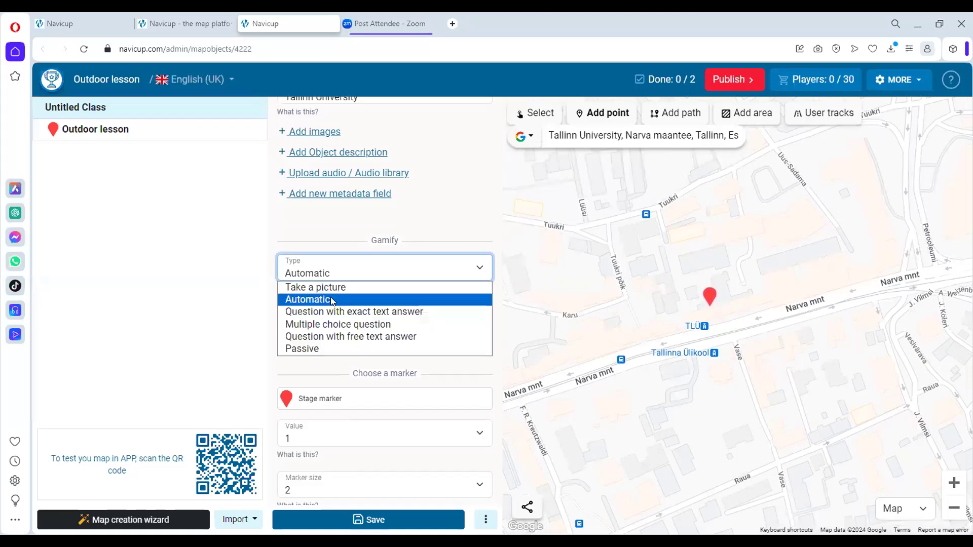
pyautogui.click(332, 301)
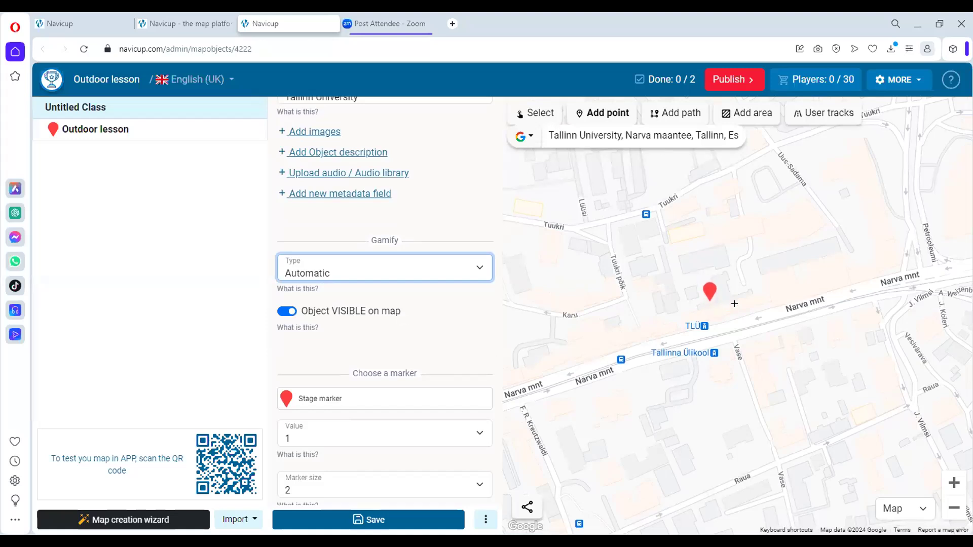
pyautogui.scroll(1, 735, 303)
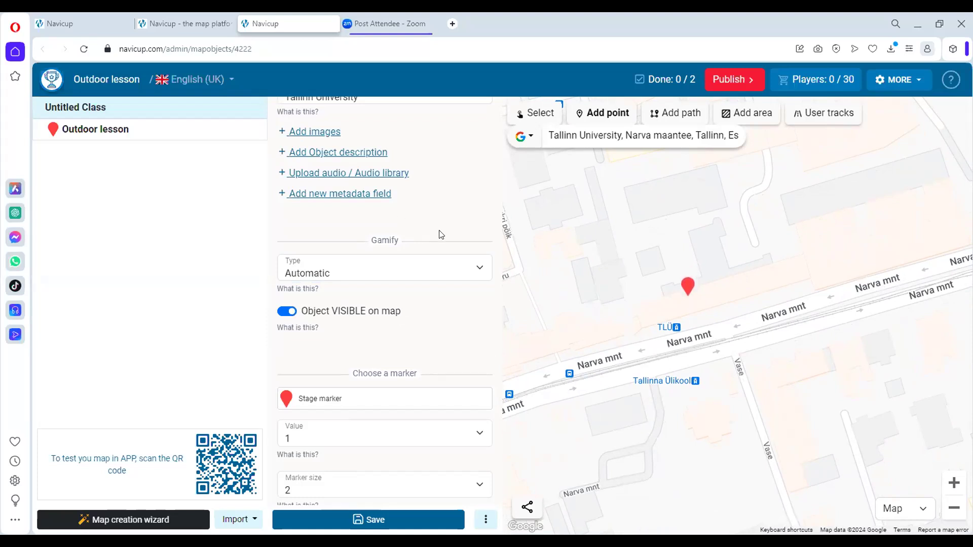
pyautogui.scroll(1, 439, 234)
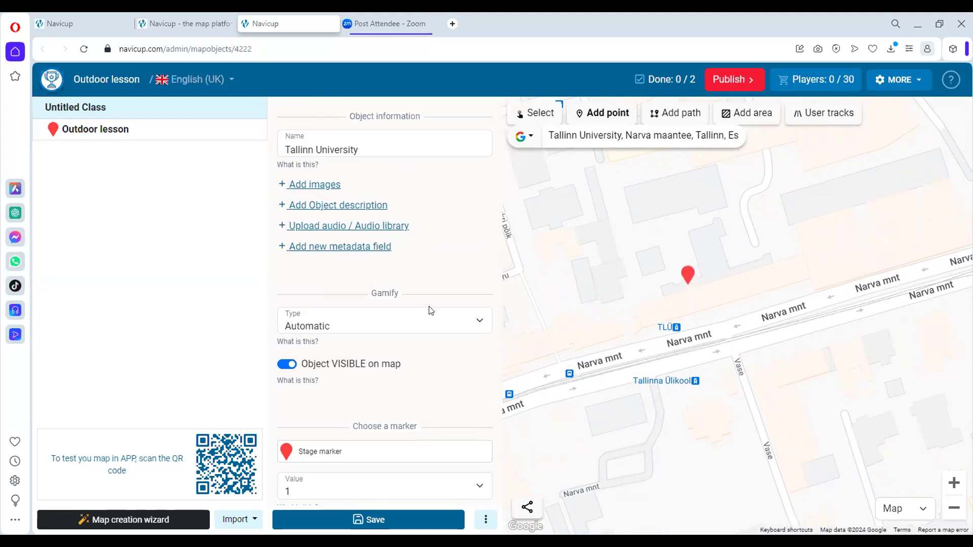
# Step: Change the Tallinn University marker to a purple drop shape with the number 1 icon
pyautogui.scroll(-1, 431, 310)
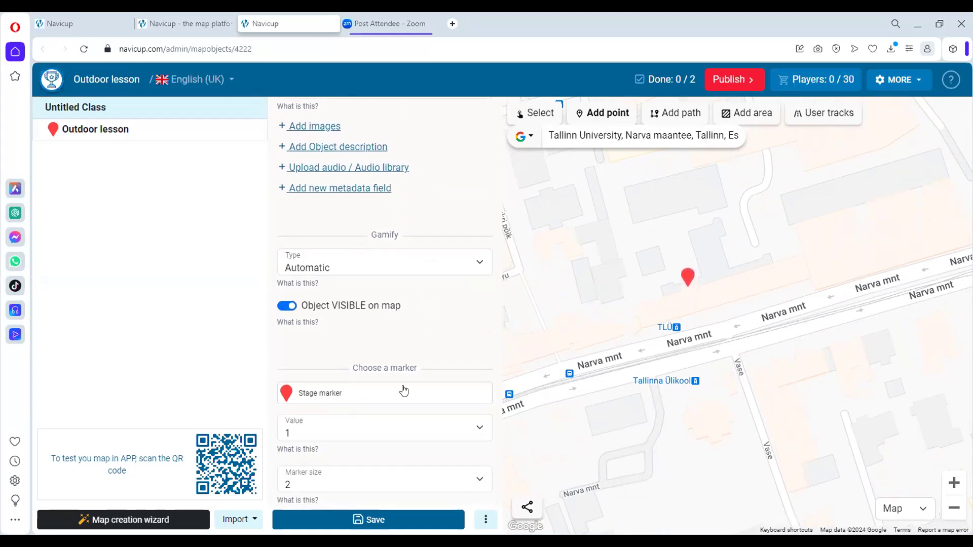
pyautogui.click(393, 398)
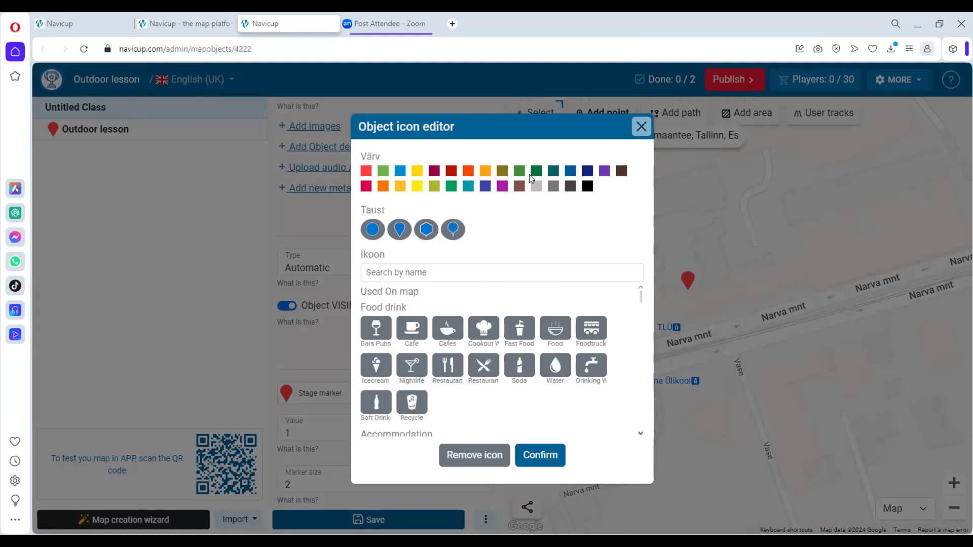
pyautogui.click(603, 172)
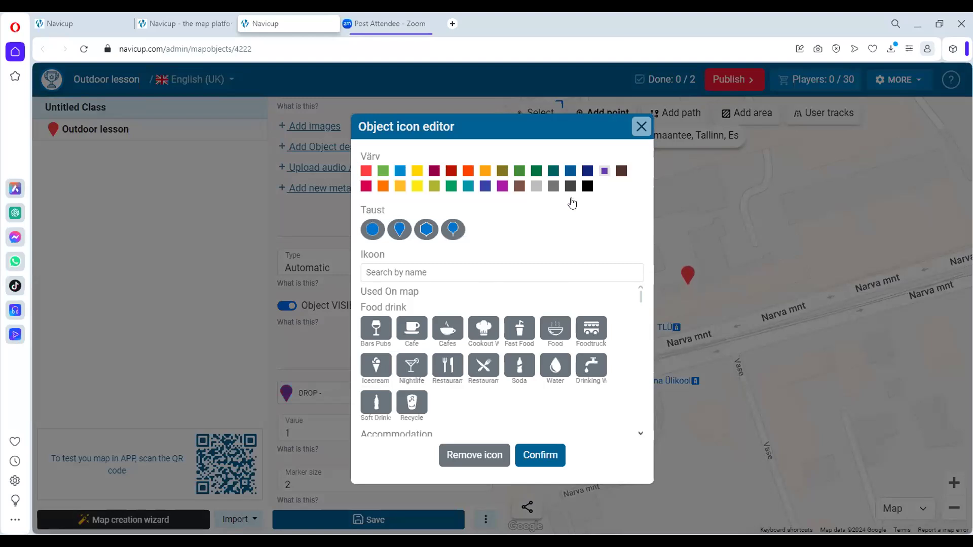
pyautogui.scroll(-3, 506, 308)
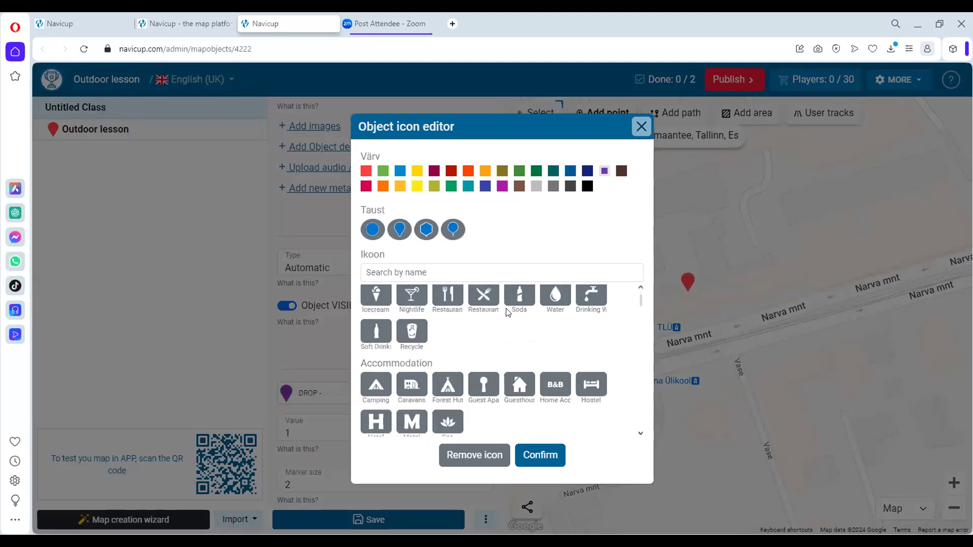
pyautogui.click(428, 272)
pyautogui.write('1')
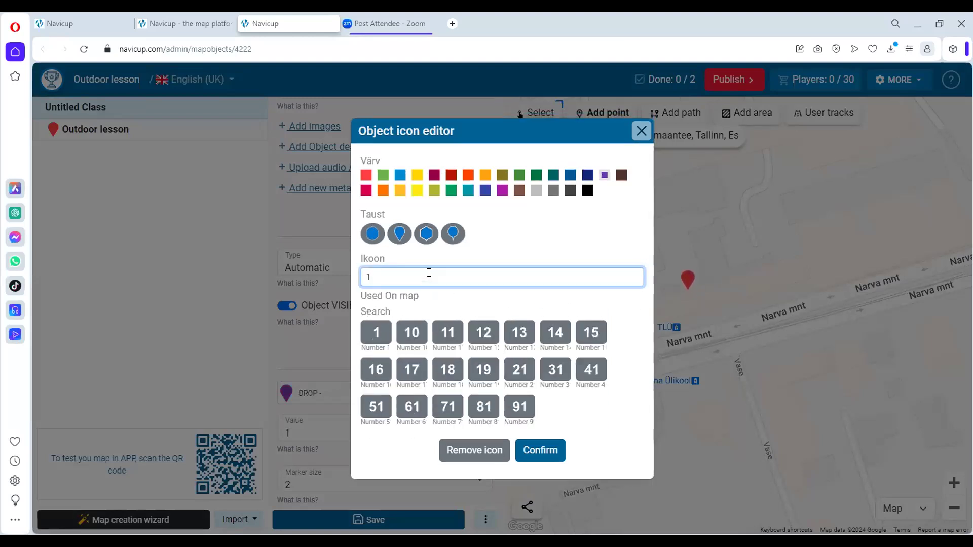
pyautogui.click(375, 333)
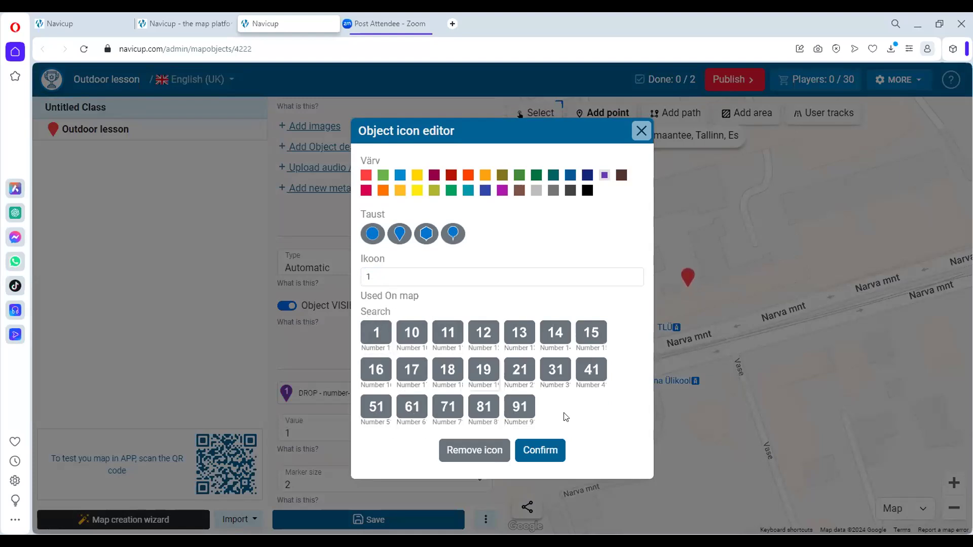
pyautogui.click(538, 454)
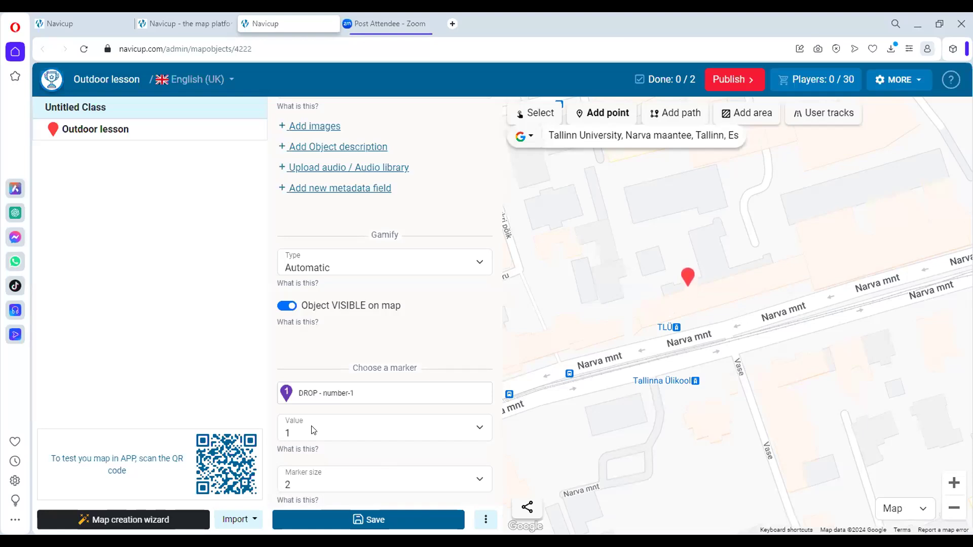
# Step: Keep the marker size at 2 and save the Tallinn University point despite the already existing point
pyautogui.click(354, 484)
pyautogui.click(381, 431)
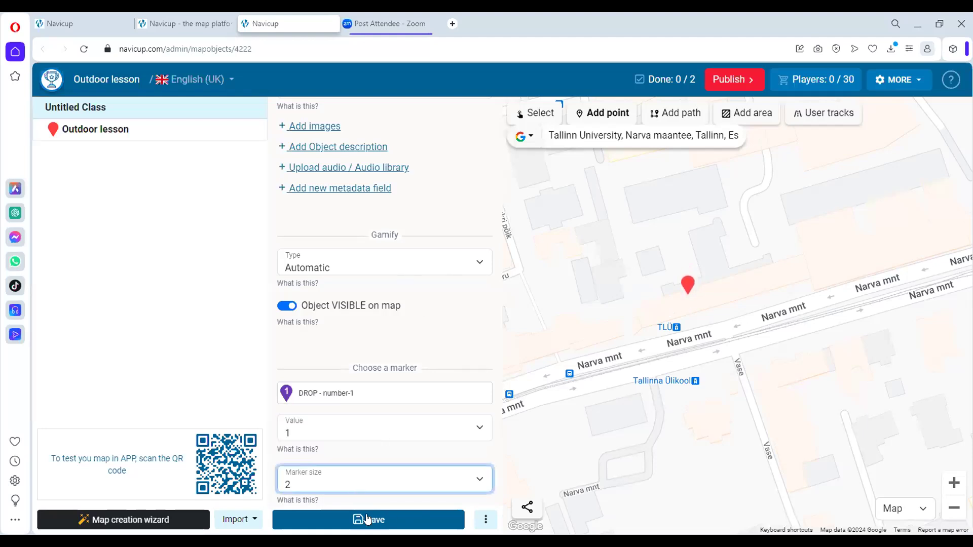
pyautogui.click(404, 518)
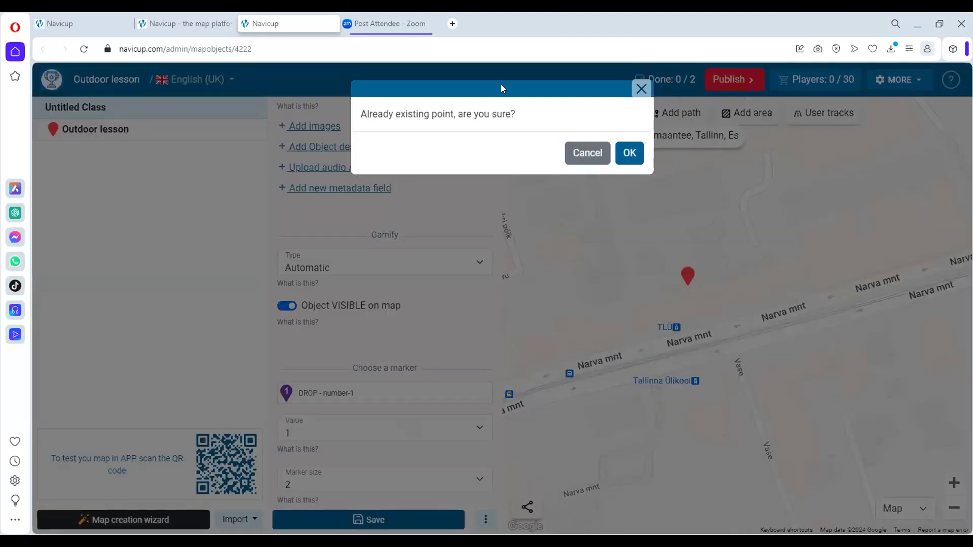
pyautogui.click(630, 154)
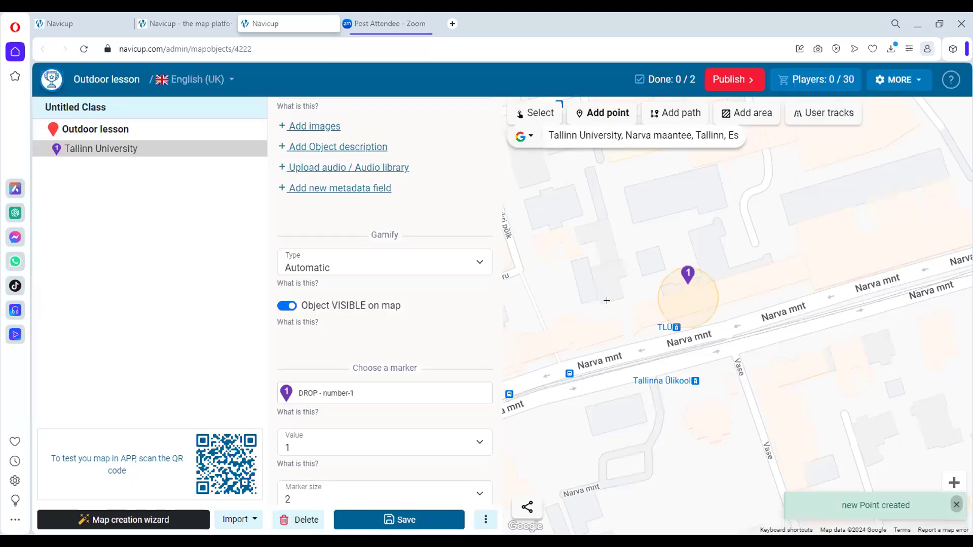
# Step: Examine the circular area around the Tallinn University marker and its surroundings along Narva mnt
pyautogui.scroll(2, 735, 300)
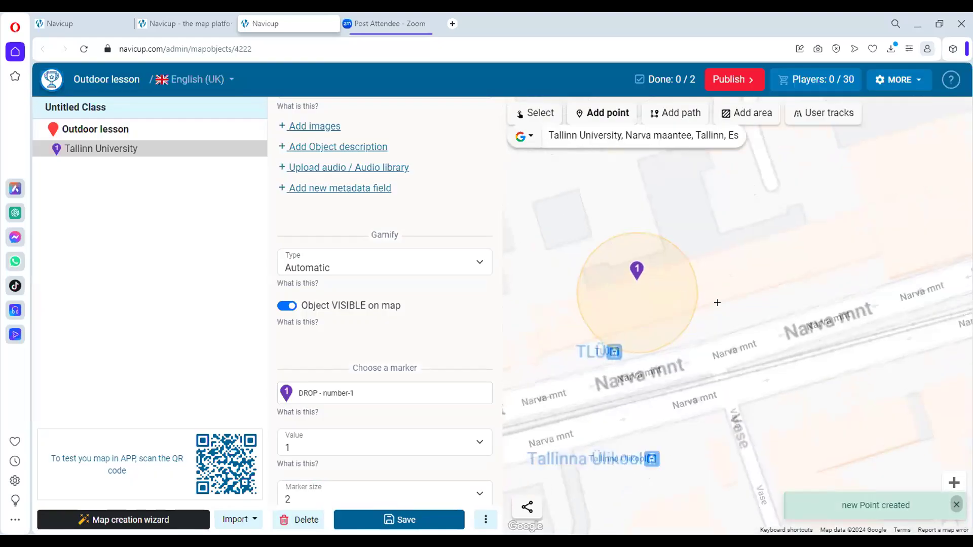
pyautogui.scroll(-2, 768, 298)
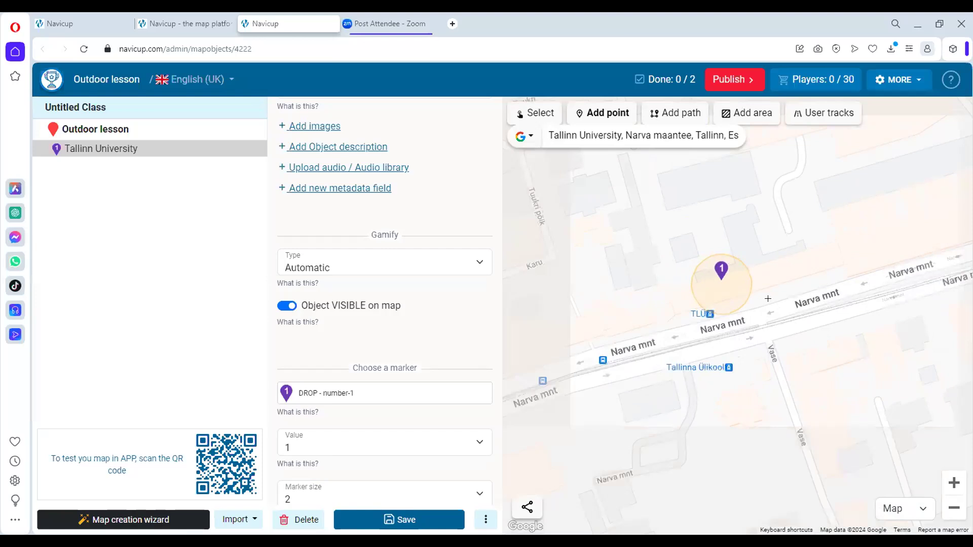
pyautogui.scroll(2, 751, 323)
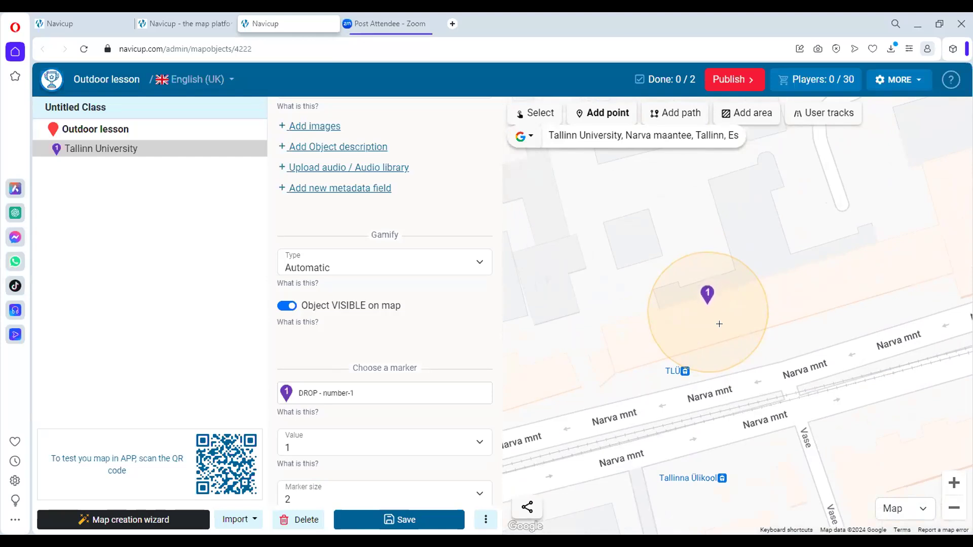
pyautogui.moveTo(772, 300); pyautogui.dragTo(759, 275)
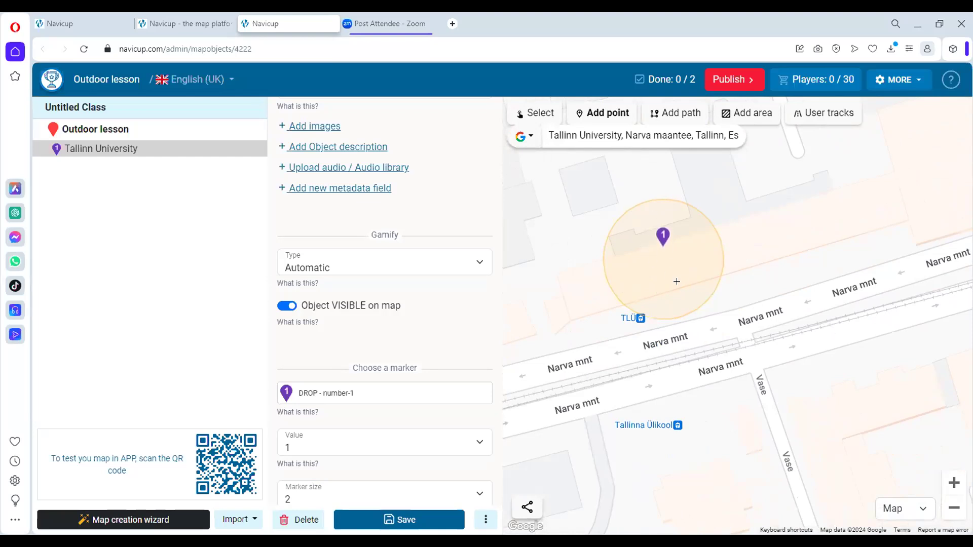
pyautogui.moveTo(658, 260); pyautogui.dragTo(661, 279)
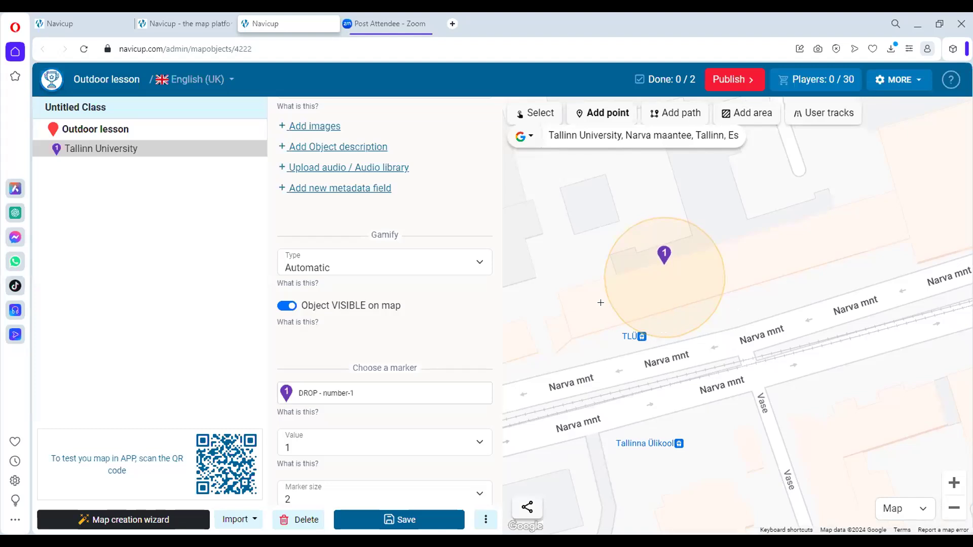
pyautogui.scroll(-1, 601, 303)
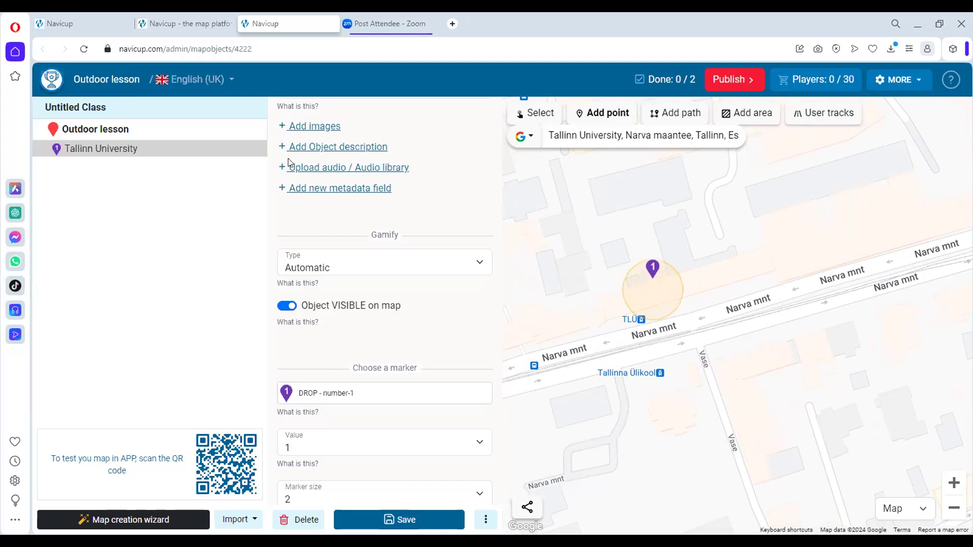
pyautogui.scroll(2, 355, 208)
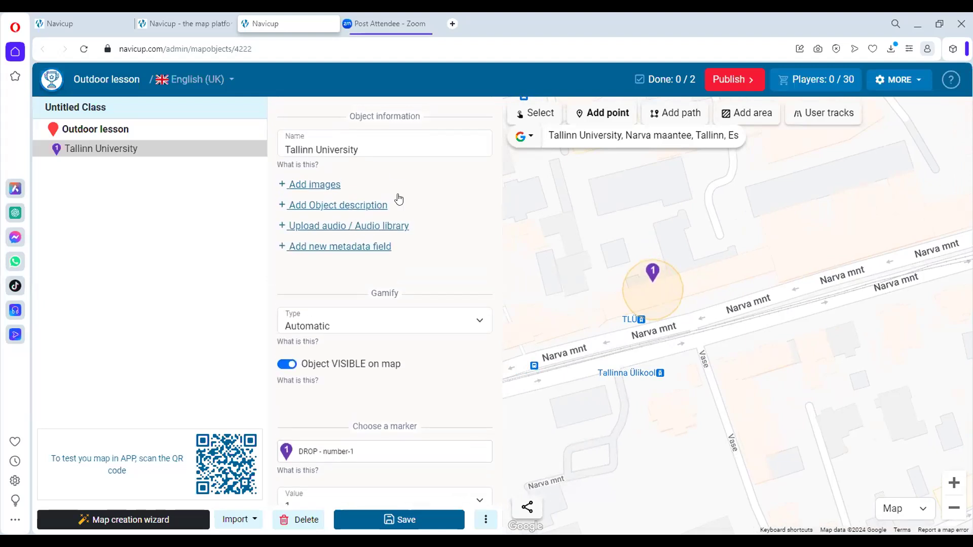
pyautogui.scroll(2, 690, 263)
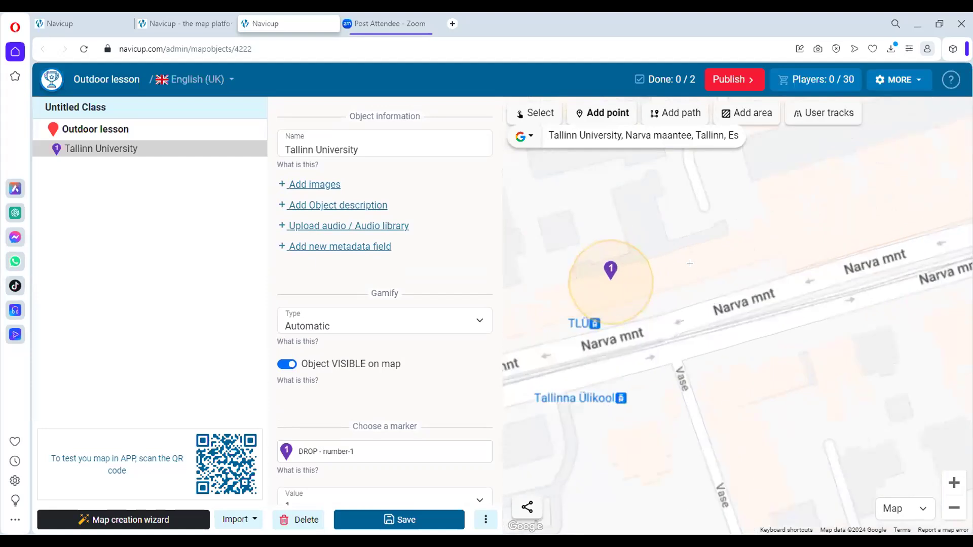
pyautogui.scroll(-3, 675, 279)
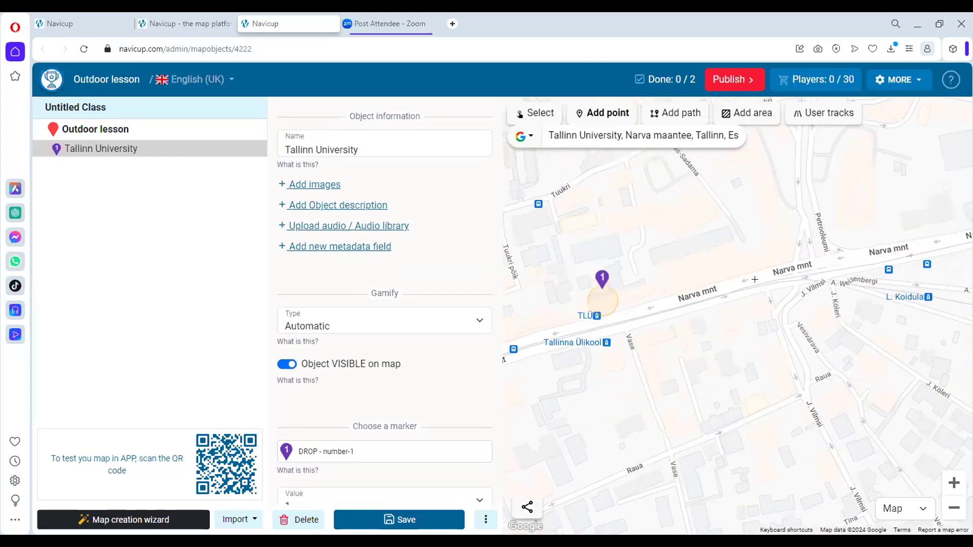
# Step: Place a new point on Tuukri street, just east of its junction with Uus-Sadama
pyautogui.moveTo(744, 280); pyautogui.dragTo(723, 284)
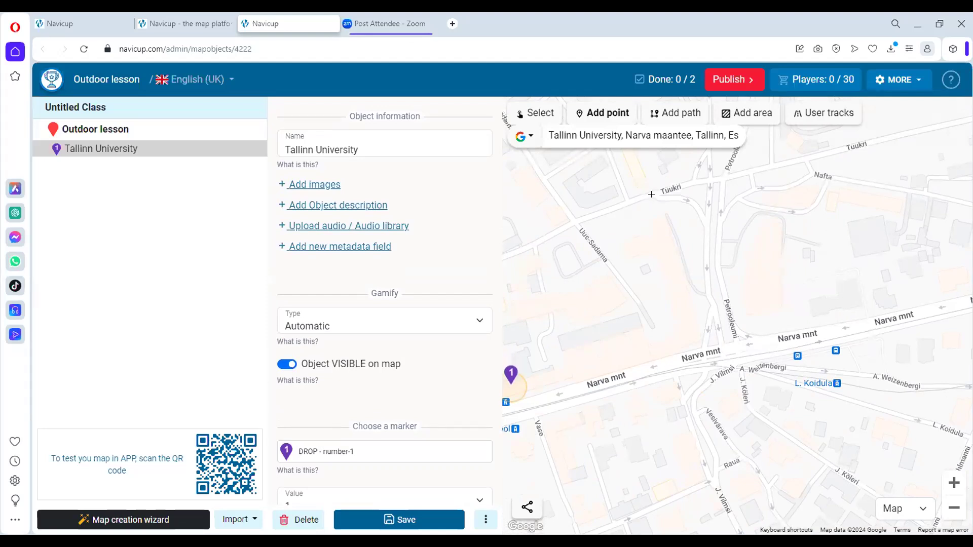
pyautogui.scroll(1, 653, 192)
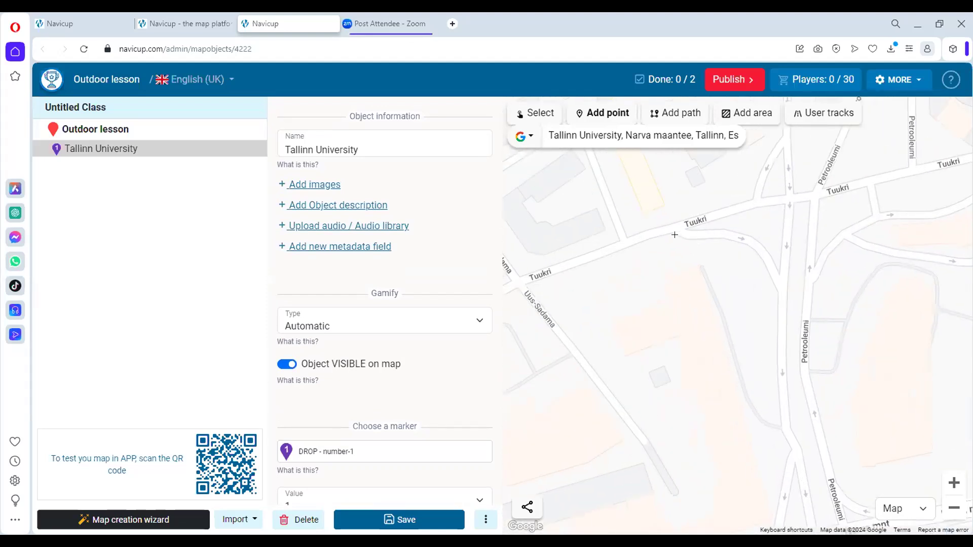
pyautogui.click(666, 230)
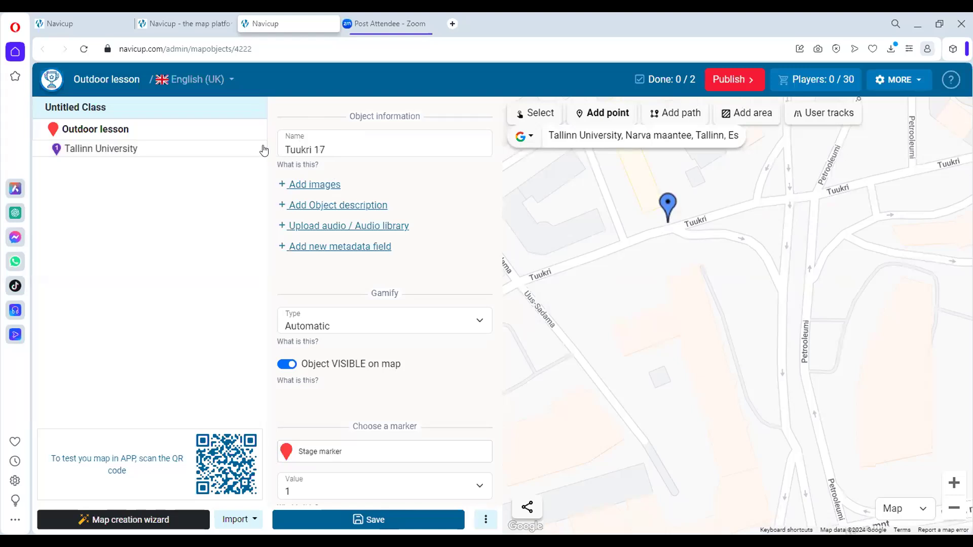
# Step: Name the new object on Tuukri street "Point 2"
pyautogui.moveTo(325, 147); pyautogui.dragTo(281, 153)
pyautogui.press('BackSpace')
pyautogui.write('Ponit')
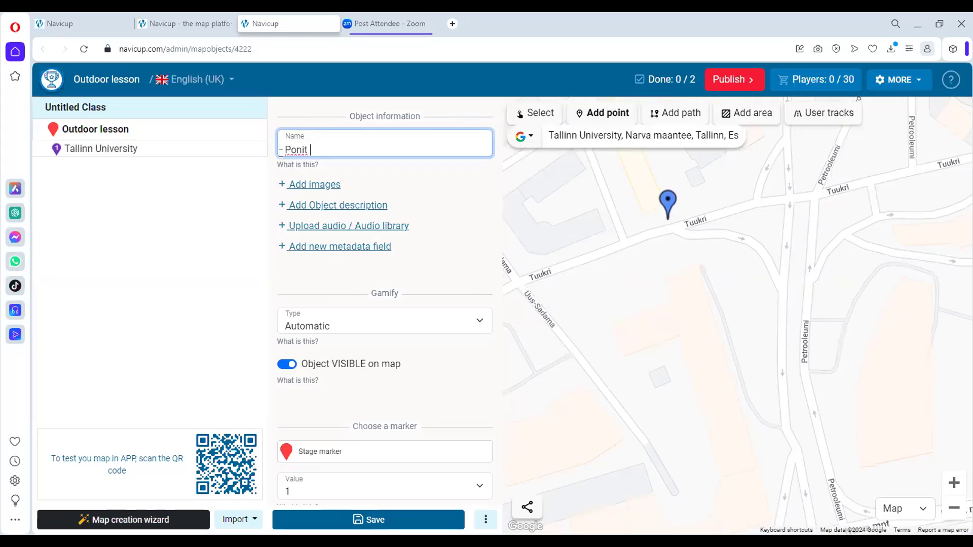
pyautogui.press('BackSpace')
pyautogui.press('BackSpace')
pyautogui.press('BackSpace')
pyautogui.write('int 2')
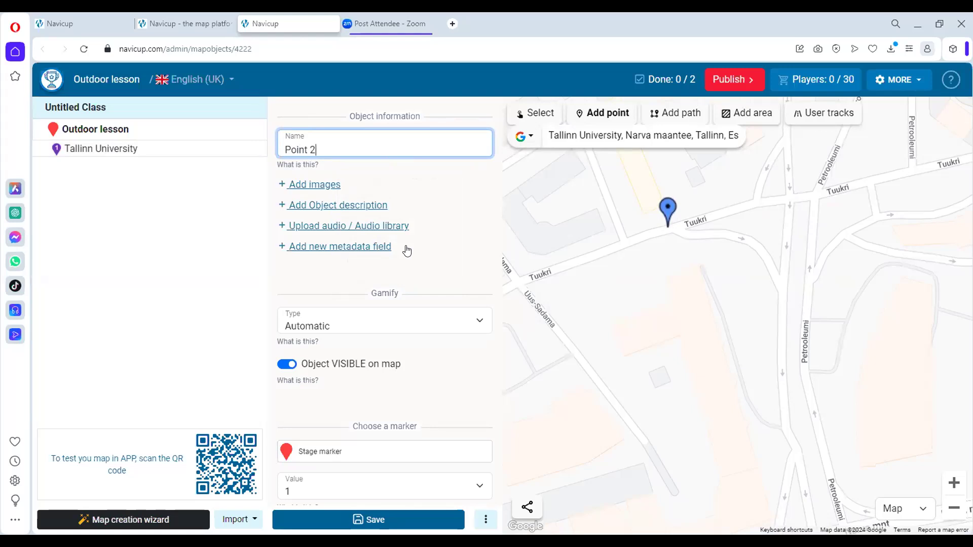
pyautogui.scroll(-1, 380, 203)
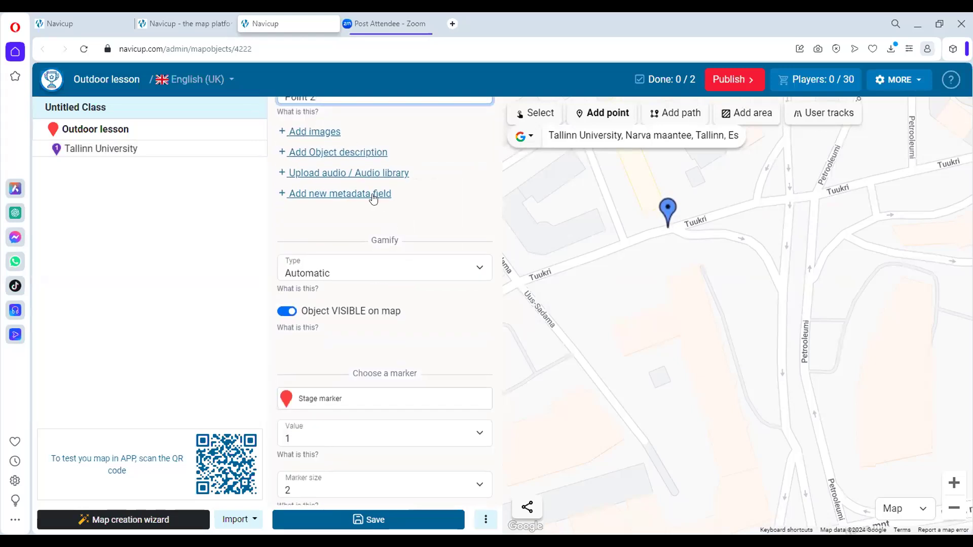
pyautogui.scroll(-1, 400, 290)
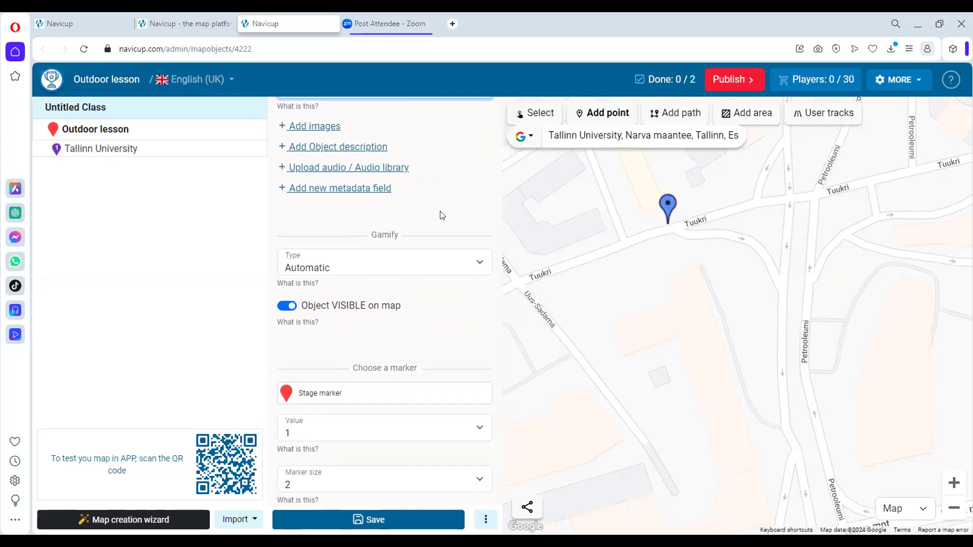
pyautogui.scroll(1, 441, 207)
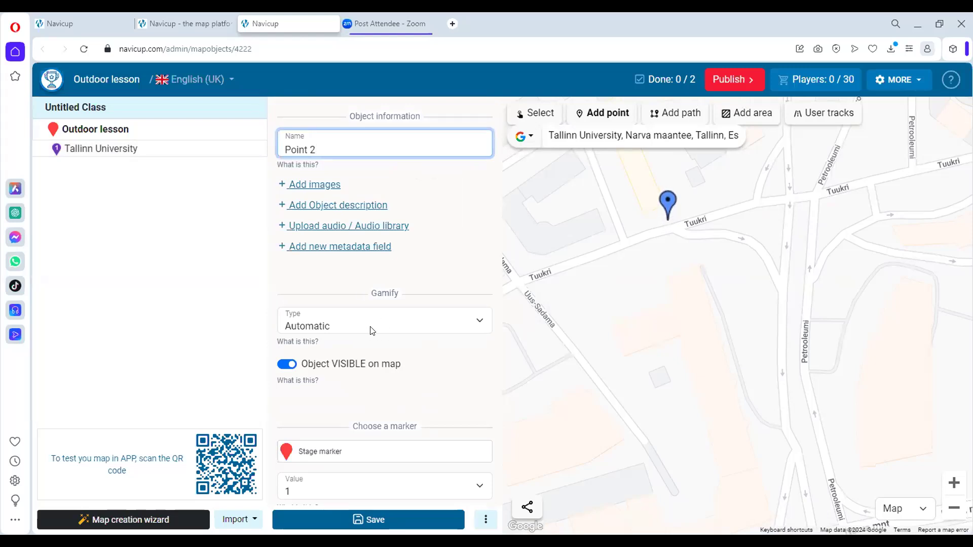
# Step: Make Point 2 a "Question with exact text answer" and enter the question "5 + 5 = ?"
pyautogui.click(372, 331)
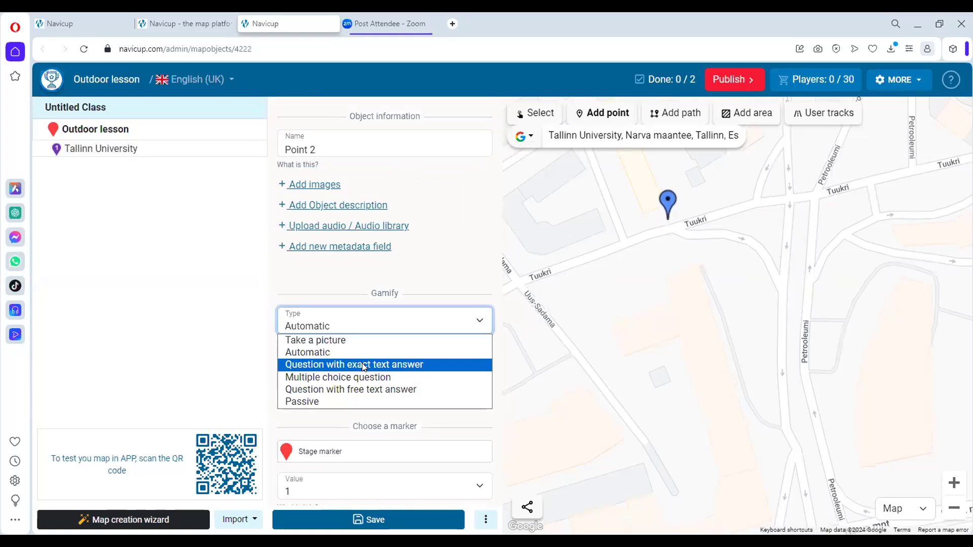
pyautogui.click(411, 369)
pyautogui.scroll(-2, 456, 259)
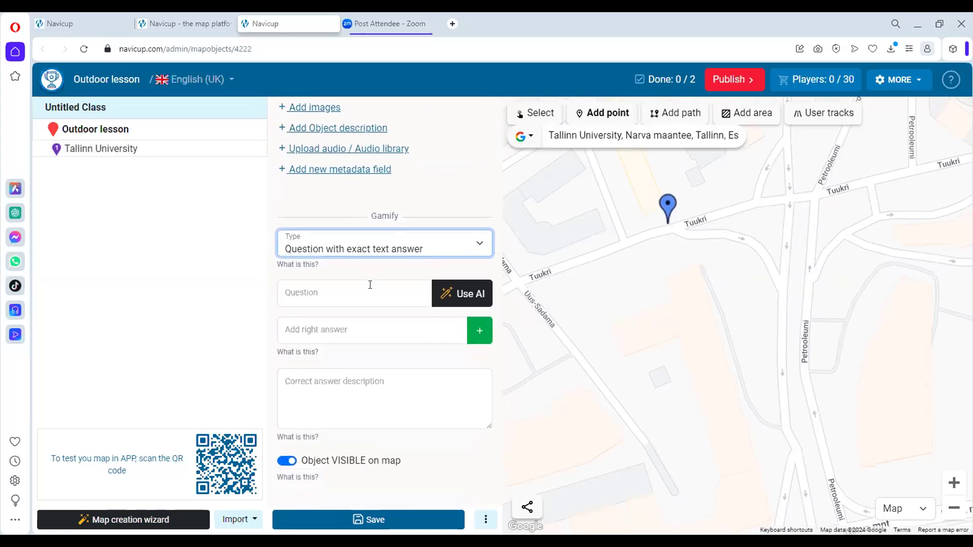
pyautogui.click(370, 285)
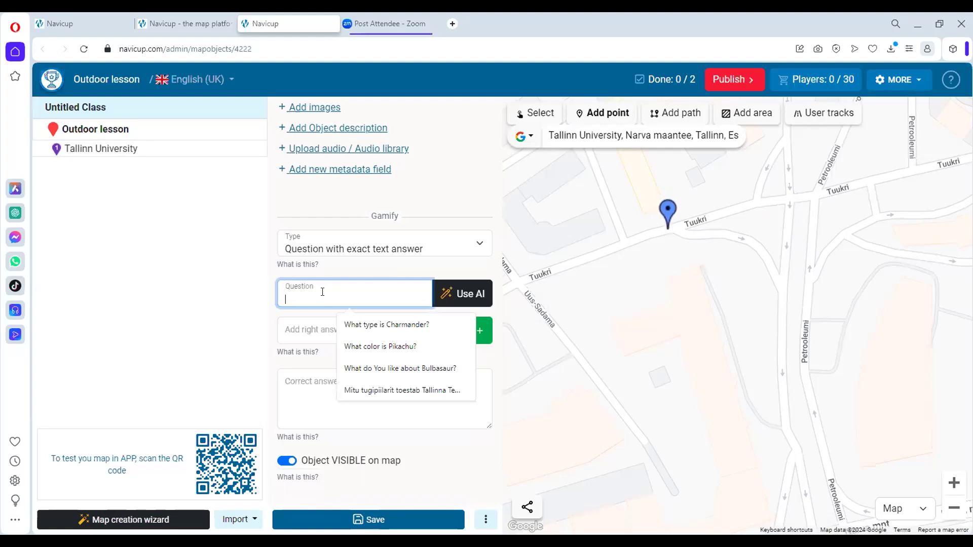
pyautogui.write('5 + 5')
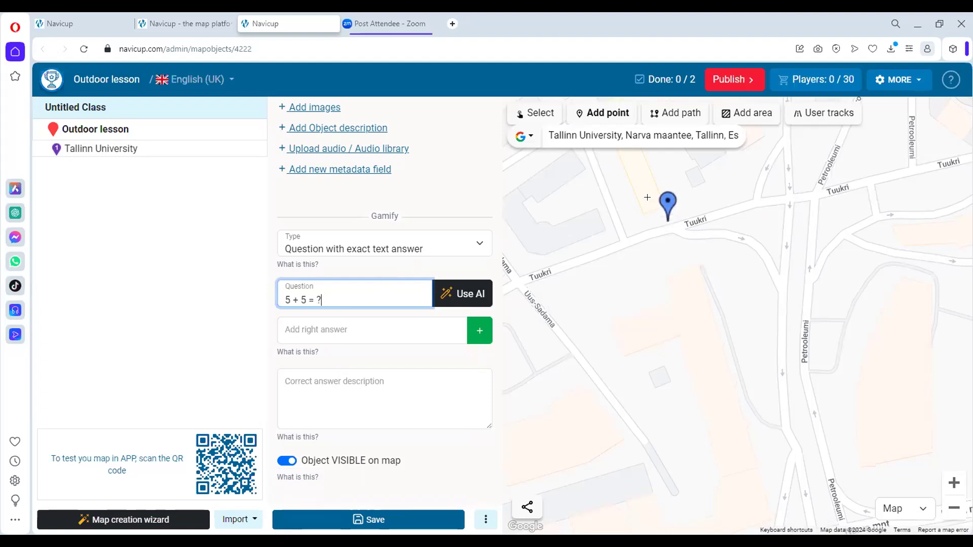
# Step: Add "10" and "ten" as right answers to the Point 2 question
pyautogui.click(364, 327)
pyautogui.write('10')
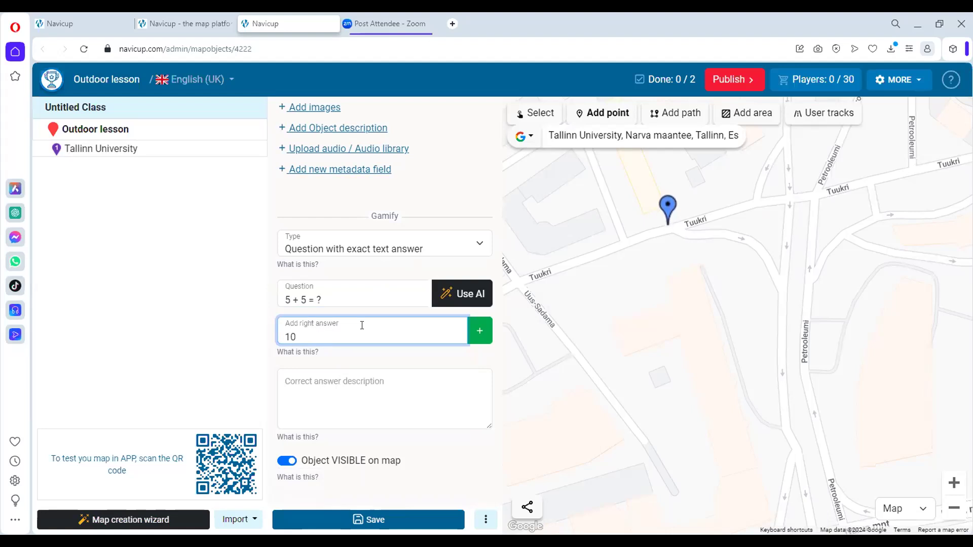
pyautogui.click(481, 332)
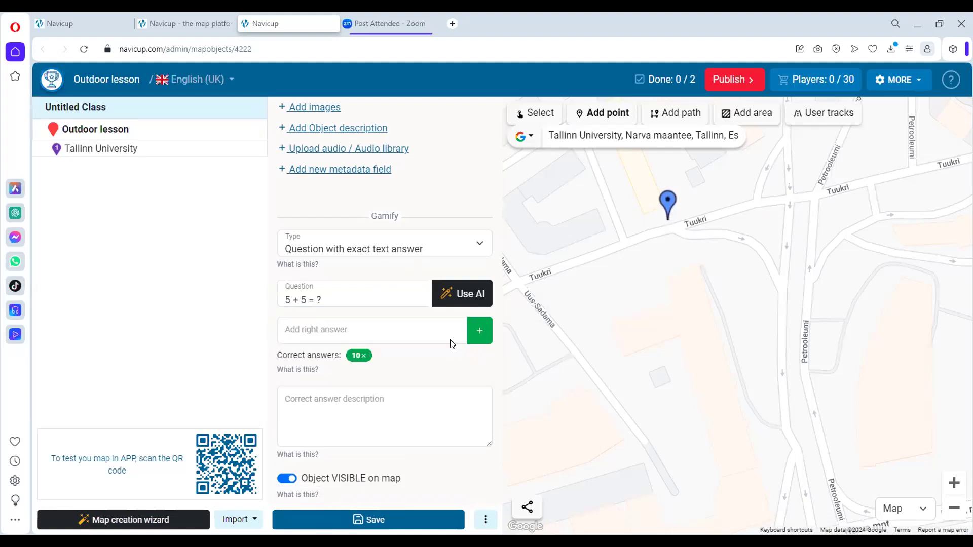
pyautogui.click(367, 334)
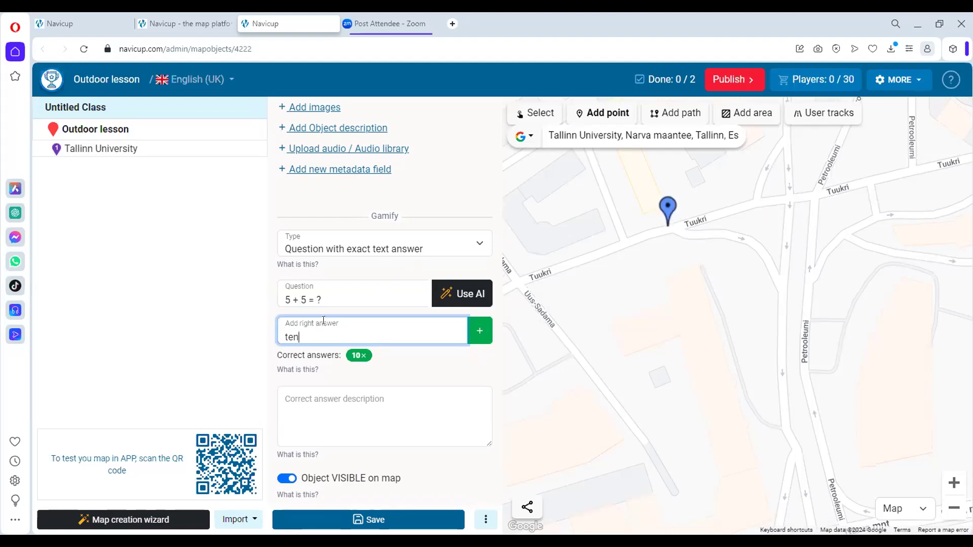
pyautogui.click(478, 337)
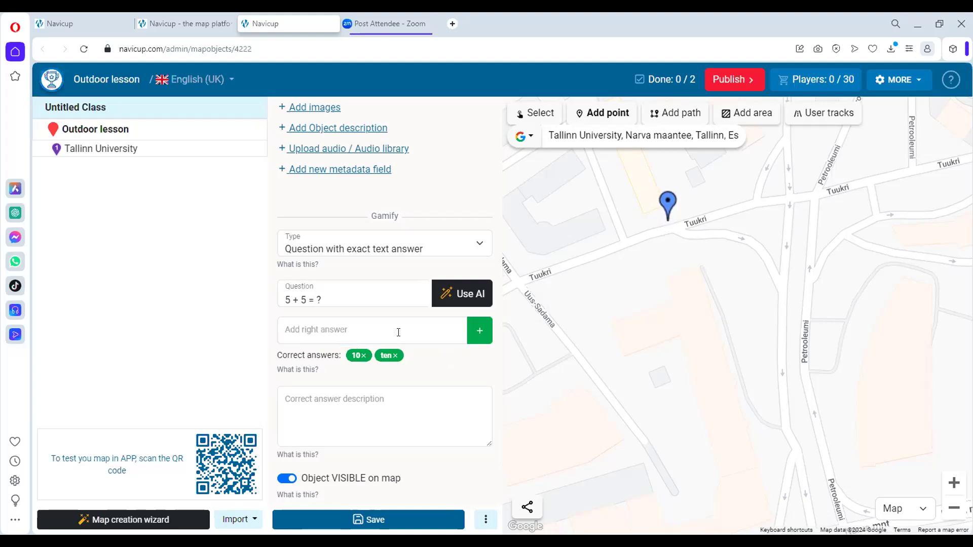
# Step: Give Point 2 an orange drop marker with the Number 2 icon and save the point
pyautogui.scroll(-3, 446, 360)
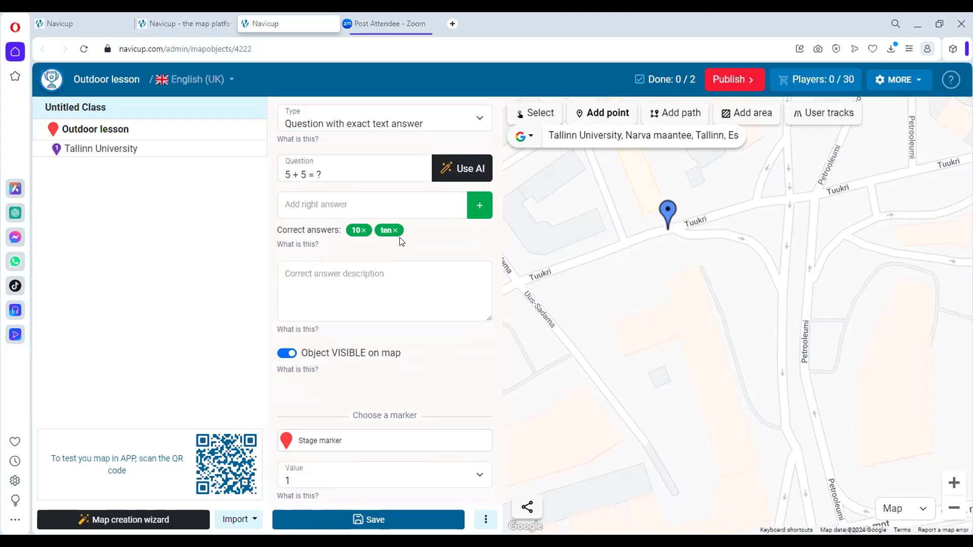
pyautogui.scroll(2, 435, 240)
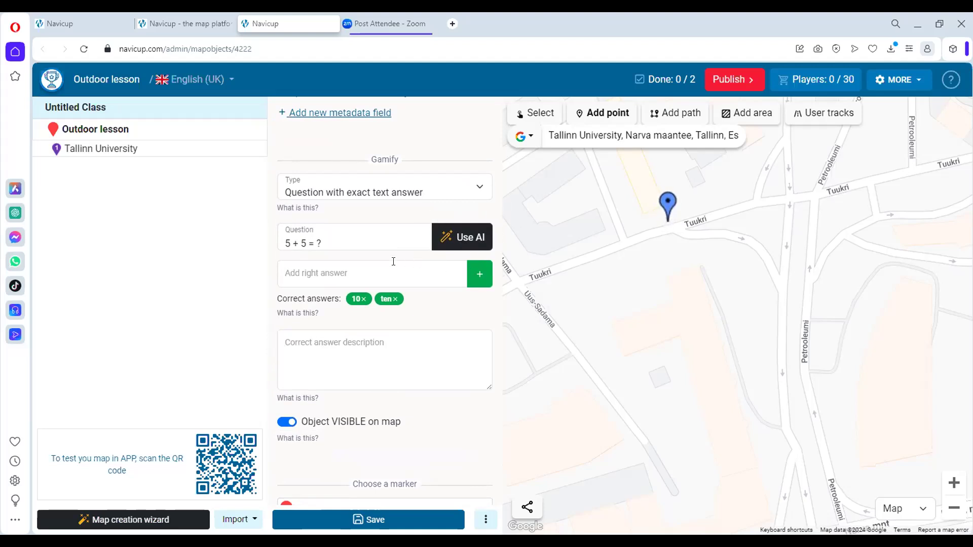
pyautogui.scroll(3, 393, 262)
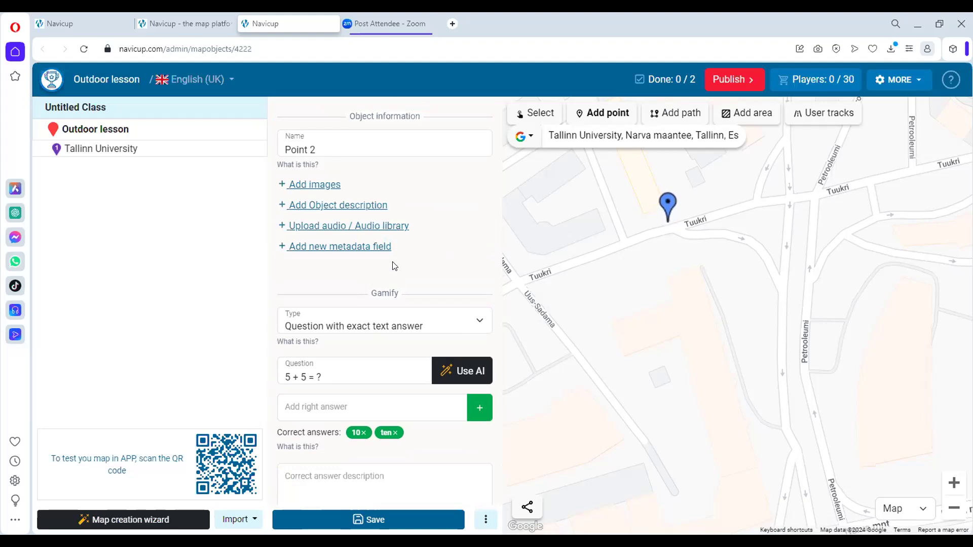
pyautogui.scroll(-2, 394, 293)
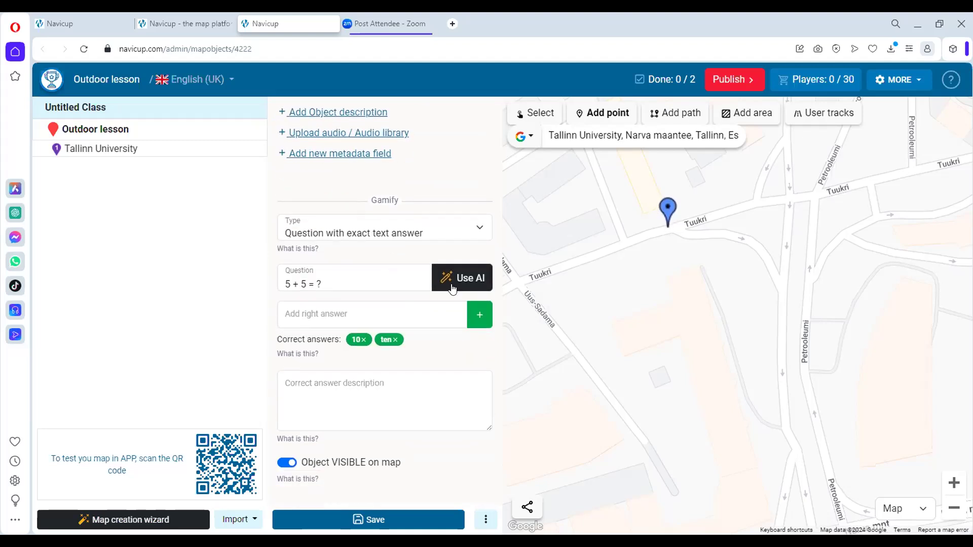
pyautogui.scroll(-2, 405, 300)
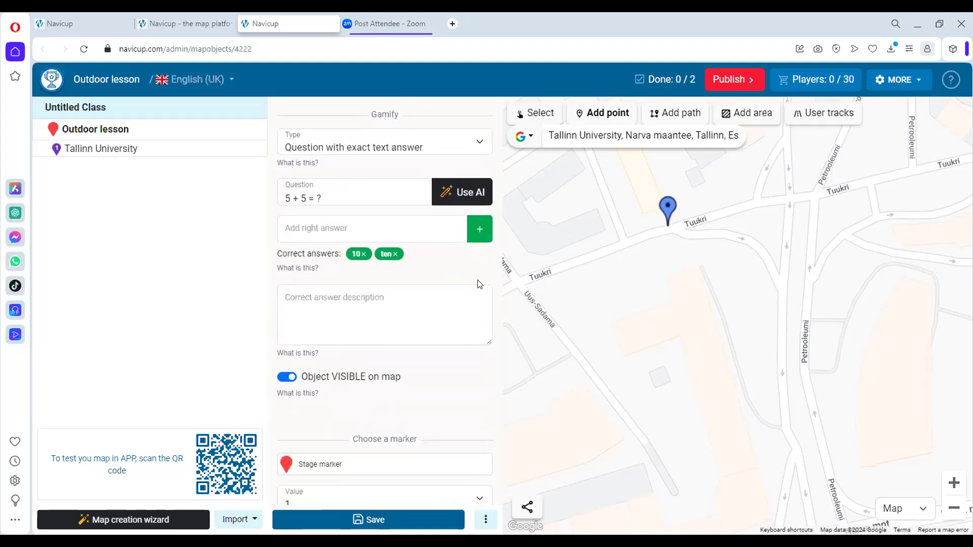
pyautogui.scroll(-2, 385, 319)
pyautogui.click(378, 392)
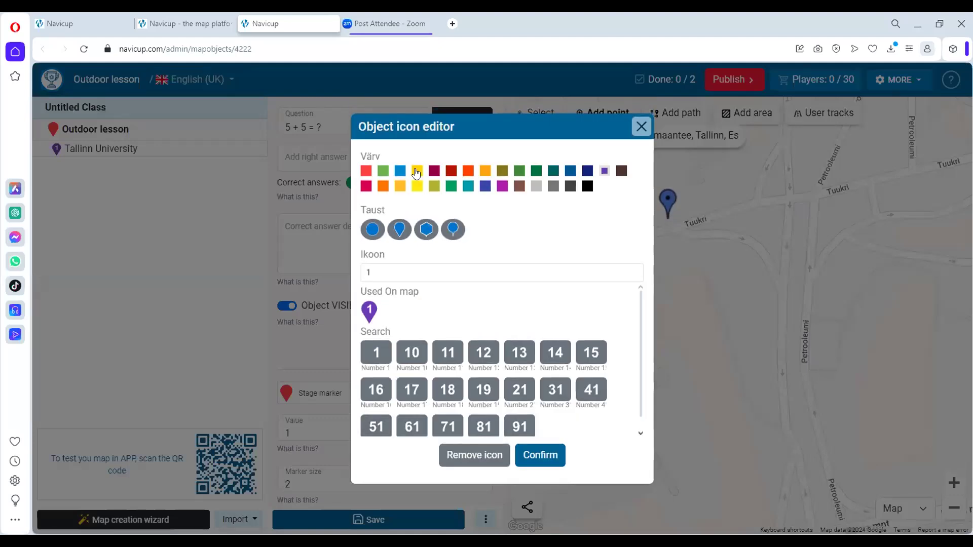
pyautogui.click(383, 187)
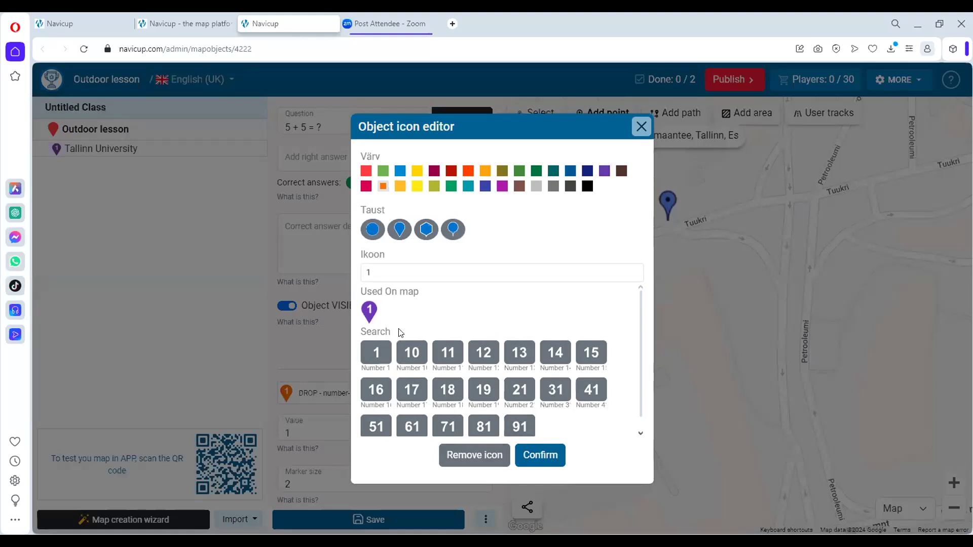
pyautogui.click(404, 275)
pyautogui.press('BackSpace')
pyautogui.write('2')
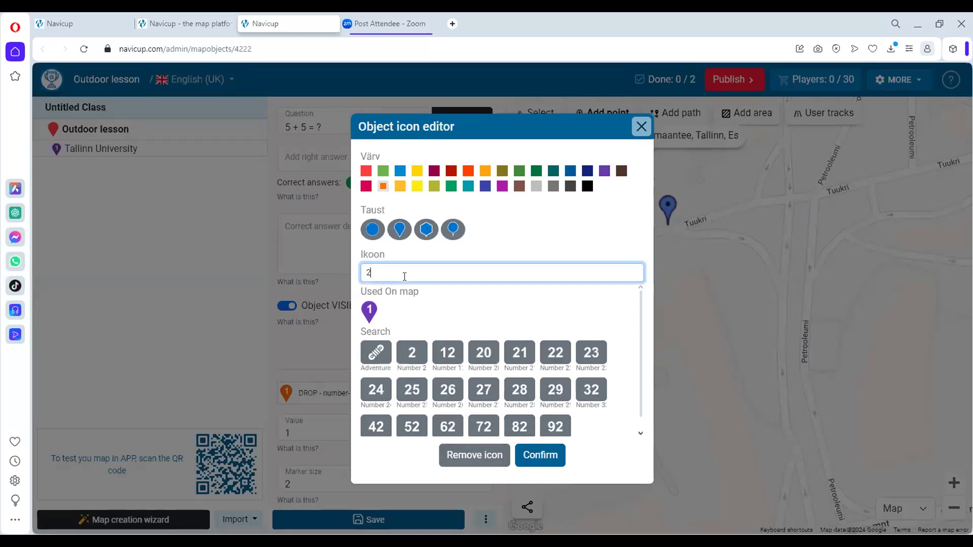
pyautogui.click(410, 355)
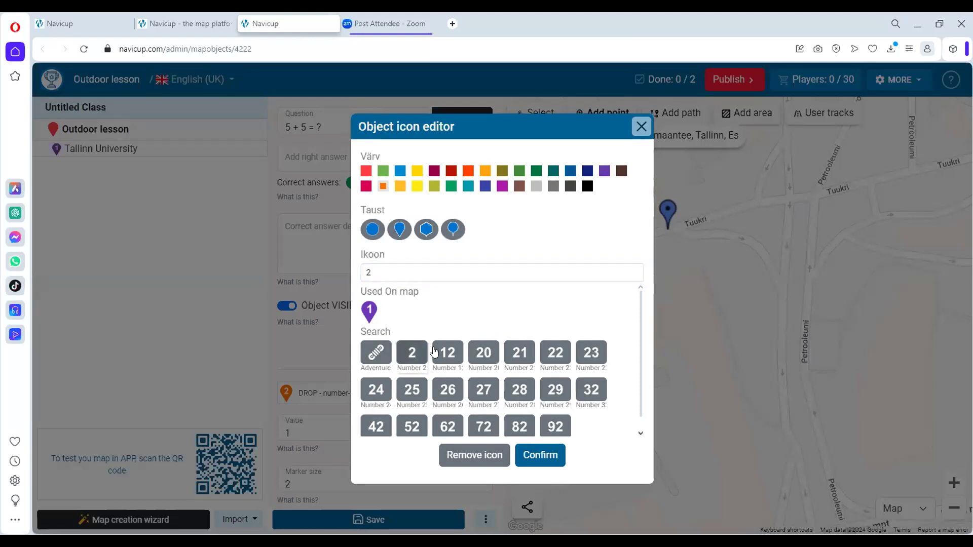
pyautogui.click(541, 453)
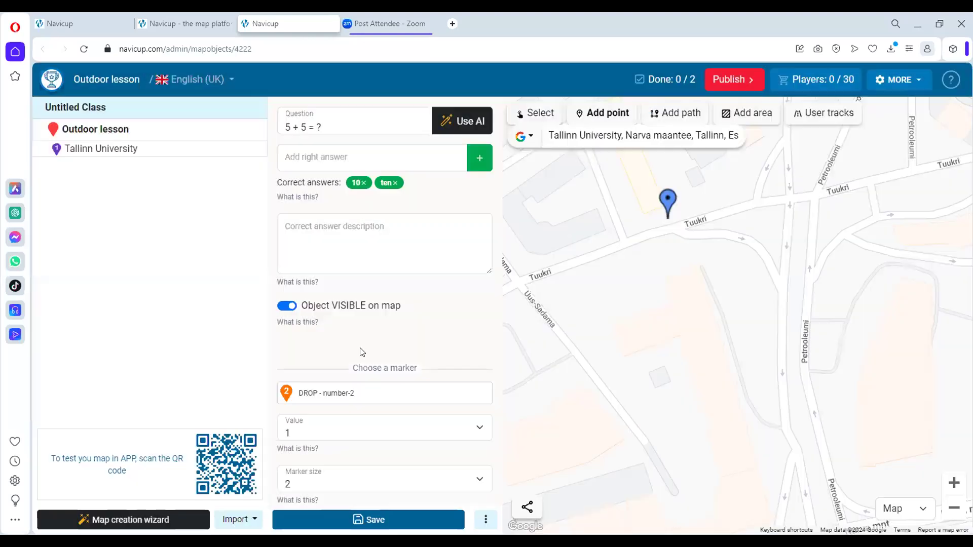
pyautogui.click(373, 517)
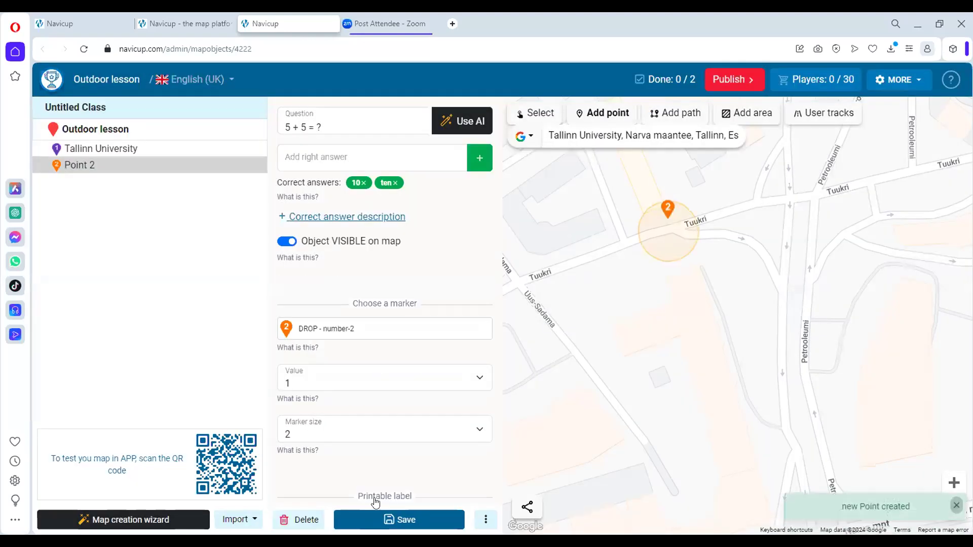
# Step: Rename the Tallinn University object as "Point 1" and save it
pyautogui.scroll(-2, 647, 294)
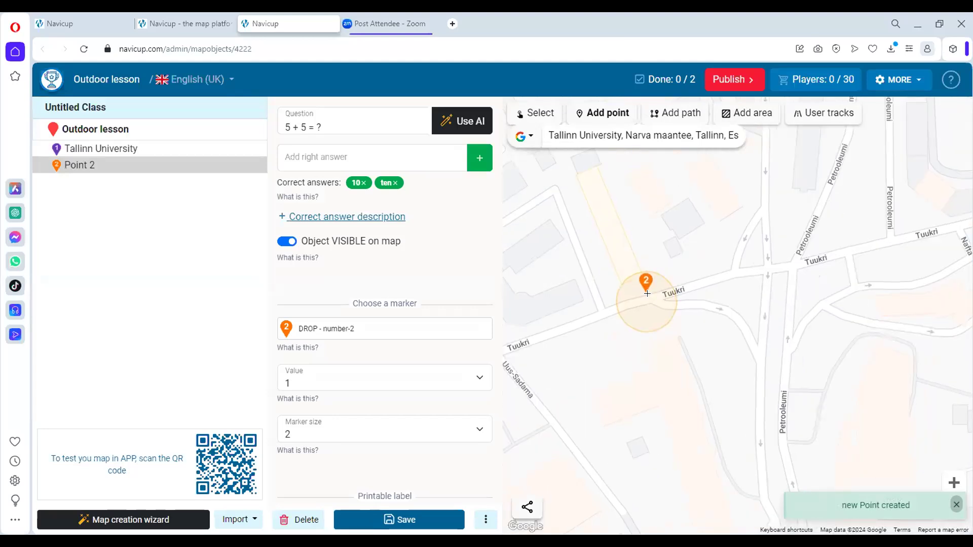
pyautogui.click(145, 148)
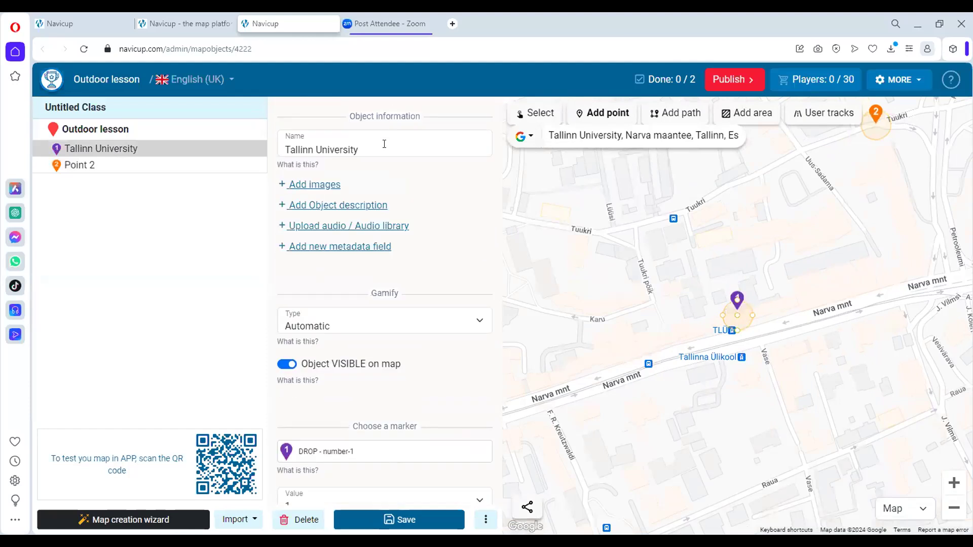
pyautogui.press('BackSpace')
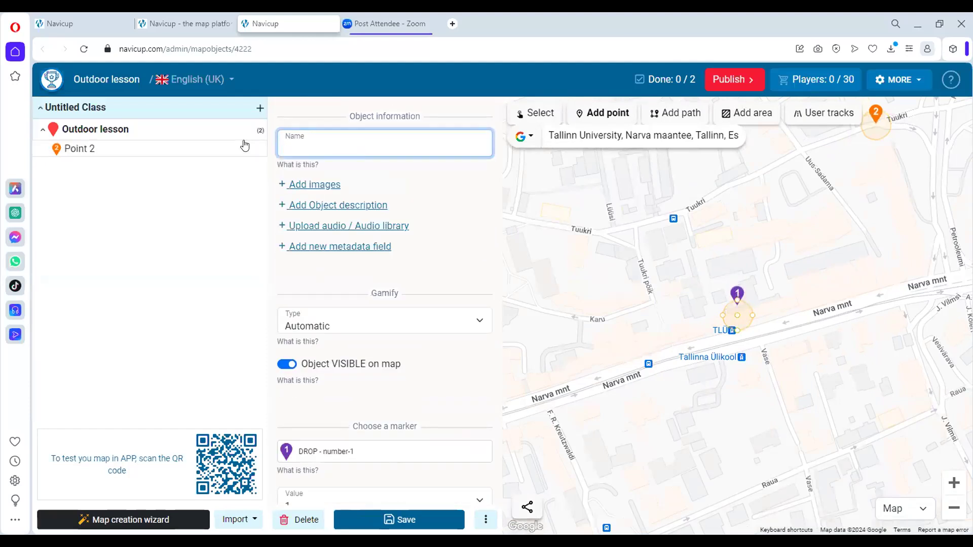
pyautogui.write('Poun')
pyautogui.press('BackSpace')
pyautogui.press('BackSpace')
pyautogui.write('int 1')
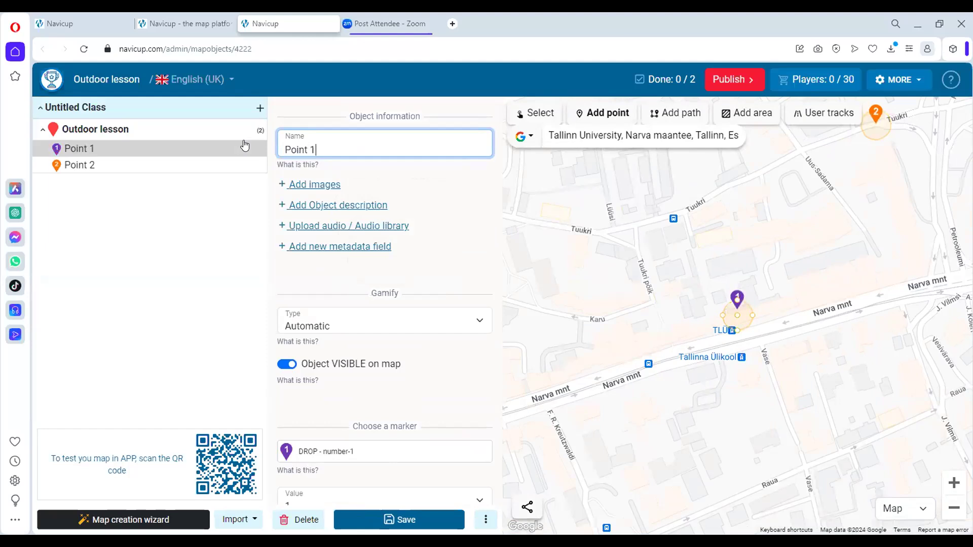
pyautogui.click(401, 520)
# Step: Place a new point on Tuukri street, west of its junction with Uus-Sadama, and name it "Point 3"
pyautogui.moveTo(684, 357); pyautogui.dragTo(650, 356)
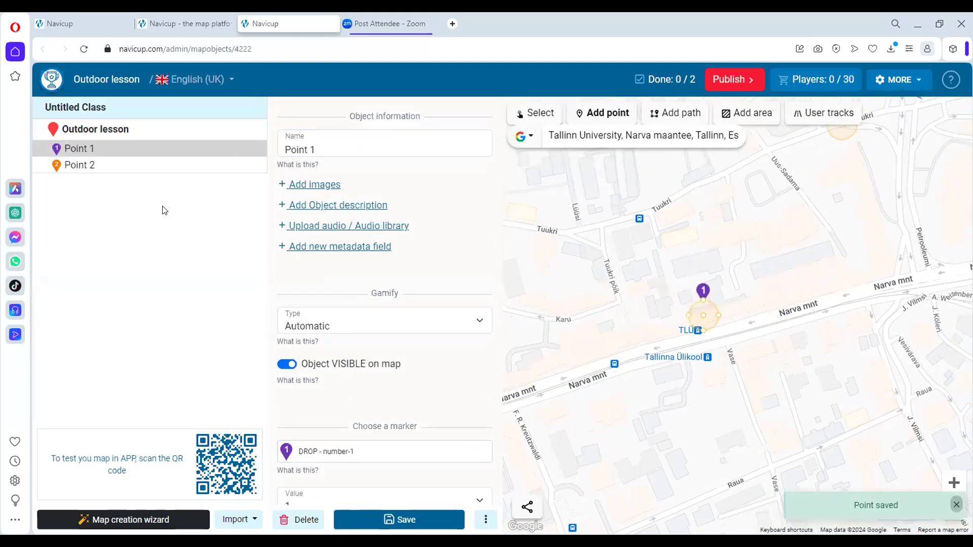
pyautogui.scroll(-2, 763, 235)
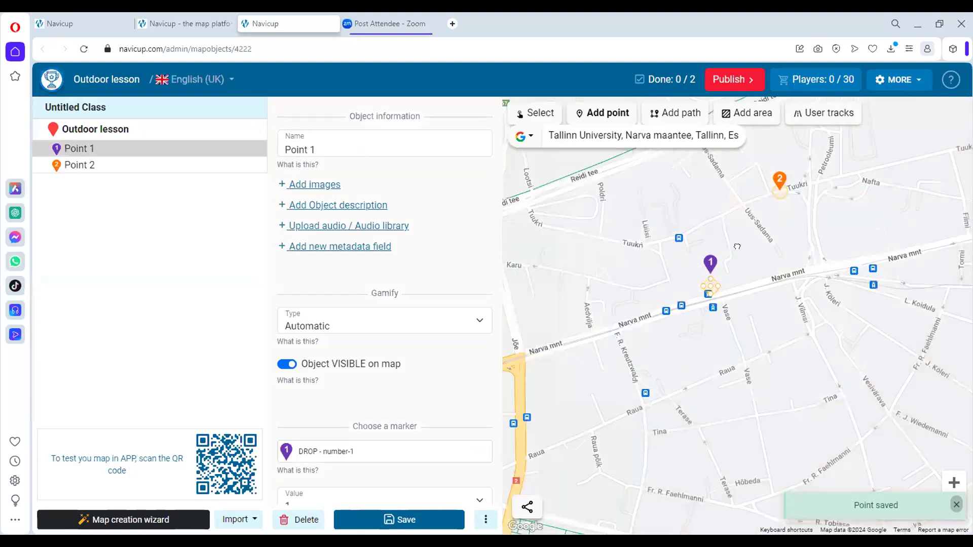
pyautogui.moveTo(799, 188); pyautogui.dragTo(736, 241)
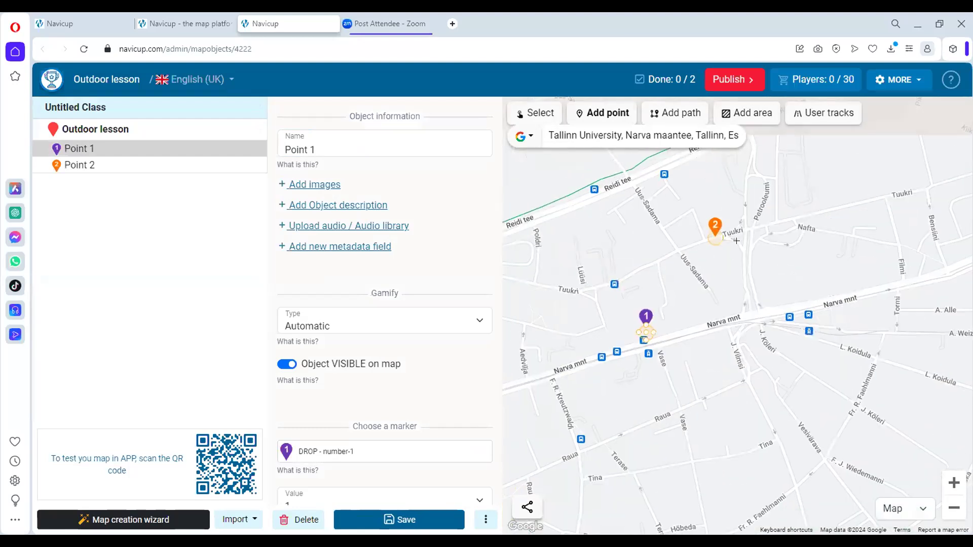
pyautogui.click(121, 167)
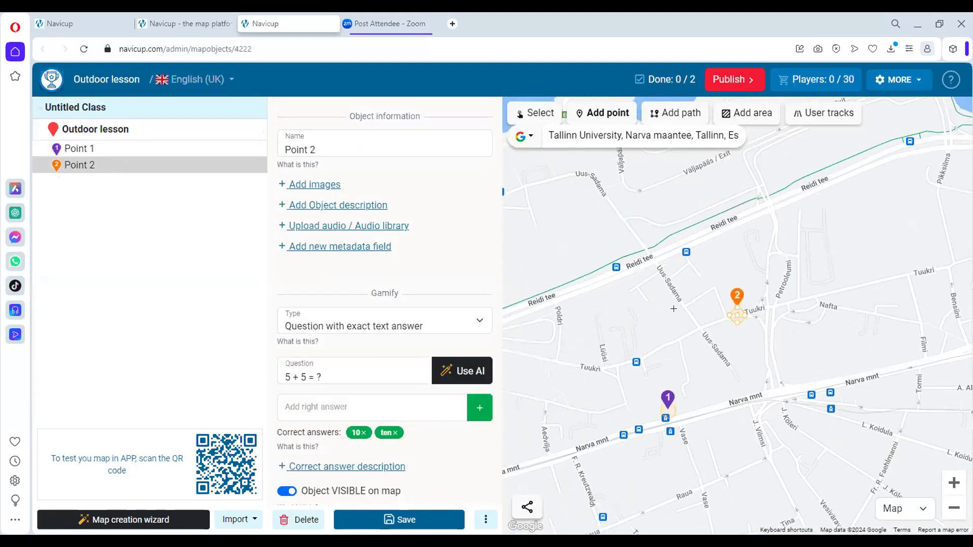
pyautogui.scroll(3, 673, 309)
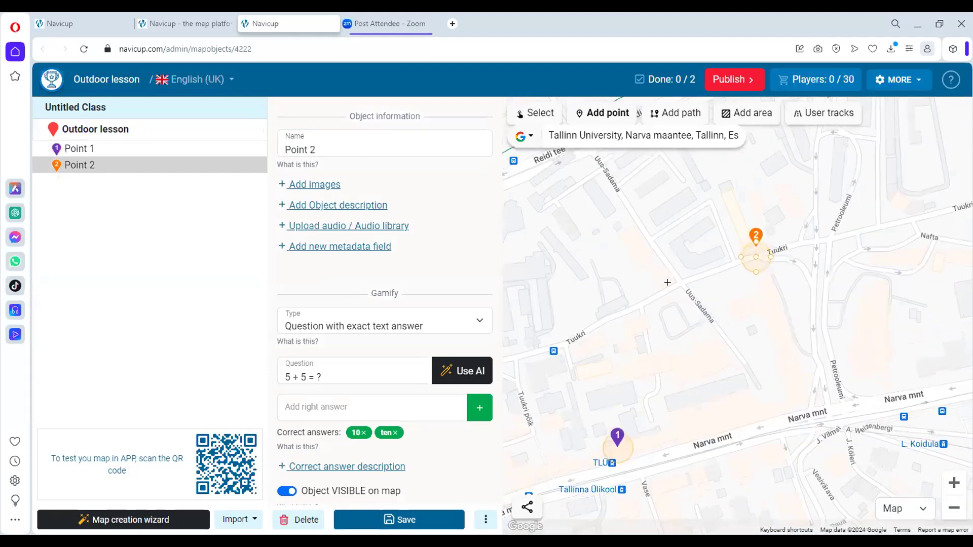
pyautogui.click(609, 313)
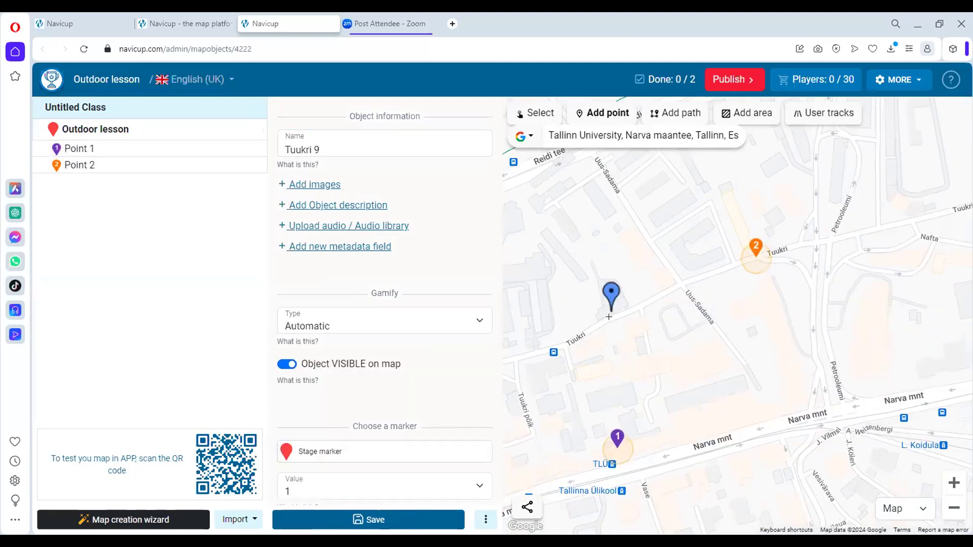
pyautogui.write('Poin')
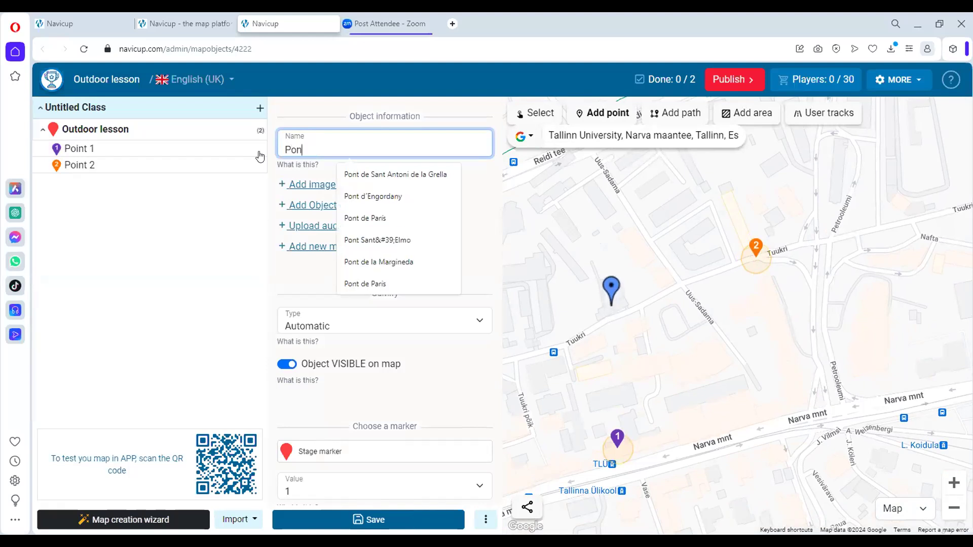
pyautogui.write('t 3')
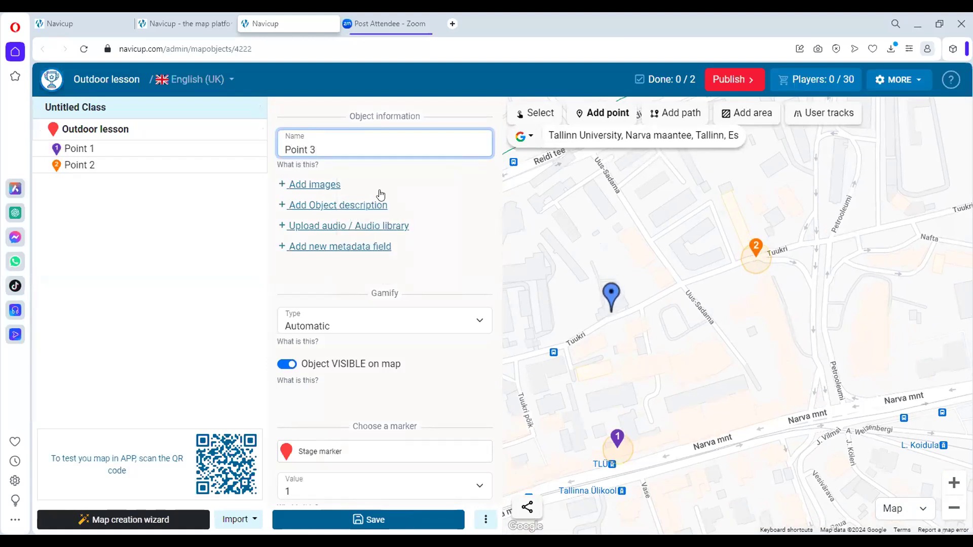
# Step: Set the gamify type of Point 3 to "Multiple choice question"
pyautogui.scroll(-1, 373, 259)
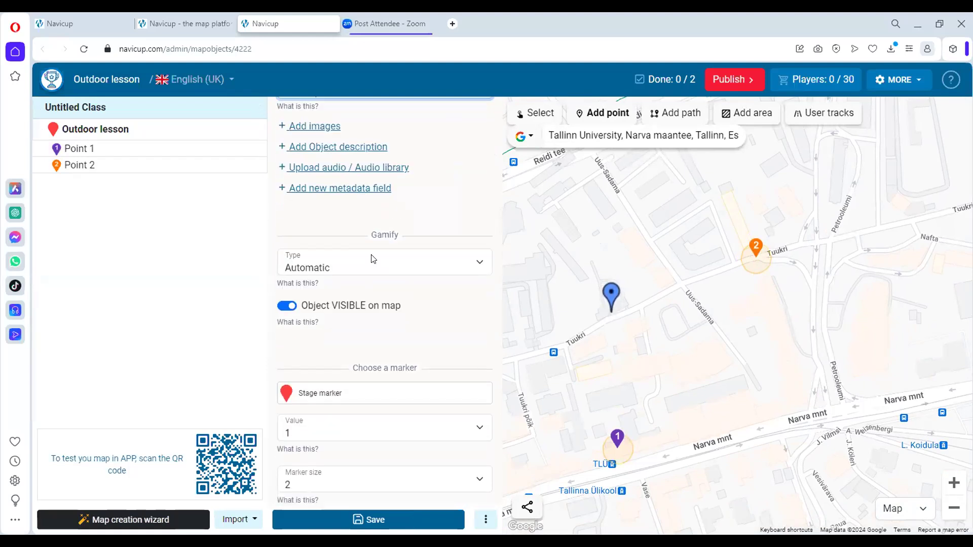
pyautogui.click(378, 273)
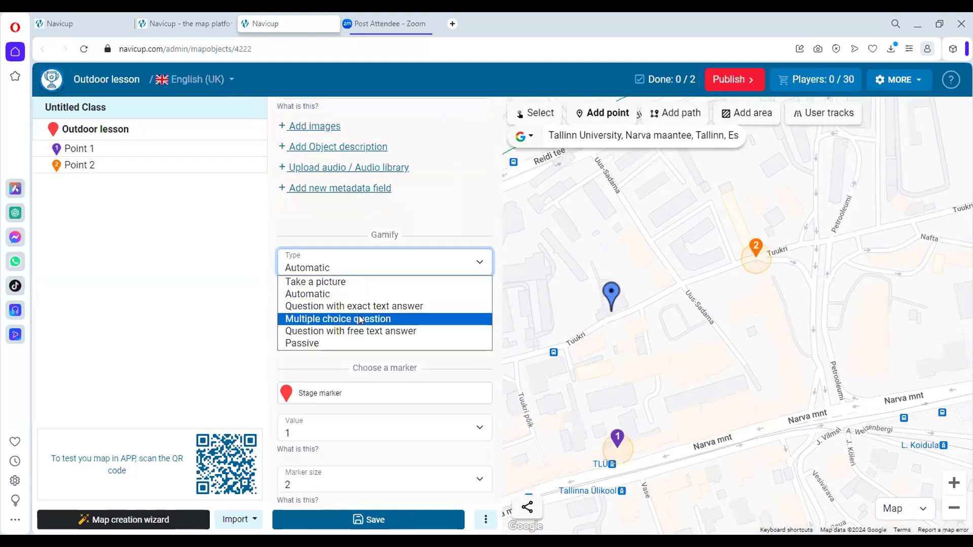
pyautogui.click(359, 319)
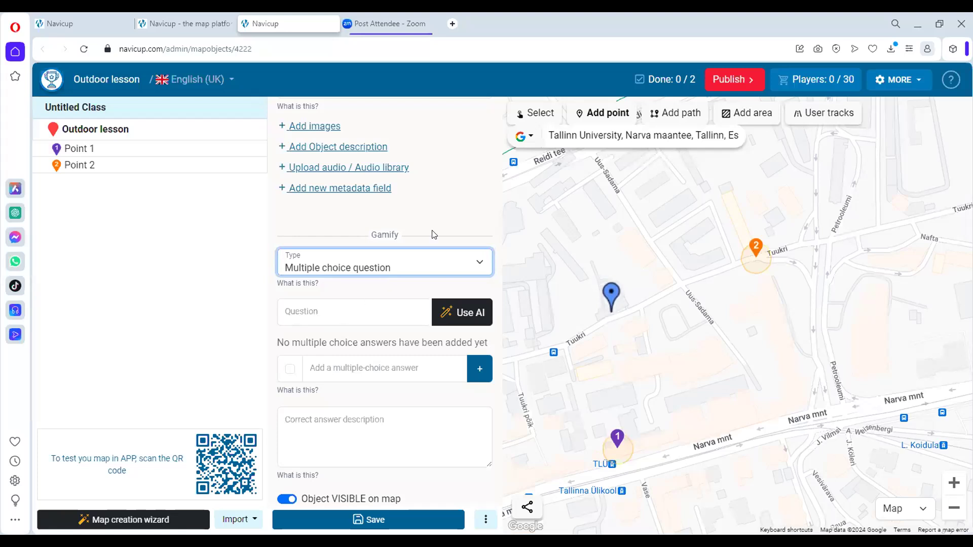
pyautogui.scroll(2, 430, 232)
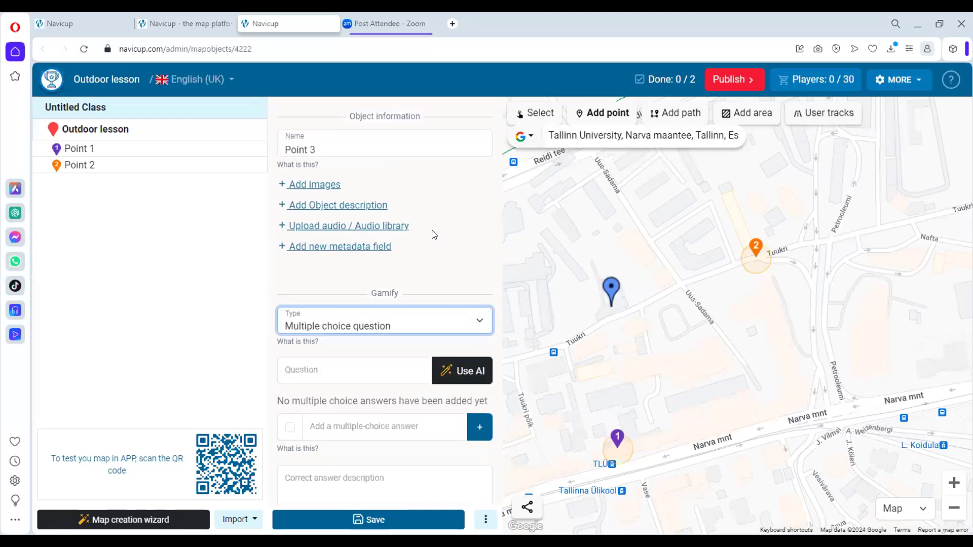
# Step: Add the lion.jpg image to Point 3 and enter the question "What animal is this?"
pyautogui.click(327, 187)
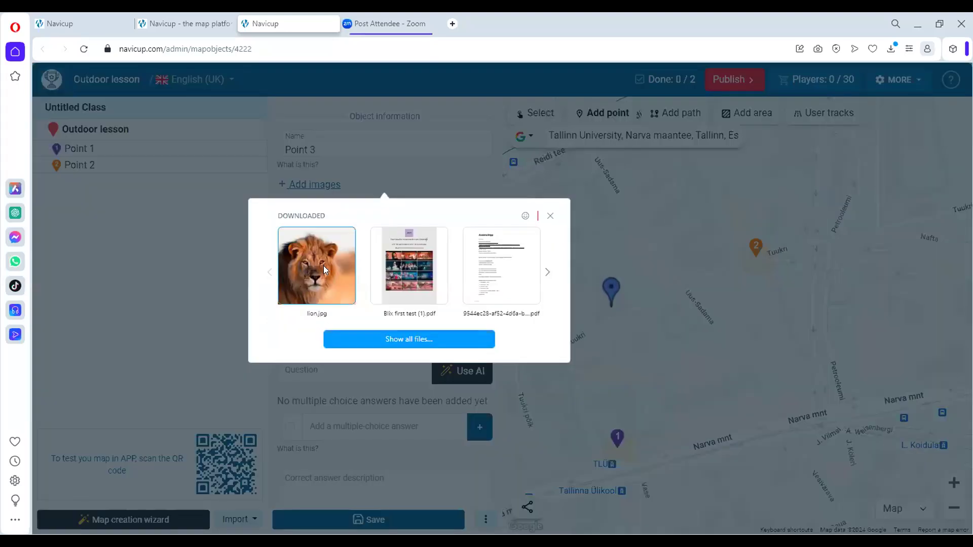
pyautogui.click(324, 266)
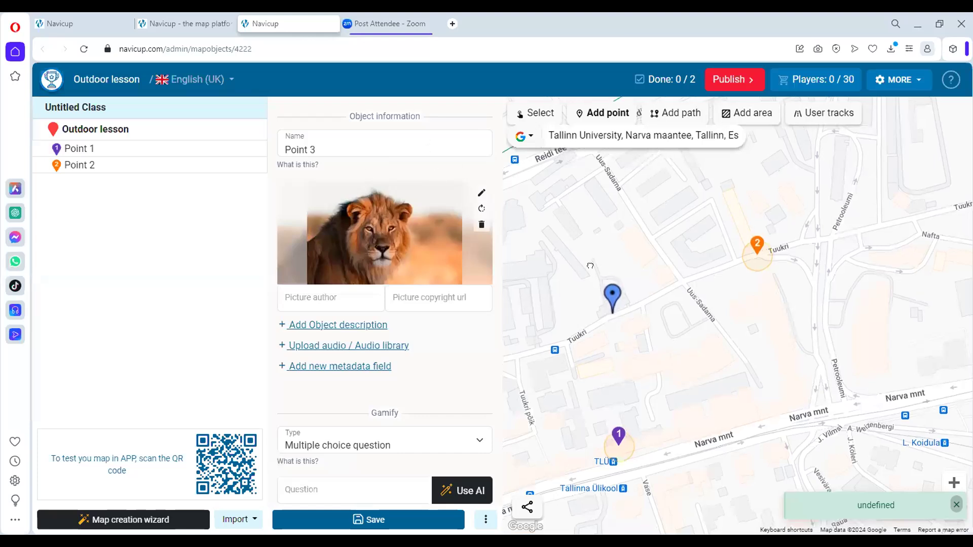
pyautogui.scroll(-4, 355, 297)
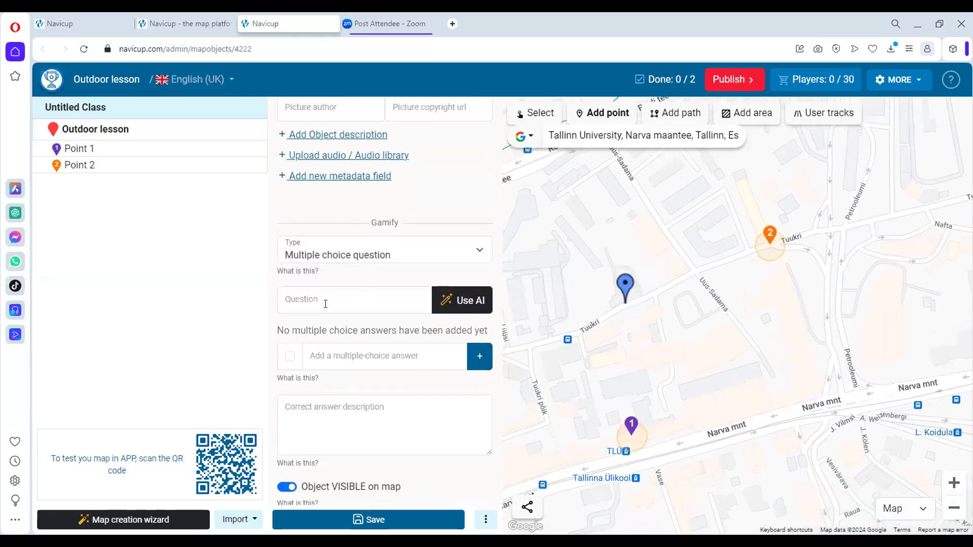
pyautogui.click(349, 302)
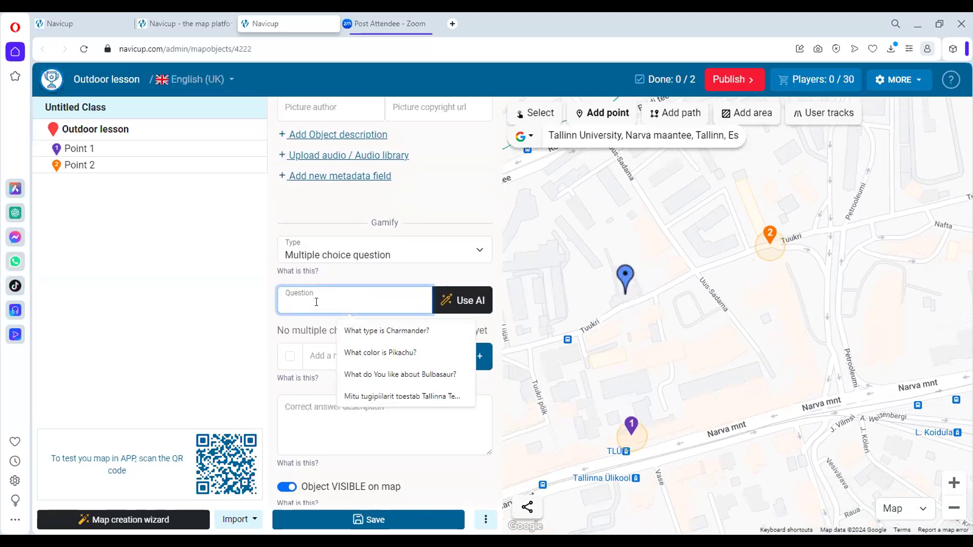
pyautogui.write('What animal is this?')
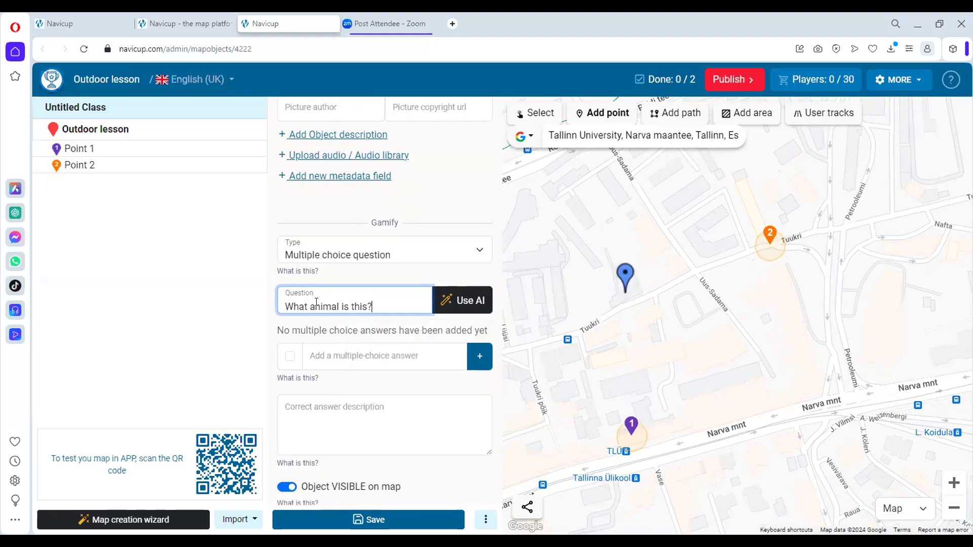
pyautogui.scroll(4, 409, 241)
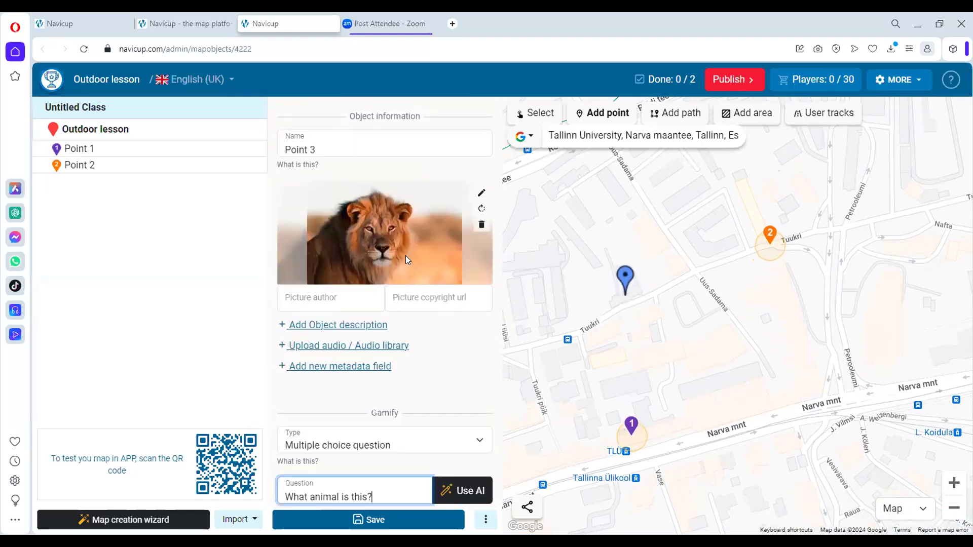
pyautogui.scroll(-4, 390, 241)
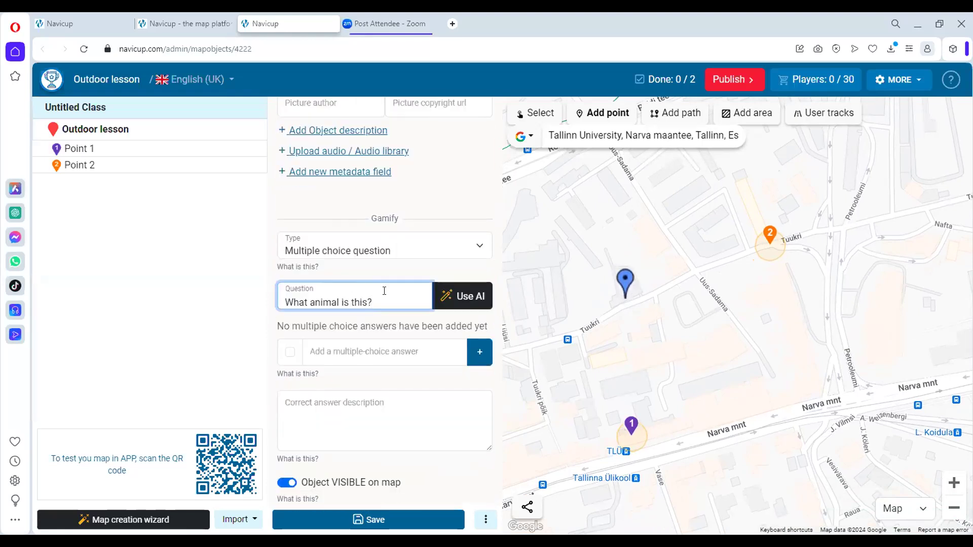
# Step: Add the multiple-choice answers Zebra, Lion, Tiger and Horse to the question of Point 3
pyautogui.click(390, 357)
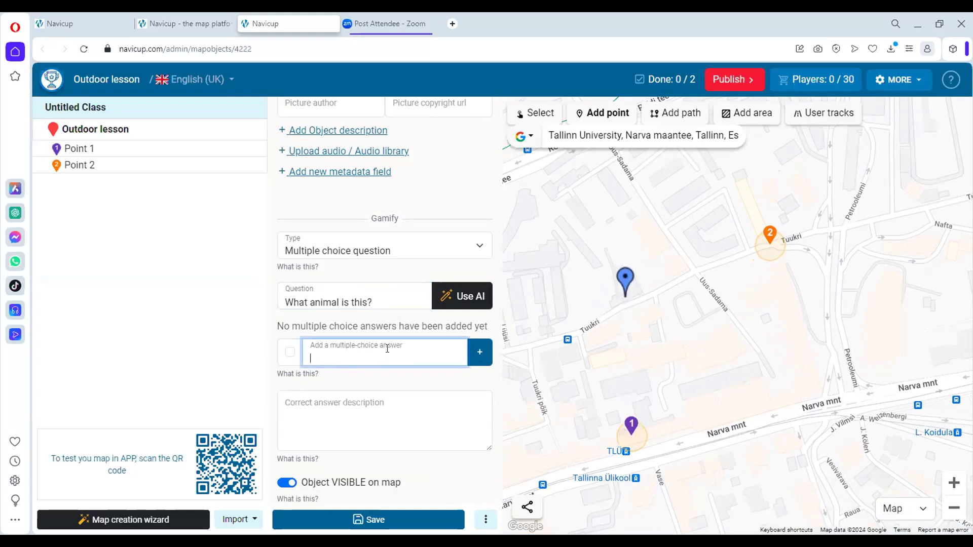
pyautogui.write('Zebra')
pyautogui.press('Return')
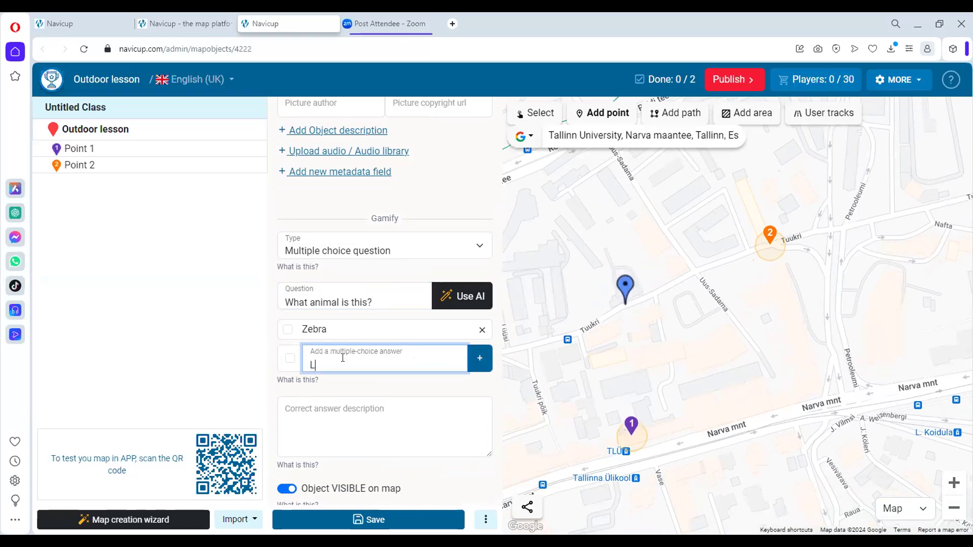
pyautogui.write('Lion')
pyautogui.click(477, 358)
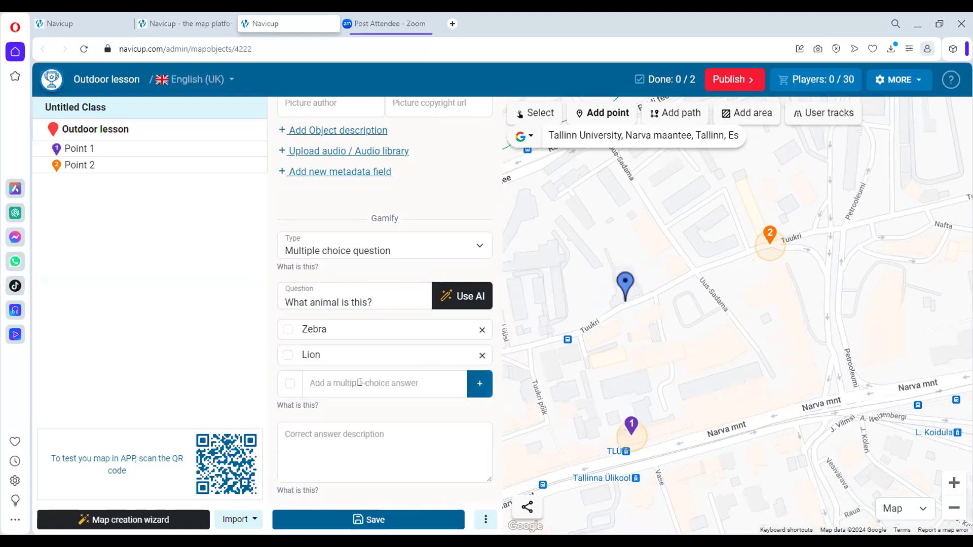
pyautogui.write('Tiger')
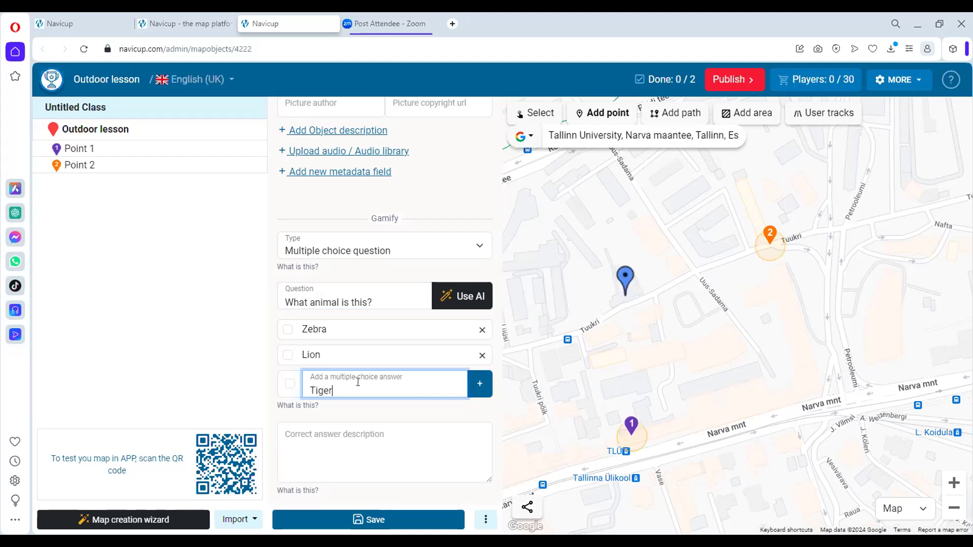
pyautogui.click(474, 387)
pyautogui.write('Horse')
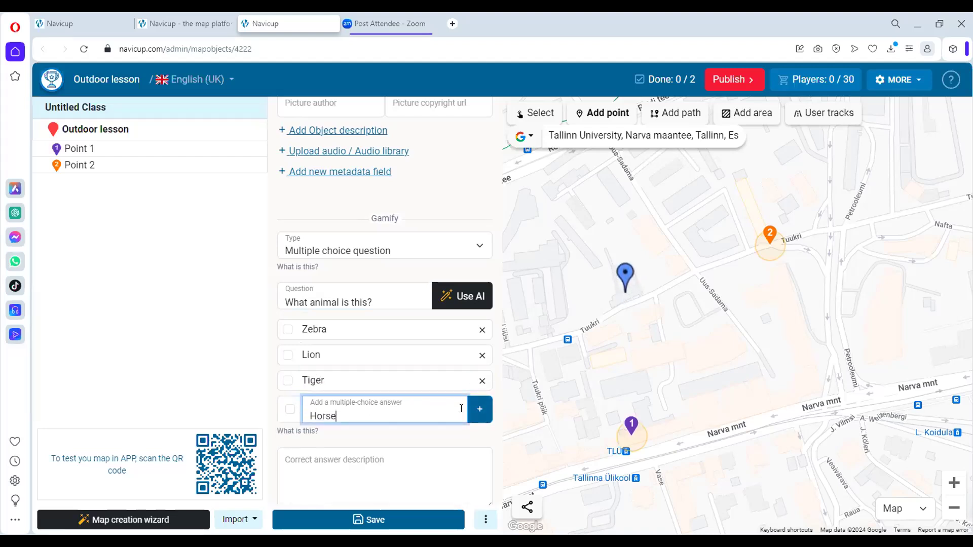
pyautogui.click(478, 409)
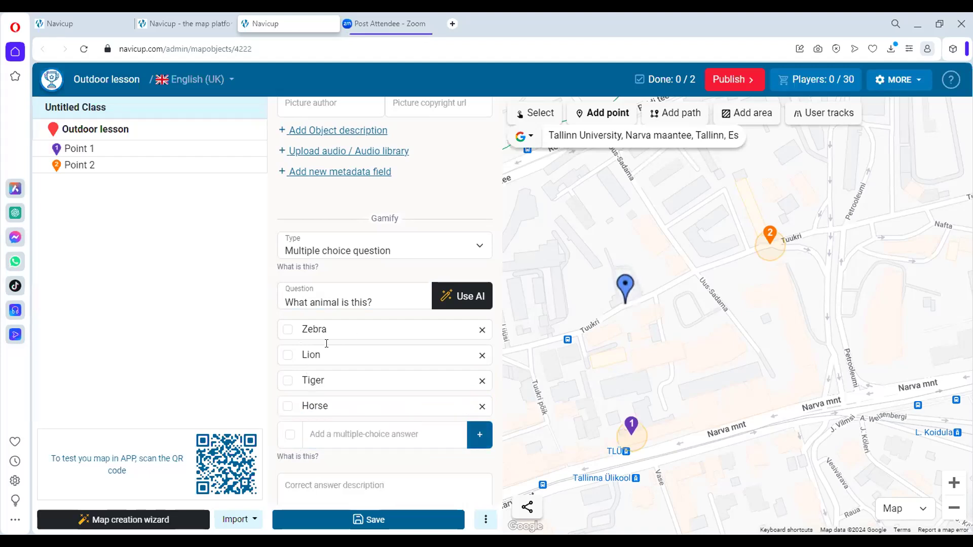
# Step: Mark Lion as the correct answer to the animal question
pyautogui.scroll(4, 388, 334)
pyautogui.scroll(-3, 388, 336)
pyautogui.scroll(-1, 389, 335)
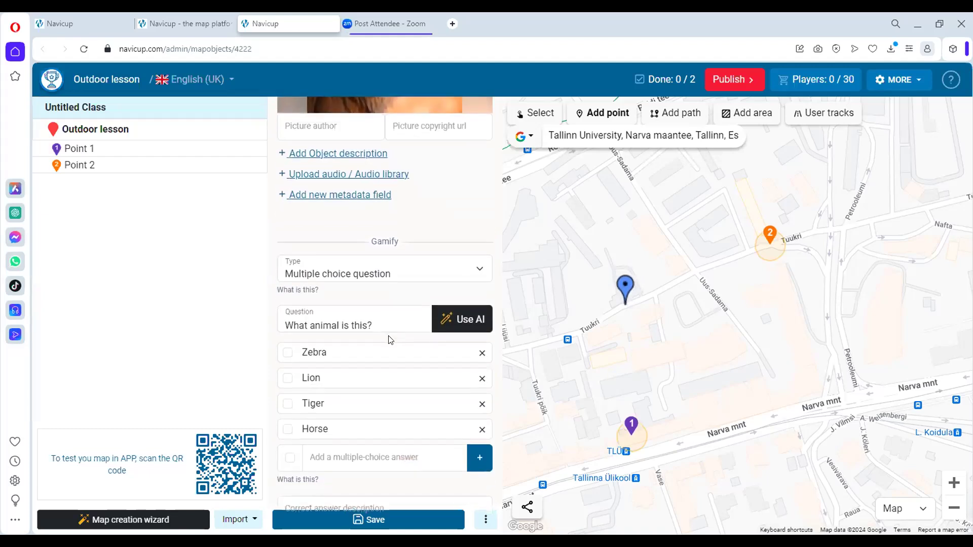
pyautogui.click(288, 356)
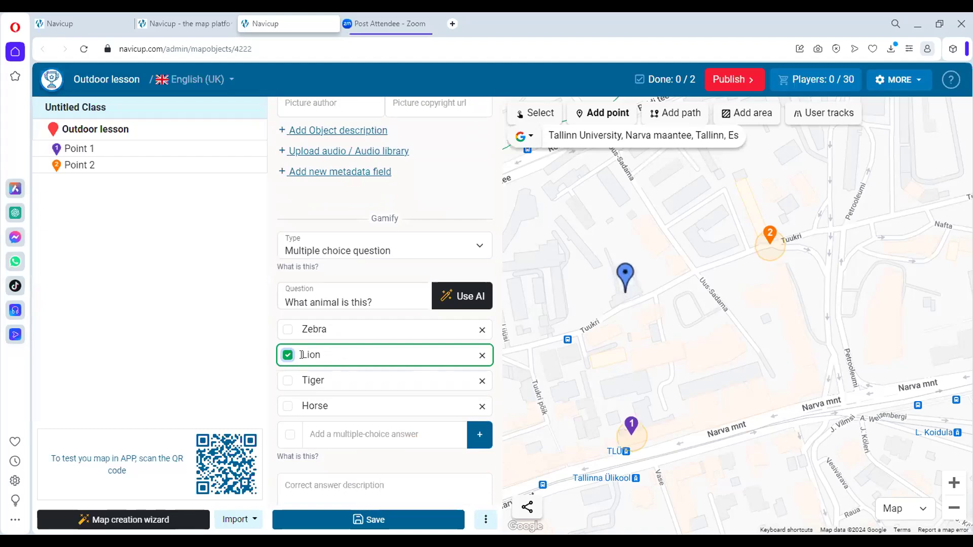
# Step: Give Point 3 a yellow drop marker with the Number 3 icon and save the point
pyautogui.scroll(-2, 355, 370)
pyautogui.scroll(-2, 362, 378)
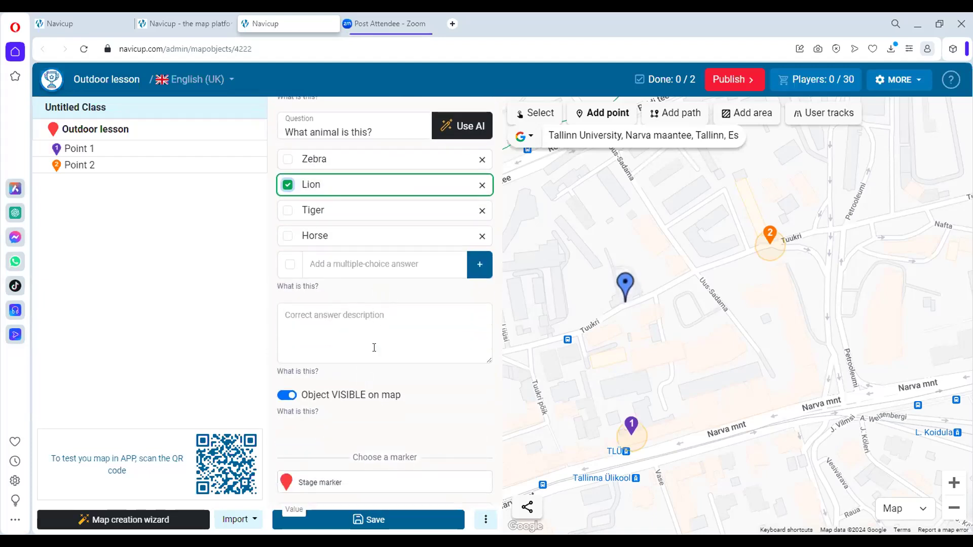
pyautogui.scroll(7, 397, 342)
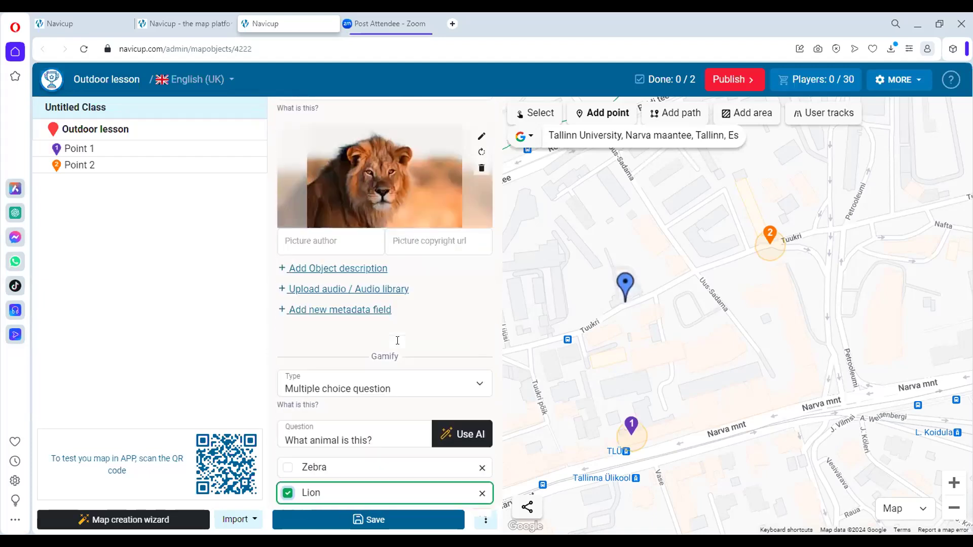
pyautogui.scroll(-9, 395, 365)
pyautogui.click(391, 393)
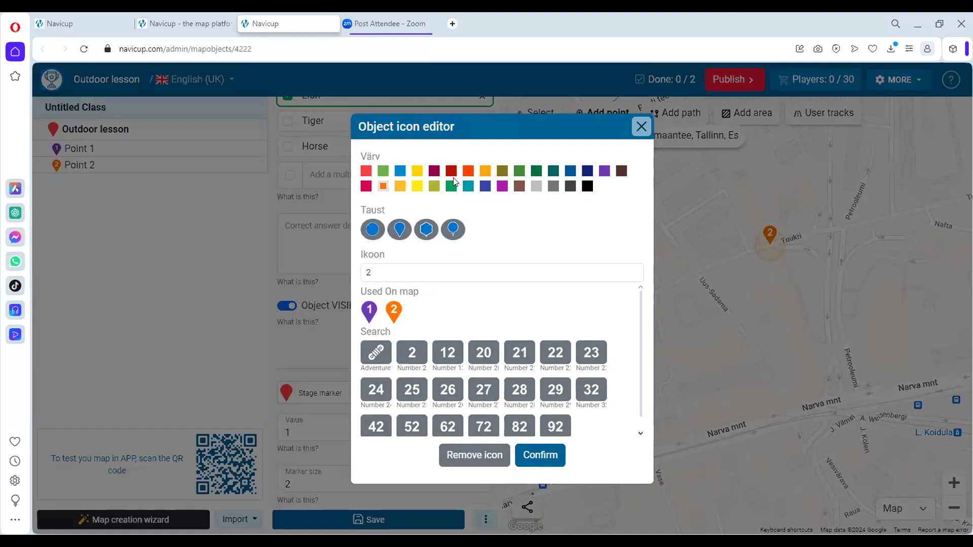
pyautogui.click(417, 190)
pyautogui.click(436, 271)
pyautogui.press('BackSpace')
pyautogui.write('3')
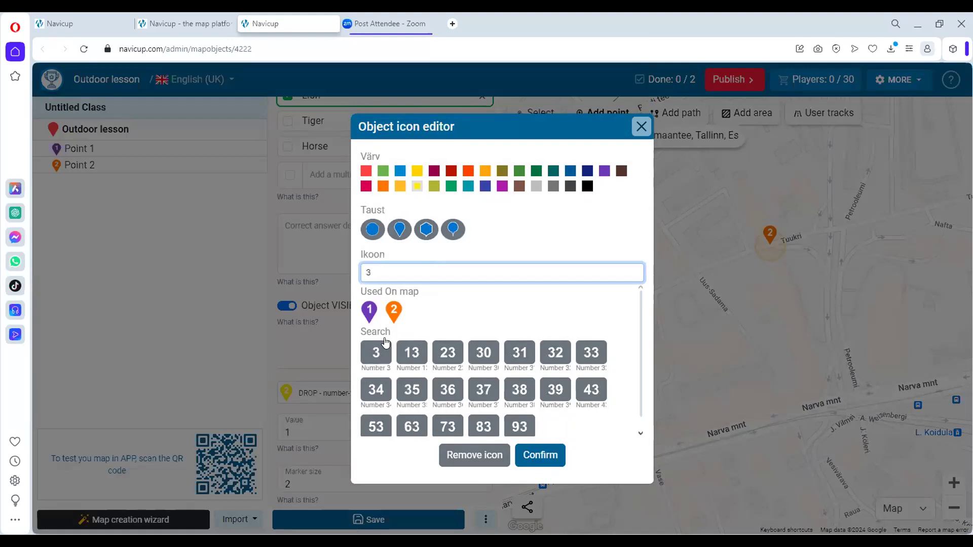
pyautogui.click(376, 353)
pyautogui.click(537, 455)
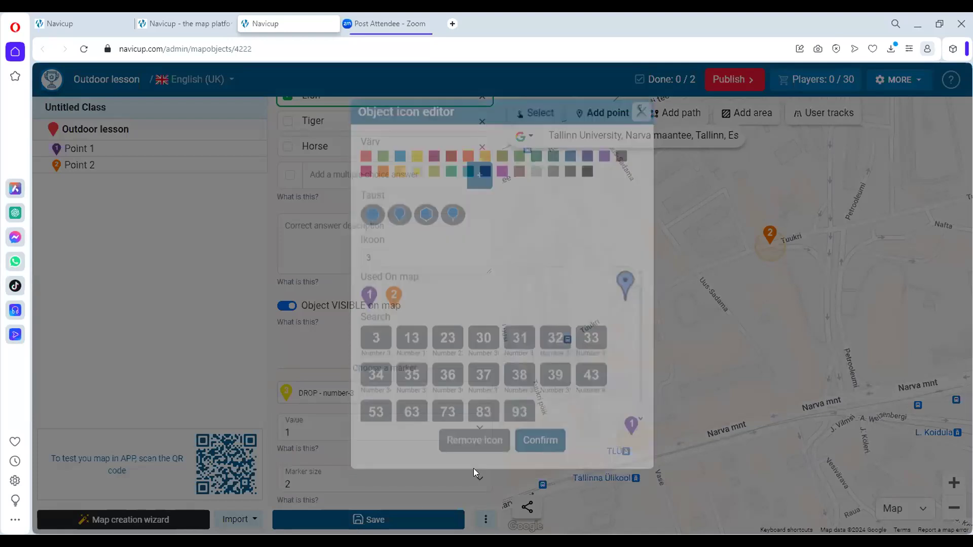
pyautogui.click(414, 516)
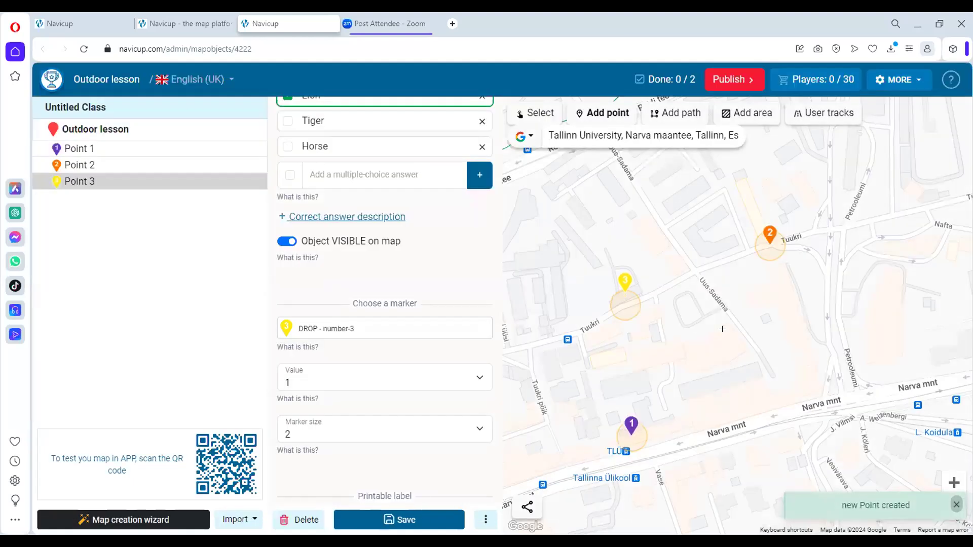
# Step: Place a new point at the western bend of Tuukri street, just south of Reidi tee, and name it "Point 4"
pyautogui.scroll(-1, 735, 321)
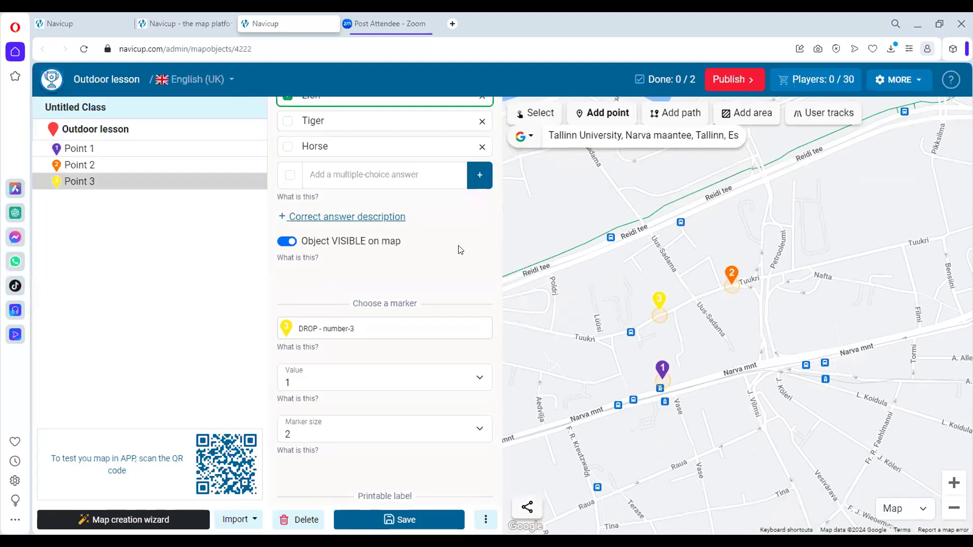
pyautogui.scroll(10, 458, 248)
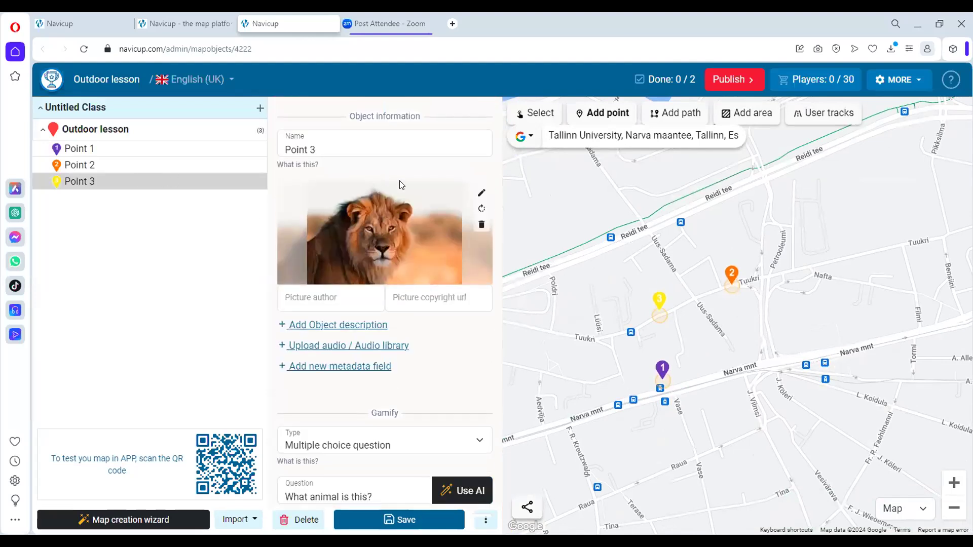
pyautogui.moveTo(578, 274); pyautogui.dragTo(639, 293)
pyautogui.scroll(3, 573, 270)
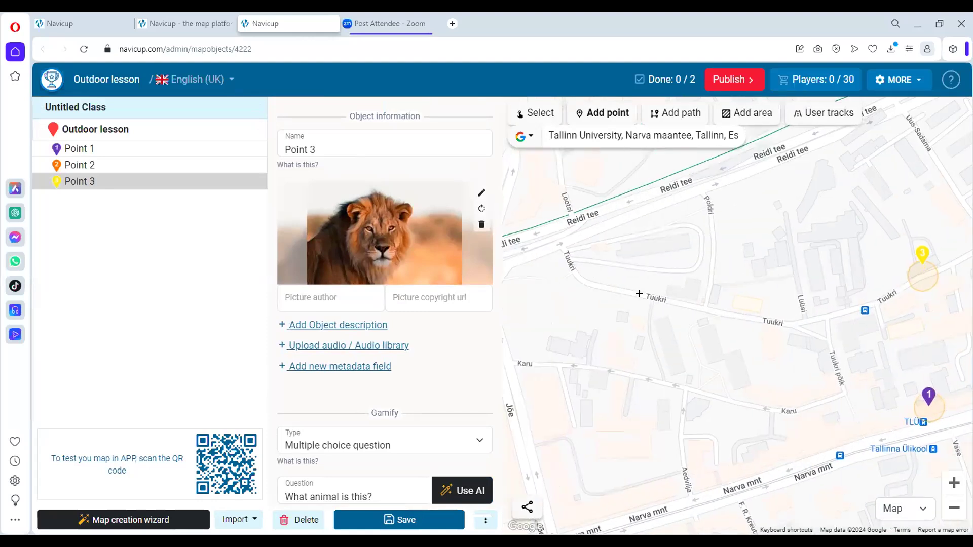
pyautogui.click(582, 282)
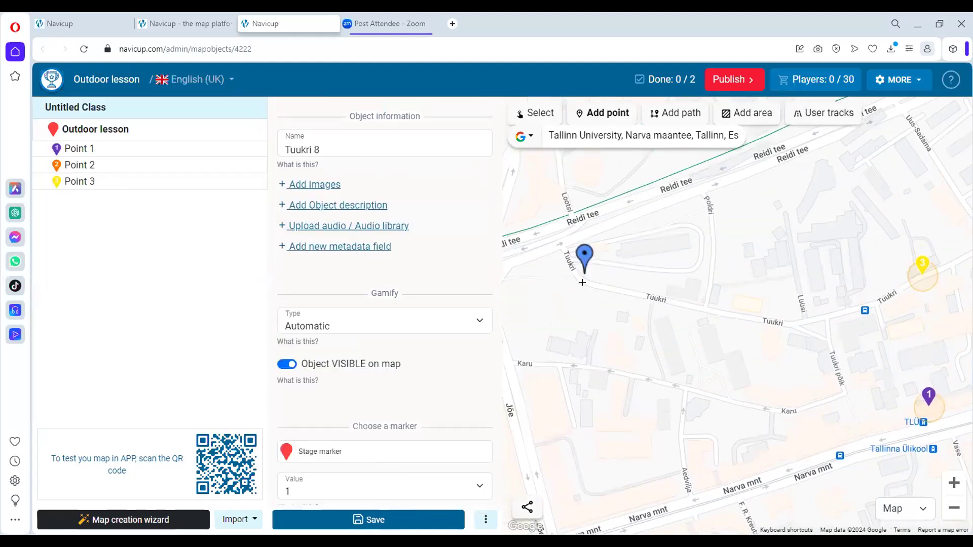
pyautogui.click(278, 144)
pyautogui.write('Pon')
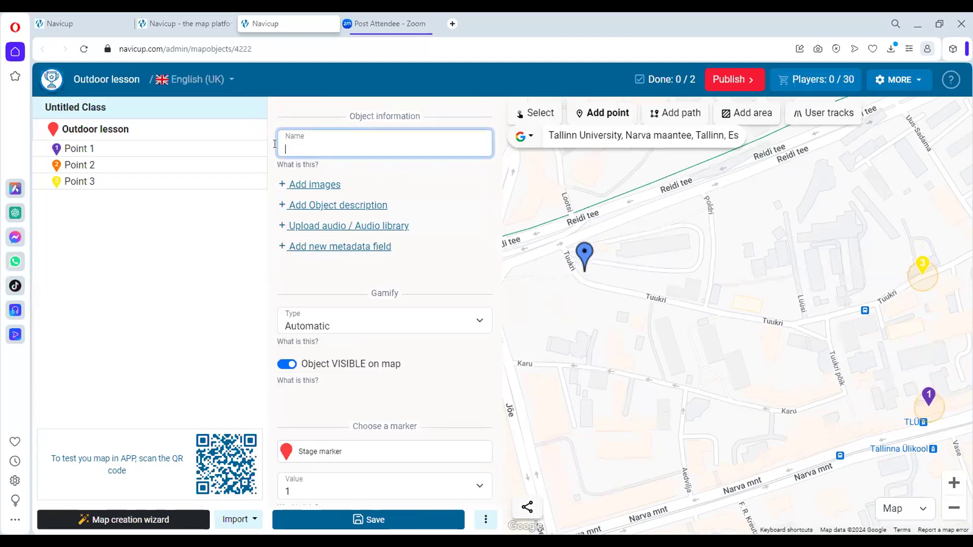
pyautogui.write('int 4')
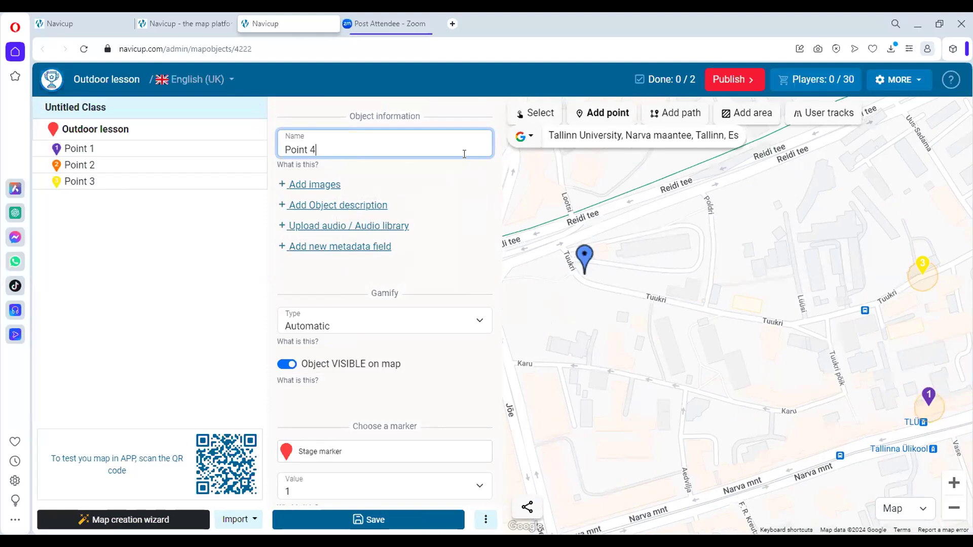
# Step: Set the gamify type of Point 4 to "Question with free text answer" and enter the question "What color is the sky?"
pyautogui.scroll(-1, 394, 272)
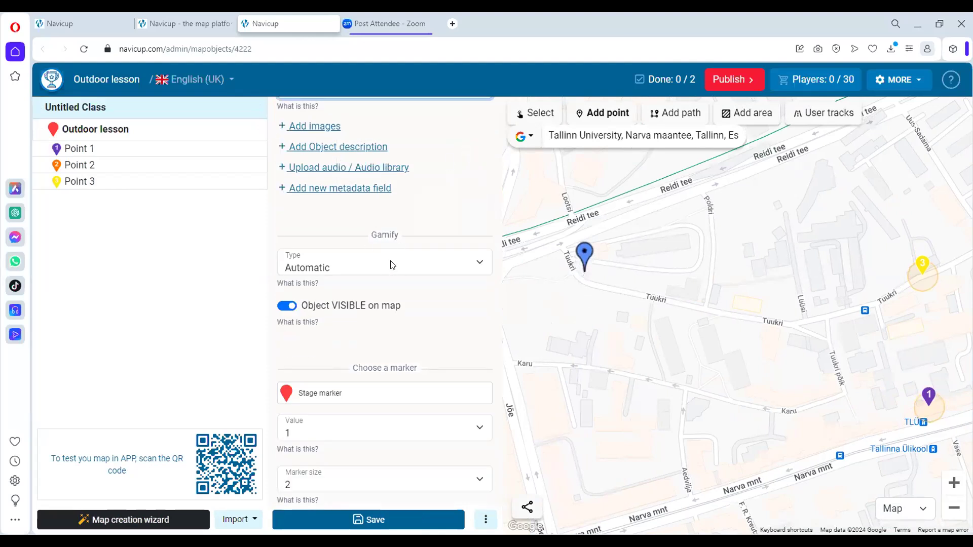
pyautogui.click(392, 264)
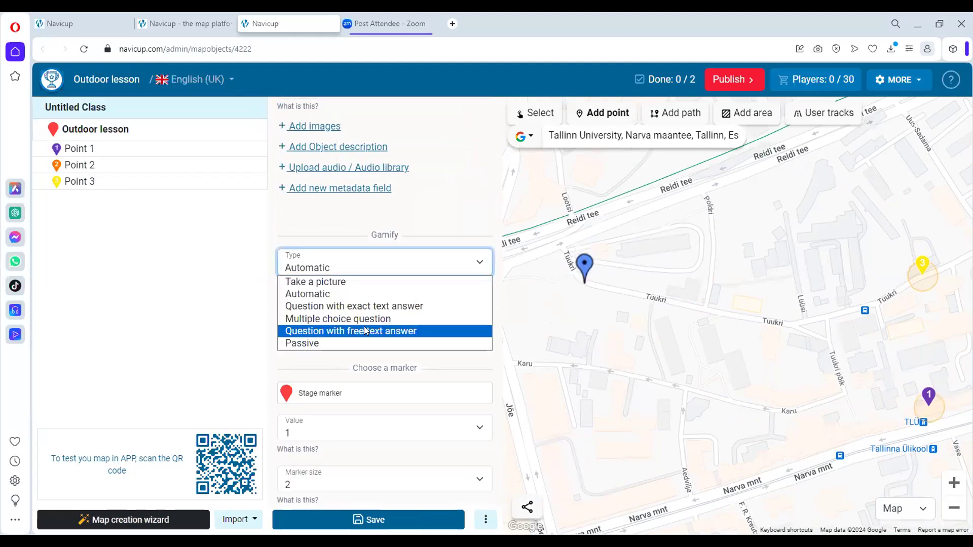
pyautogui.click(401, 332)
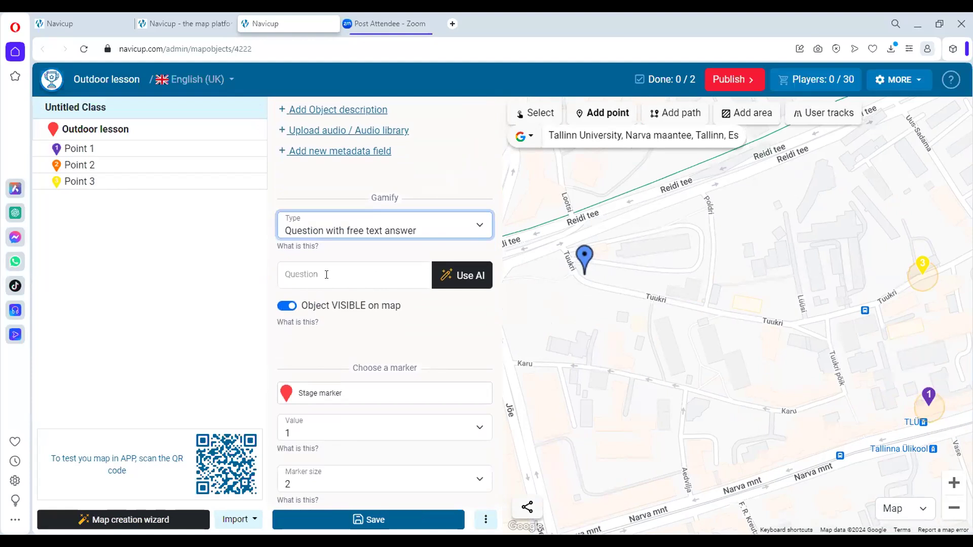
pyautogui.click(327, 275)
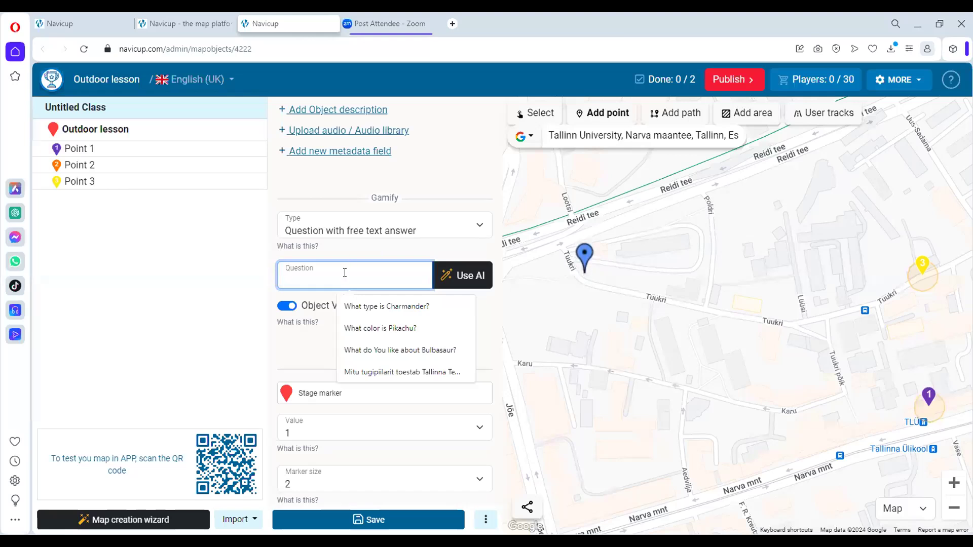
pyautogui.write('W')
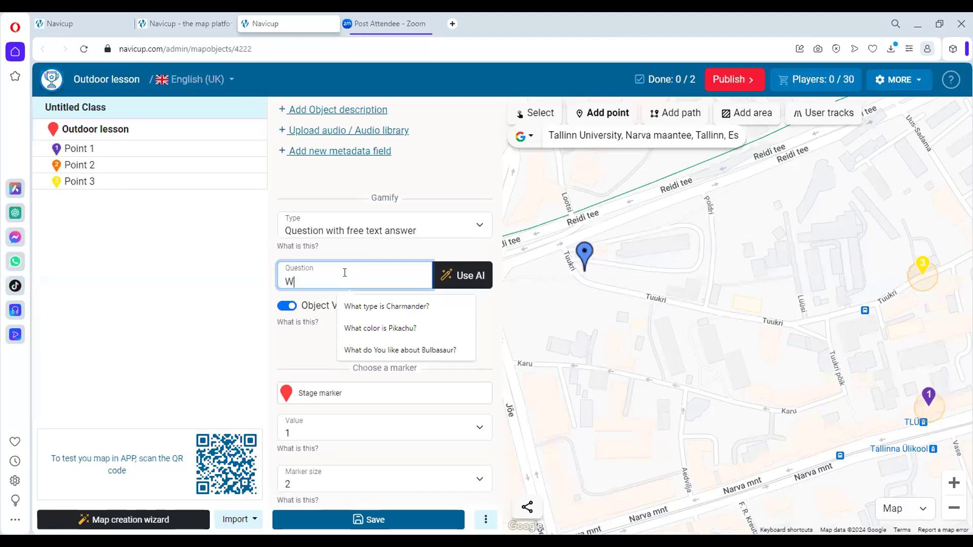
pyautogui.write('hat color is ')
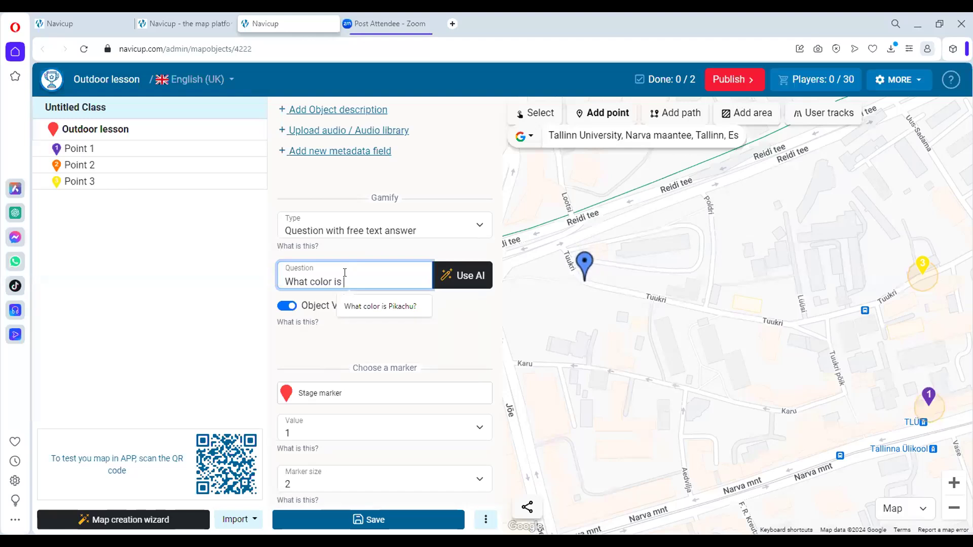
pyautogui.write('the sky?')
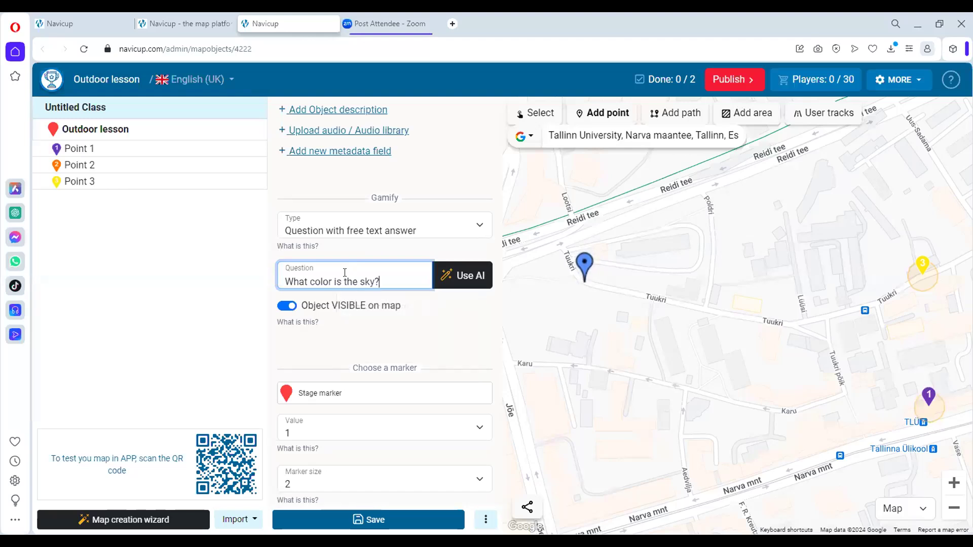
pyautogui.click(421, 249)
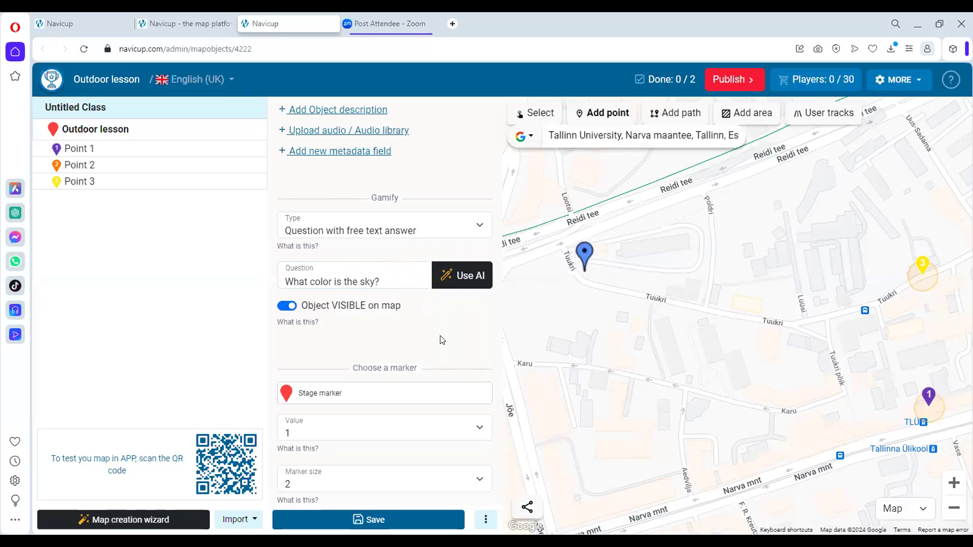
# Step: Give Point 4 a blue drop marker with the Number 4 icon and save the point
pyautogui.click(391, 399)
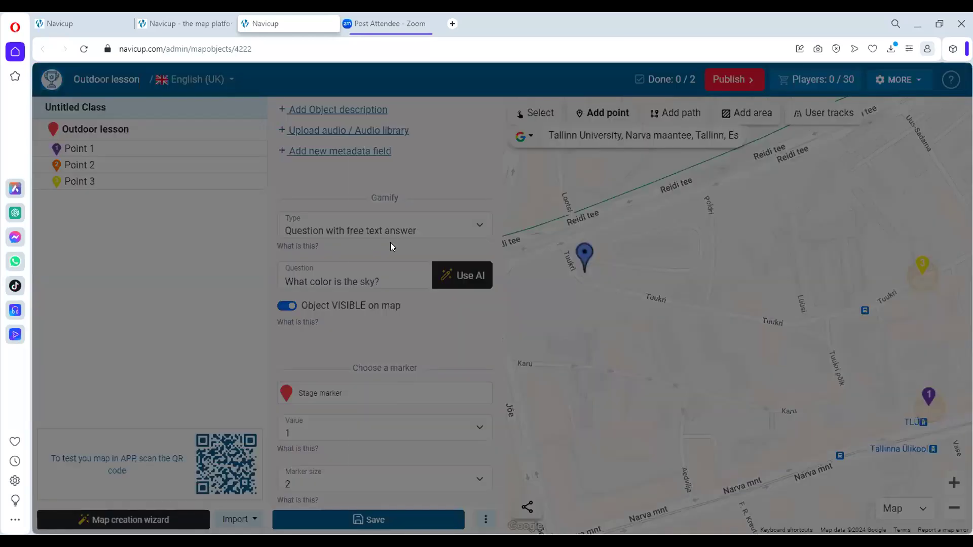
pyautogui.click(400, 171)
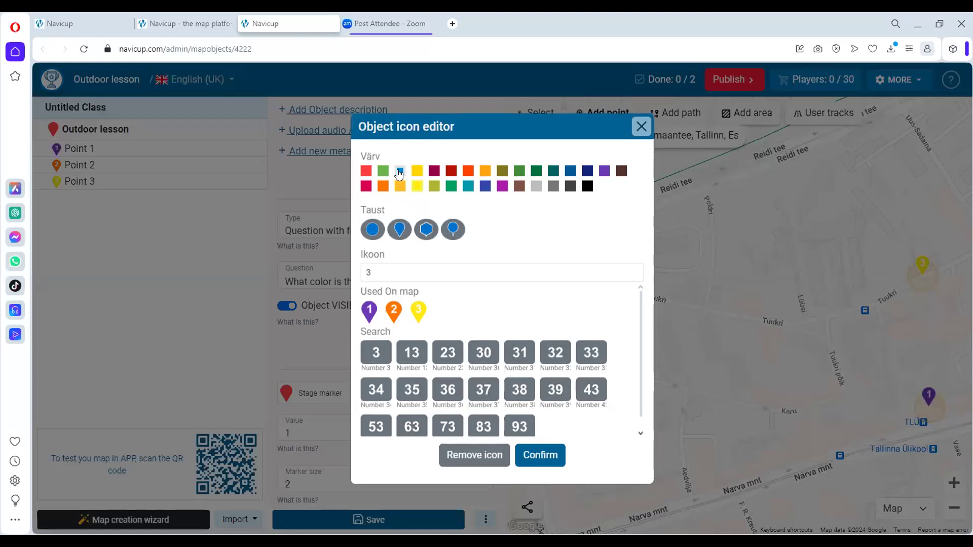
pyautogui.doubleClick(411, 271)
pyautogui.write('4')
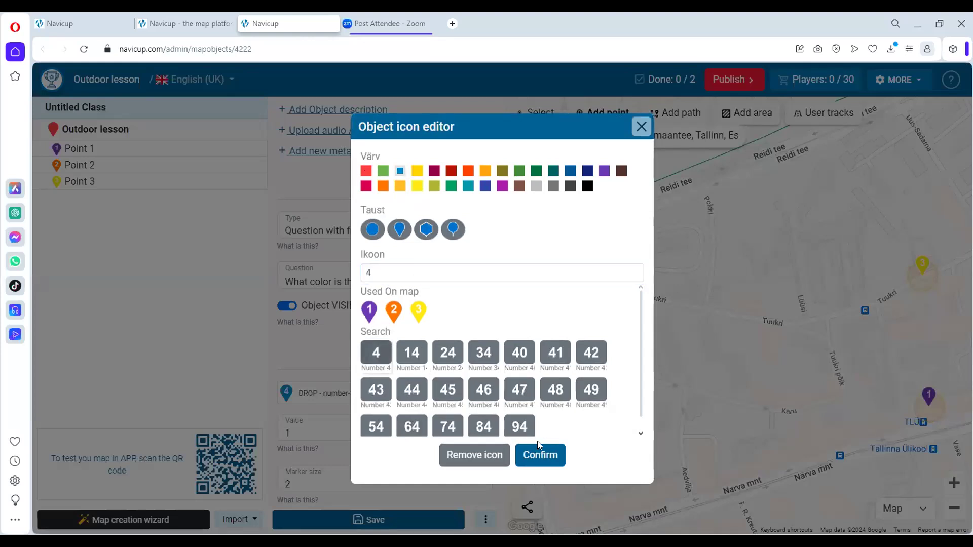
pyautogui.click(542, 455)
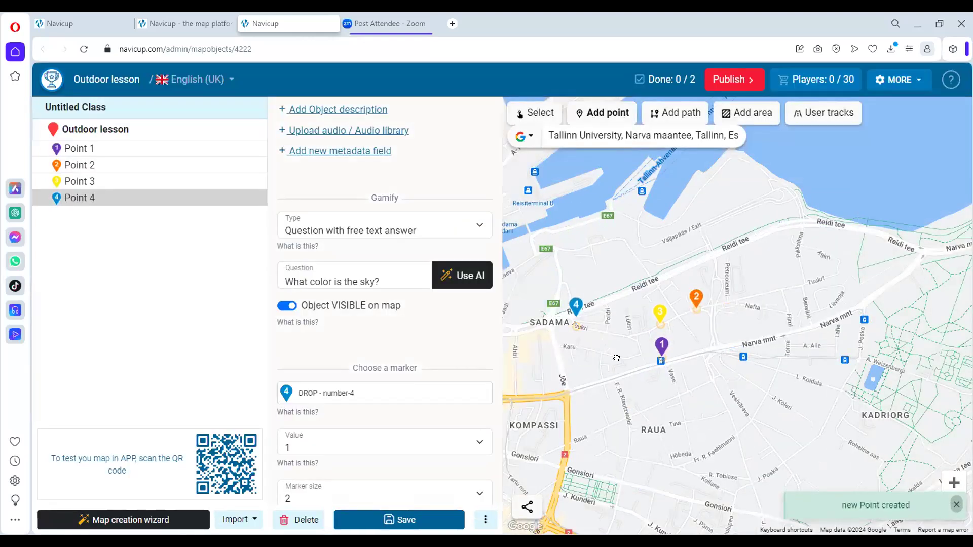
# Step: Place a new point on the main road between Poordi and Kuunari streets, southwest of the small marina basin
pyautogui.scroll(-1, 613, 356)
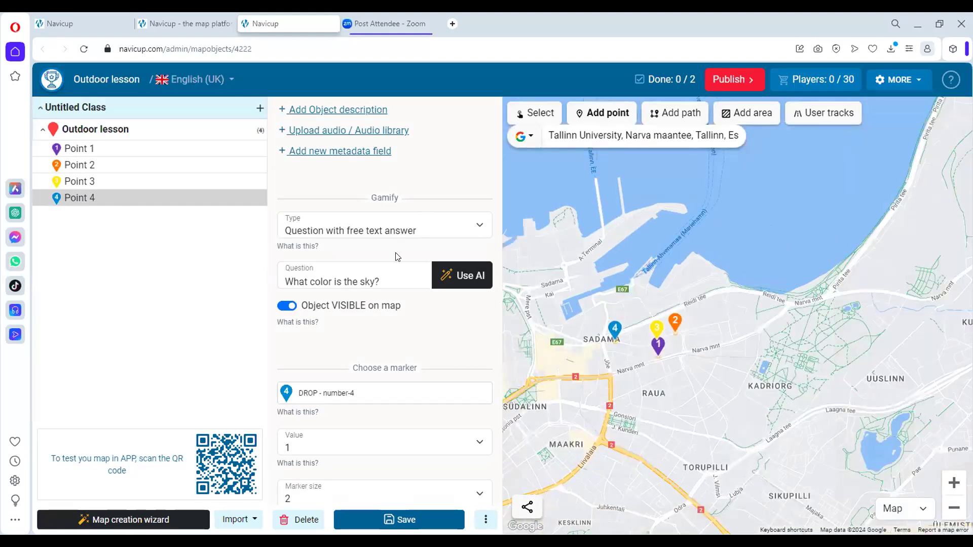
pyautogui.scroll(2, 553, 351)
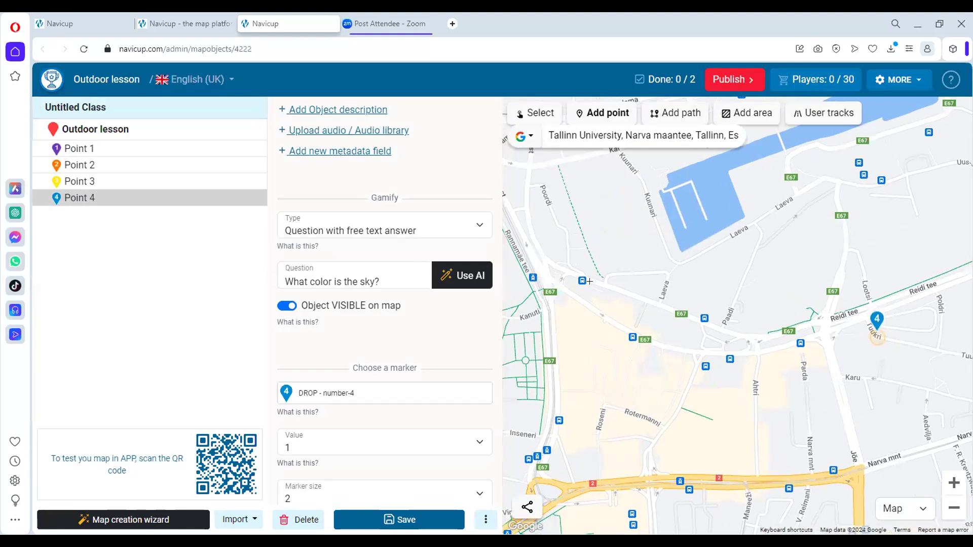
pyautogui.click(586, 281)
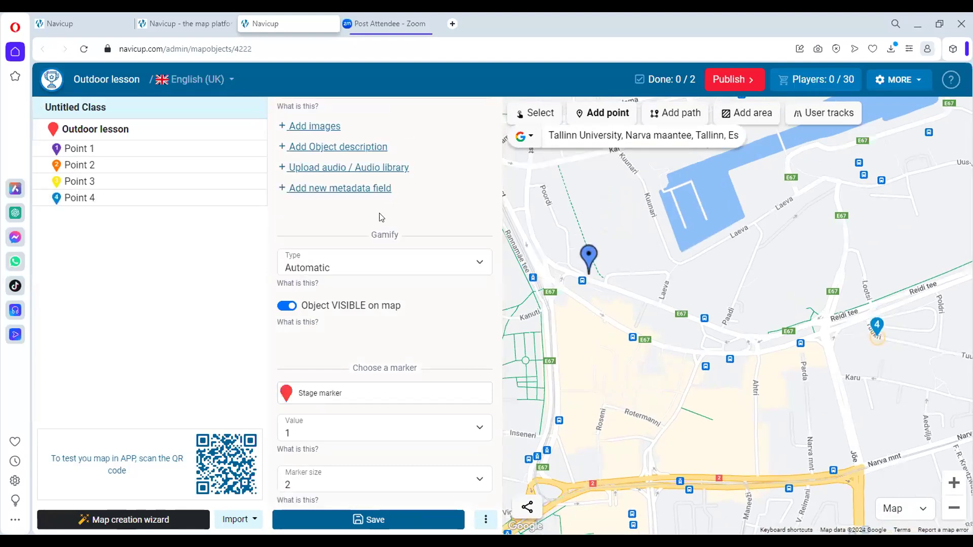
# Step: Name the new point "Point 5" and set its gamify type to "Take a picture"
pyautogui.scroll(1, 379, 213)
pyautogui.click(375, 150)
pyautogui.press('BackSpace')
pyautogui.press('BackSpace')
pyautogui.press('BackSpace')
pyautogui.press('BackSpace')
pyautogui.press('BackSpace')
pyautogui.press('BackSpace')
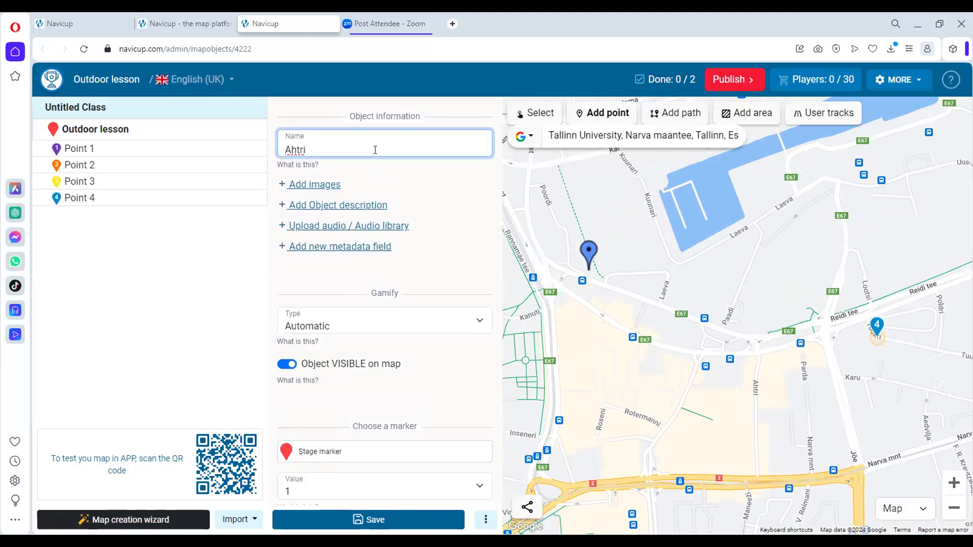
pyautogui.press('BackSpace')
pyautogui.press('BackSpace')
pyautogui.write('oint 5')
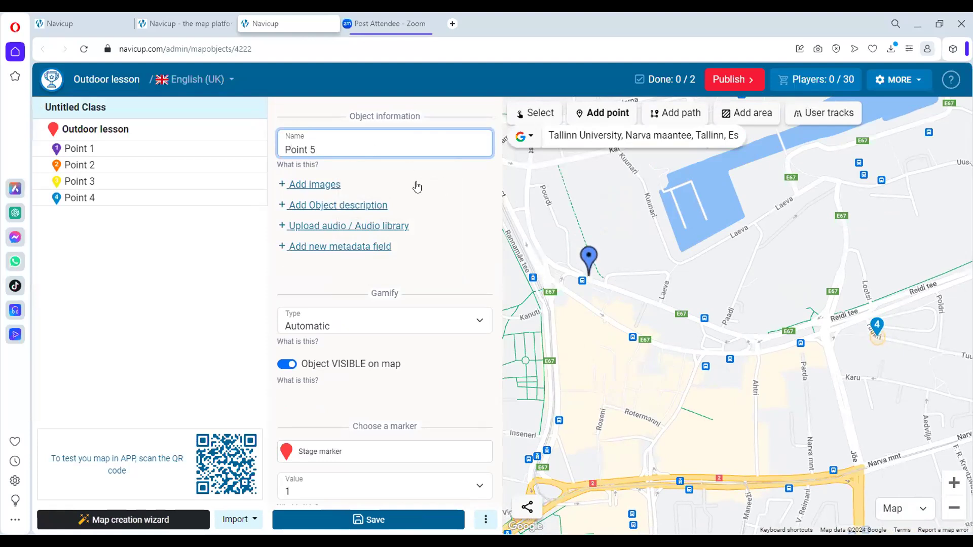
pyautogui.click(401, 323)
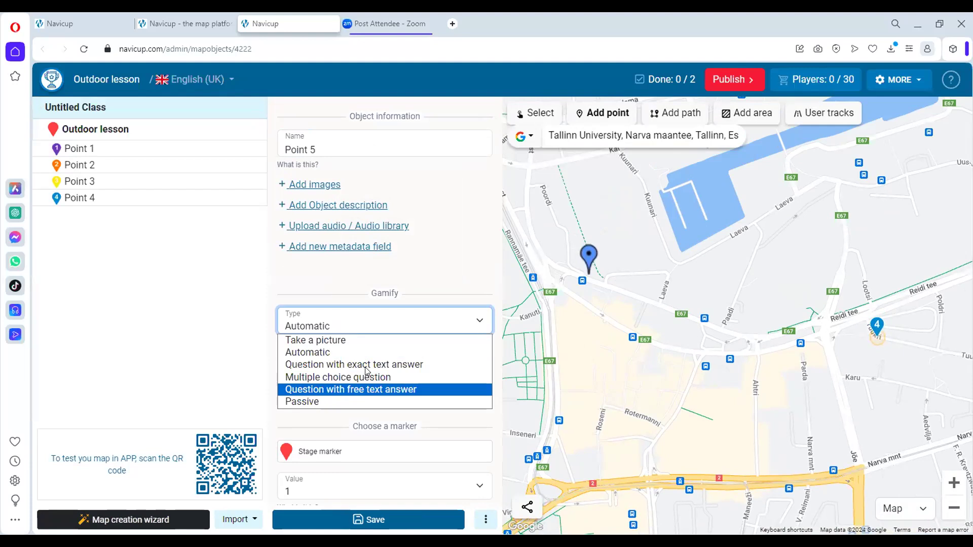
pyautogui.click(370, 336)
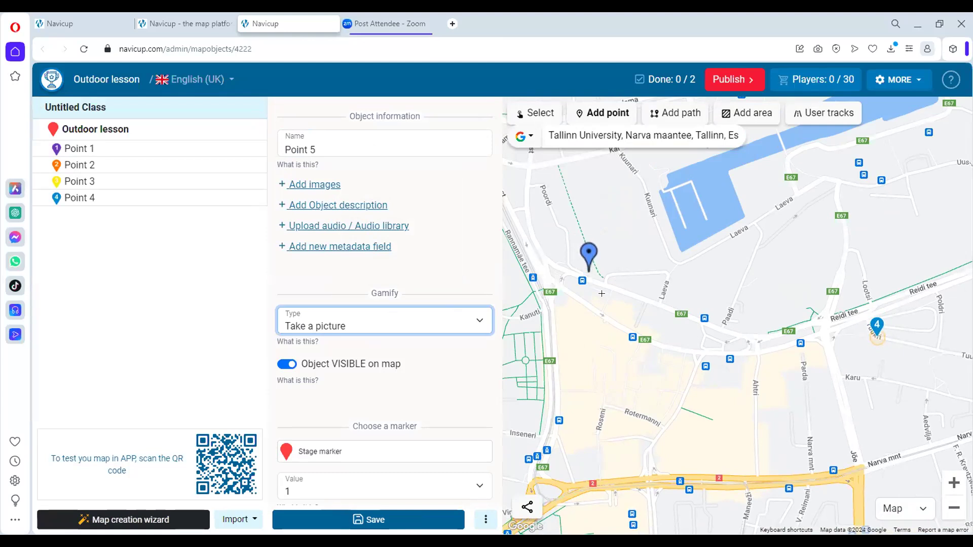
# Step: Give Point 5 a black drop marker with the Number 5 icon and save the point
pyautogui.scroll(-1, 425, 269)
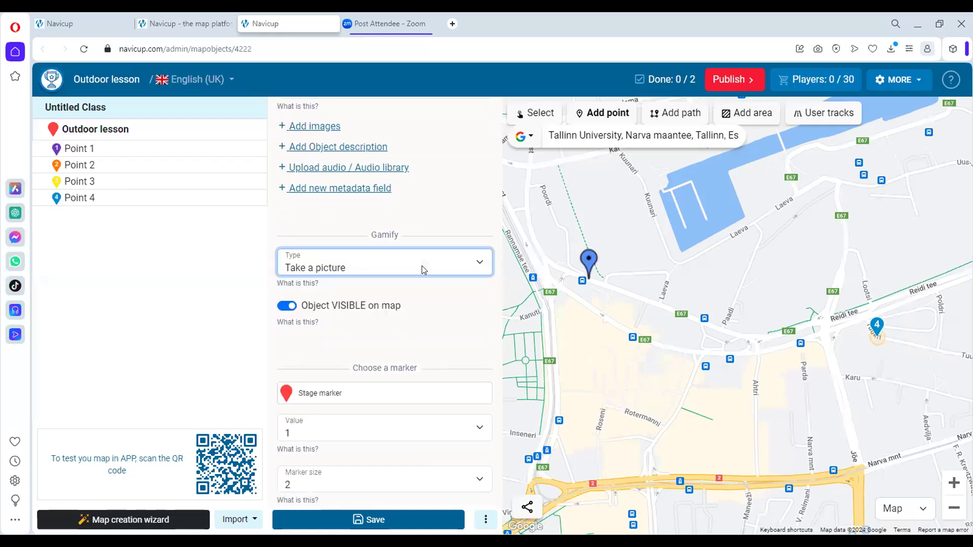
pyautogui.click(419, 399)
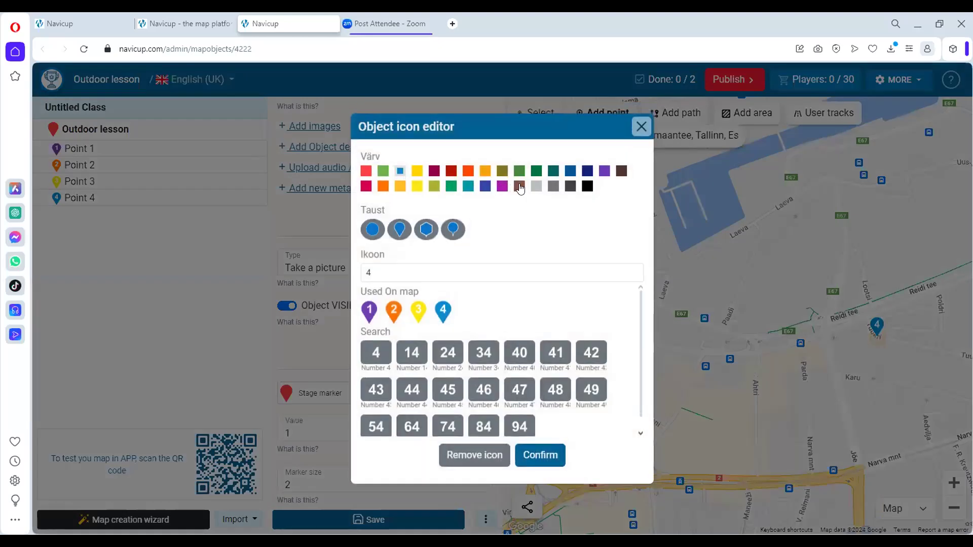
pyautogui.click(587, 186)
pyautogui.click(407, 262)
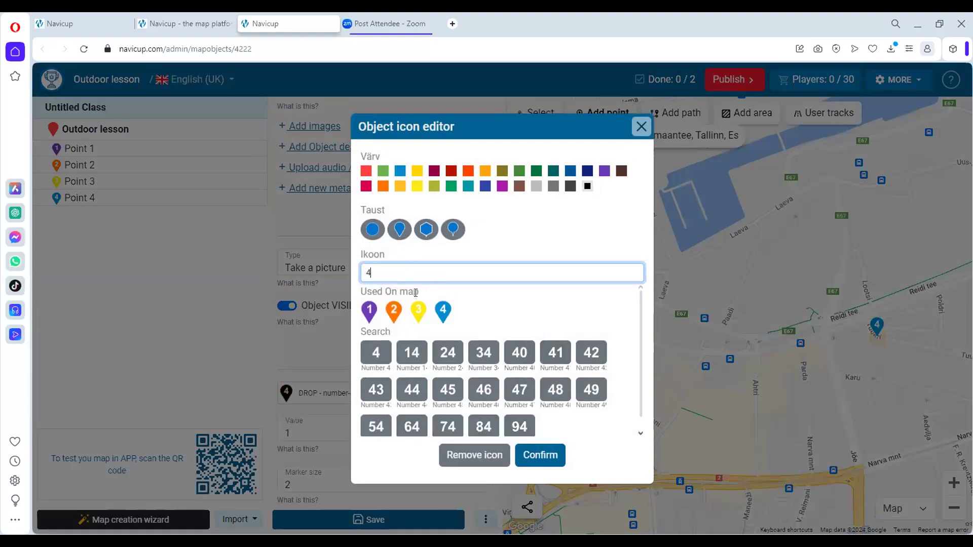
pyautogui.press('BackSpace')
pyautogui.write('5')
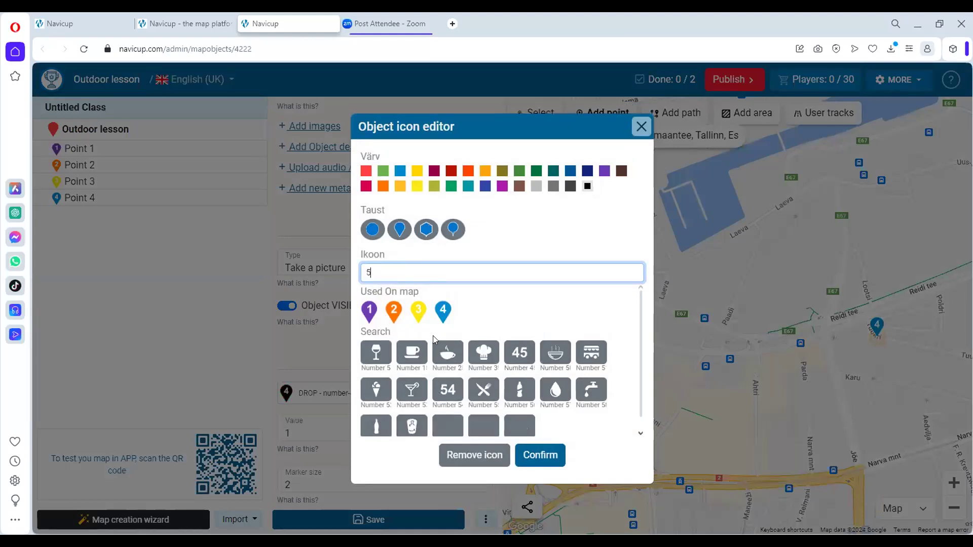
pyautogui.scroll(-1, 494, 373)
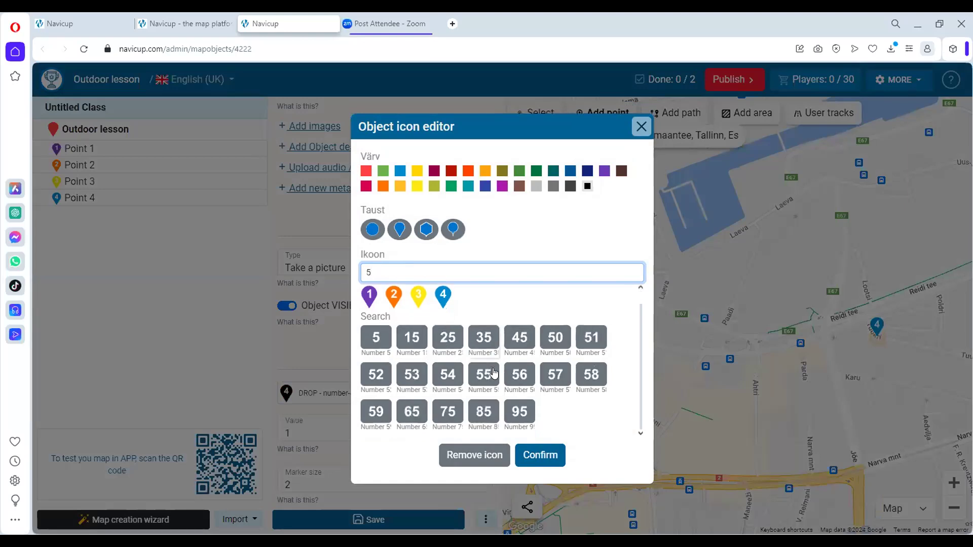
pyautogui.click(375, 337)
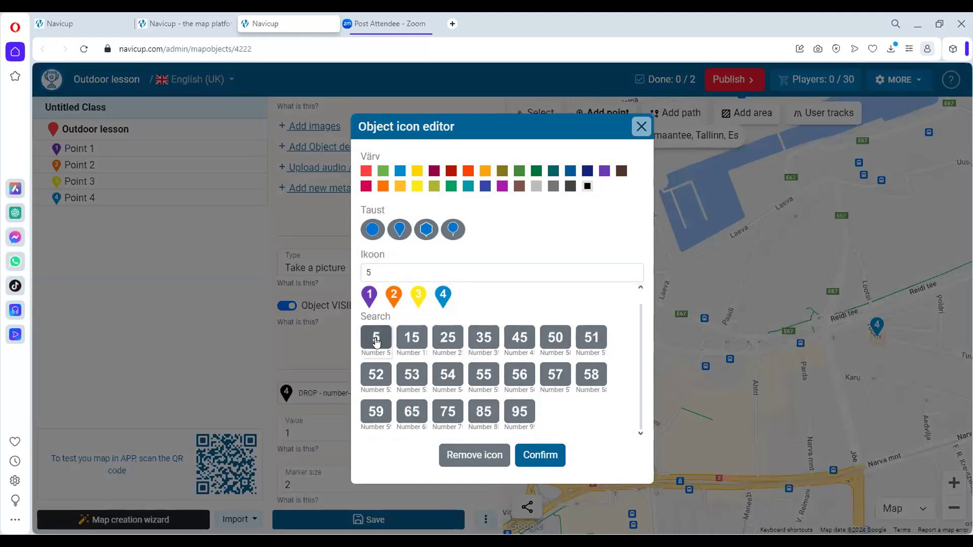
pyautogui.click(540, 455)
pyautogui.click(389, 516)
pyautogui.scroll(-1, 694, 378)
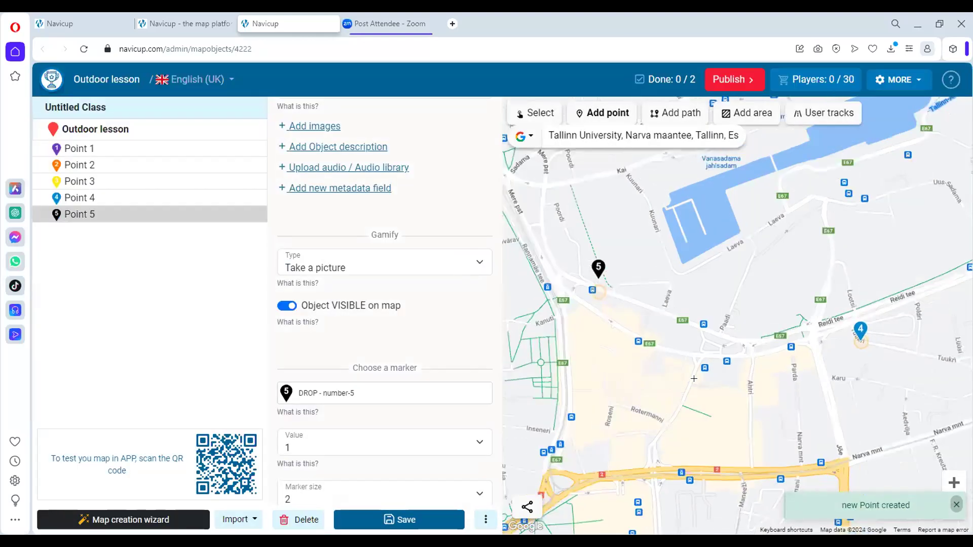
pyautogui.scroll(-3, 694, 378)
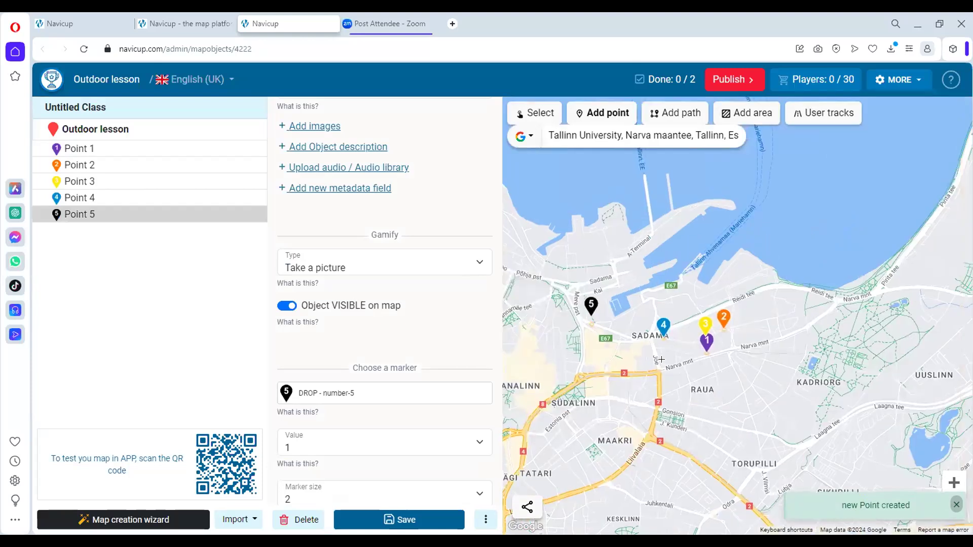
pyautogui.scroll(3, 660, 359)
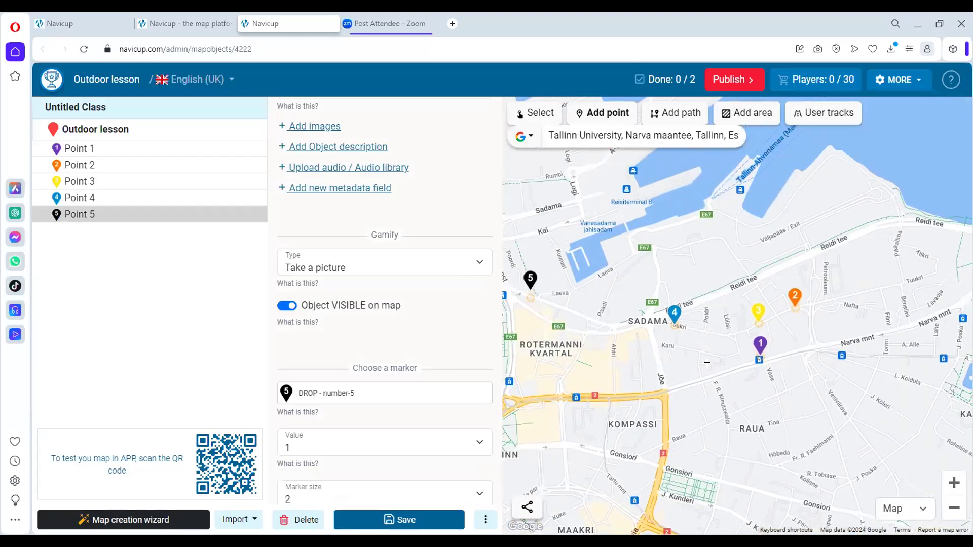
pyautogui.scroll(-2, 707, 362)
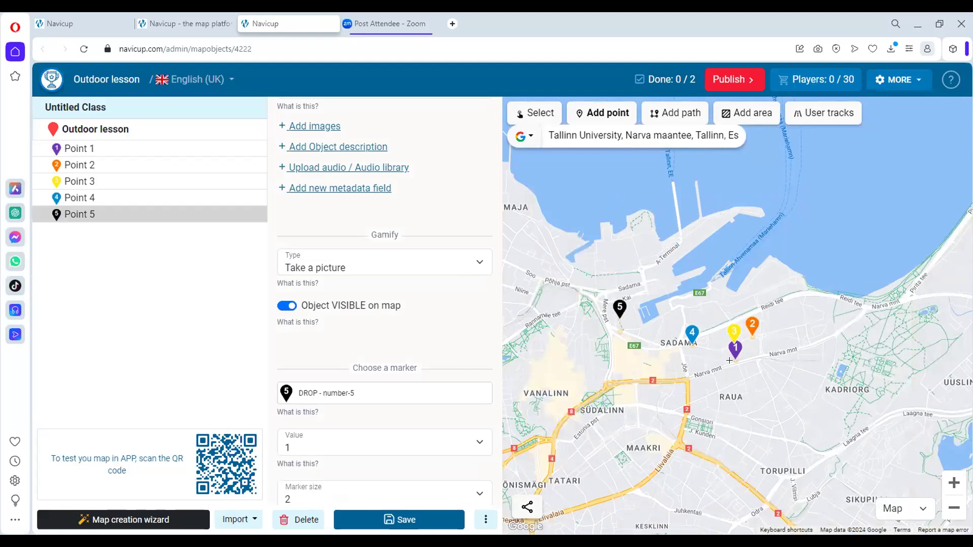
pyautogui.scroll(2, 733, 357)
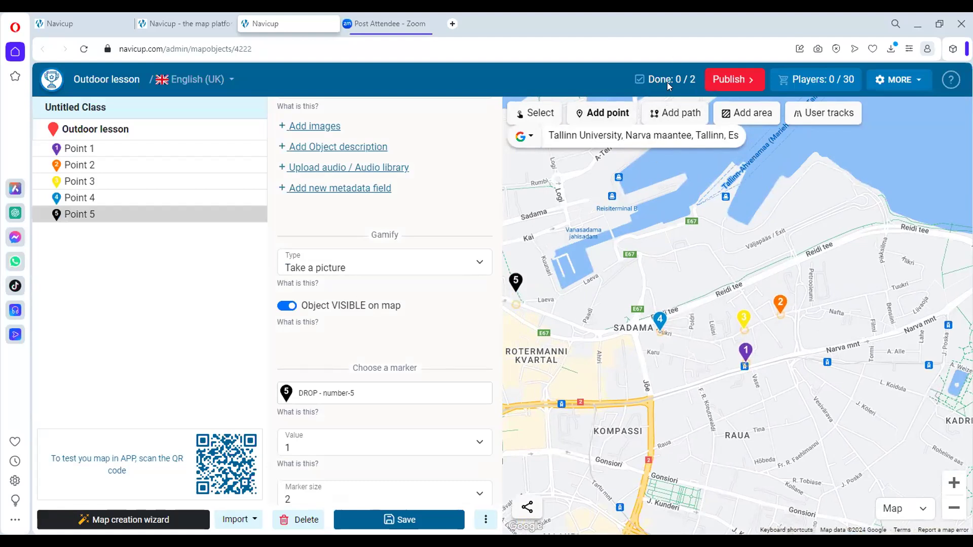
# Step: Start adding a path with "Track points into objects" enabled and select Point 1
pyautogui.click(668, 116)
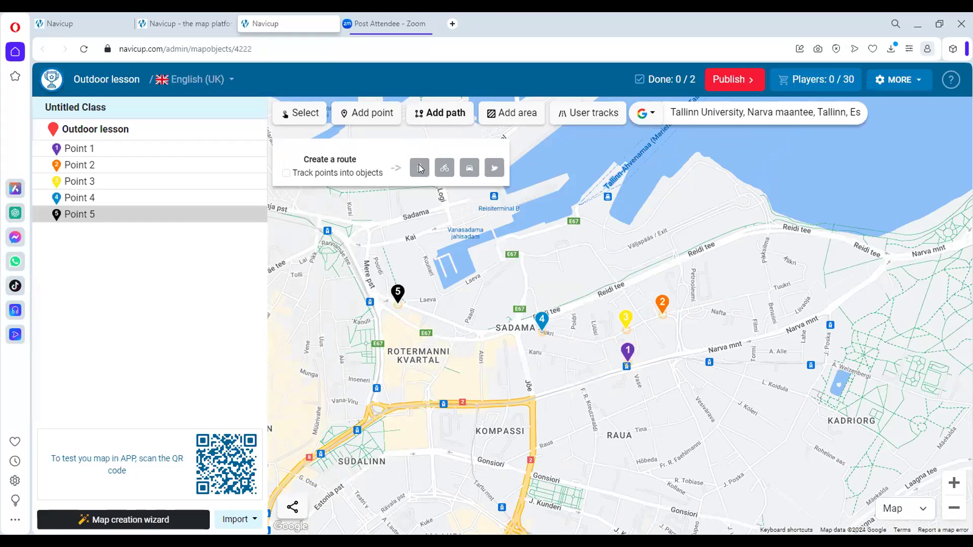
pyautogui.click(286, 174)
pyautogui.click(152, 151)
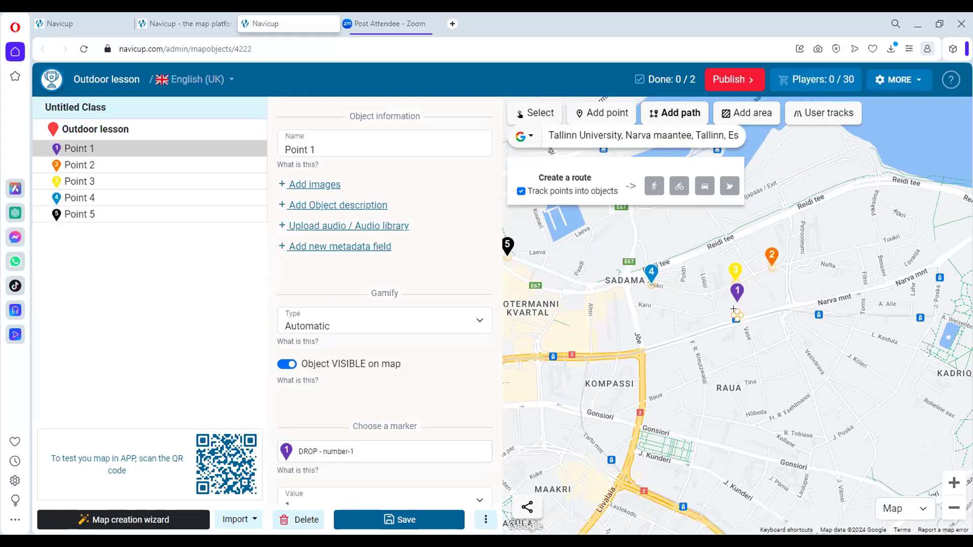
pyautogui.scroll(2, 733, 308)
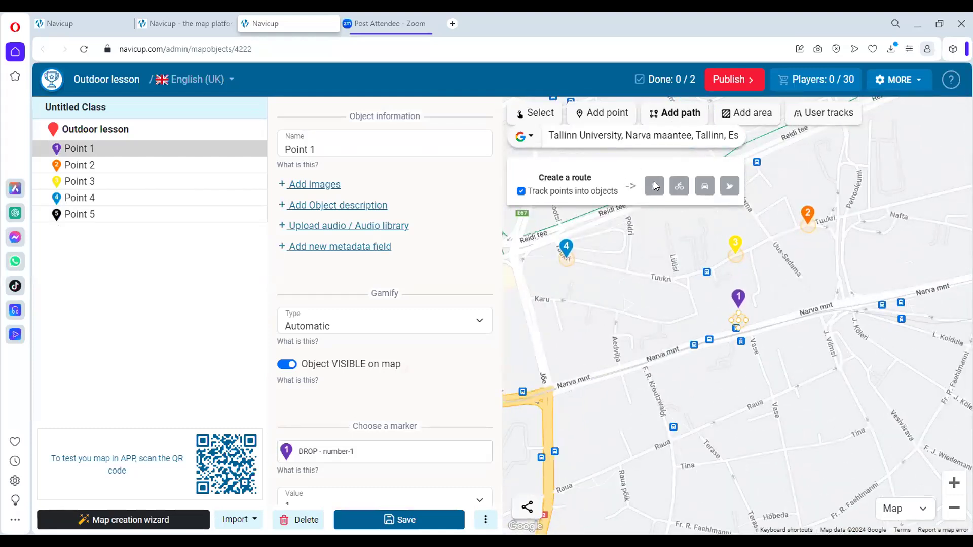
pyautogui.click(521, 192)
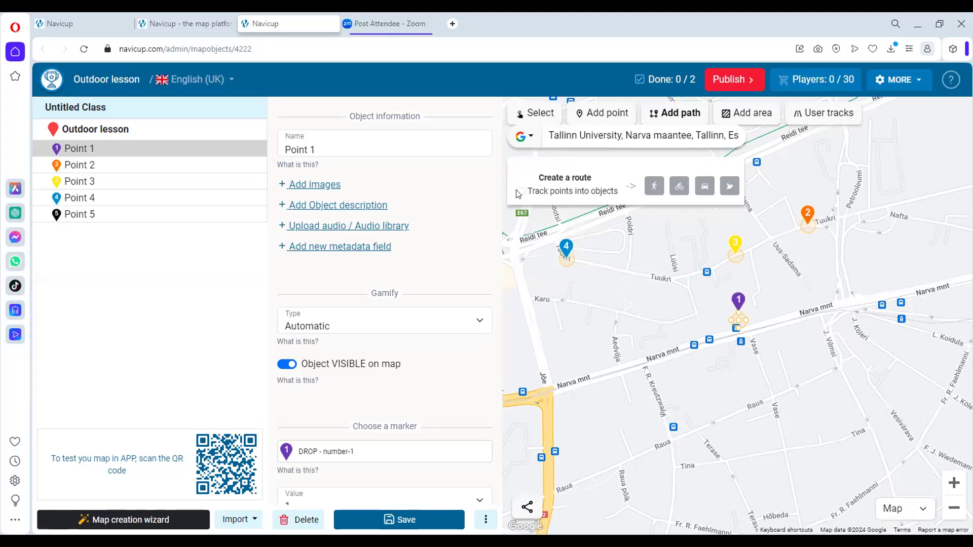
# Step: Place path points at Points 1, 2, 3, 4 and 5 in order and create a walking route through them
pyautogui.scroll(1, 748, 314)
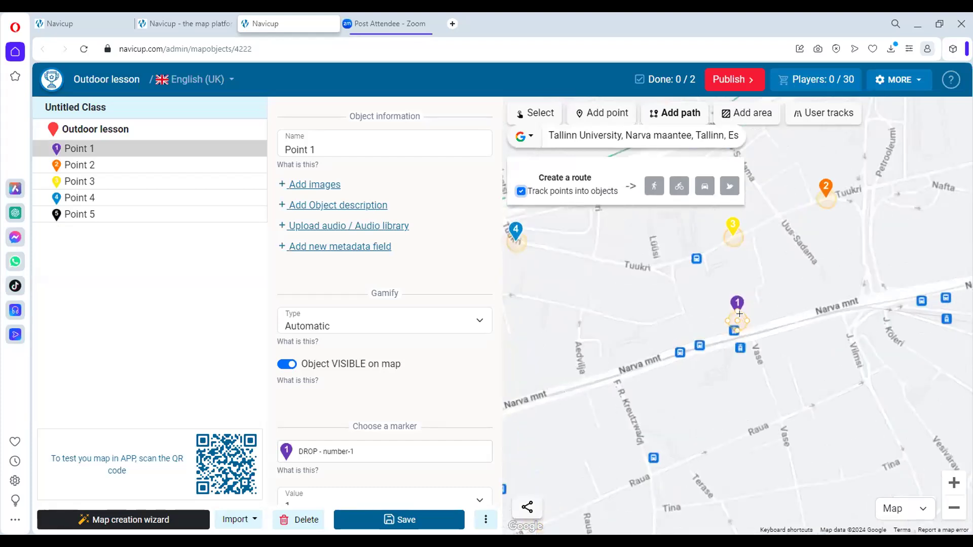
pyautogui.click(730, 323)
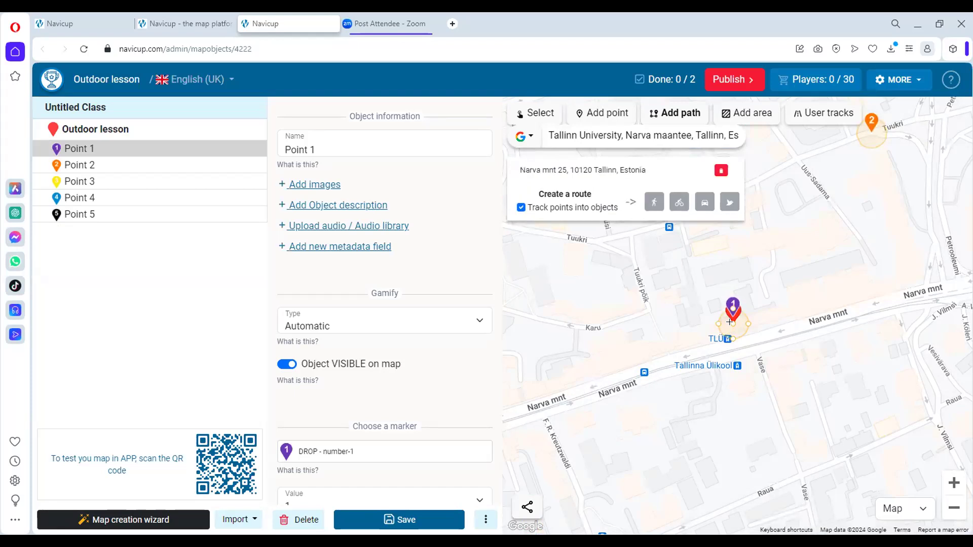
pyautogui.scroll(-1, 730, 324)
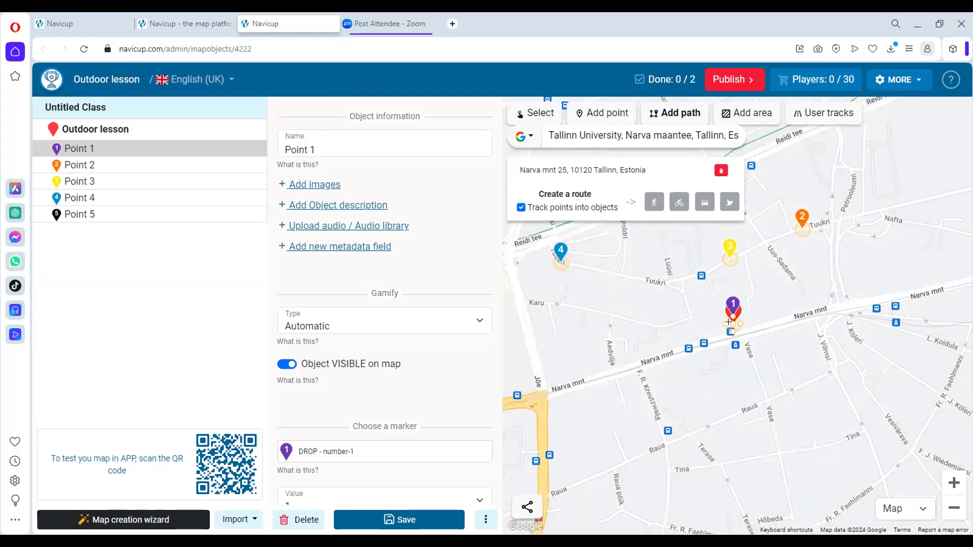
pyautogui.scroll(-1, 728, 322)
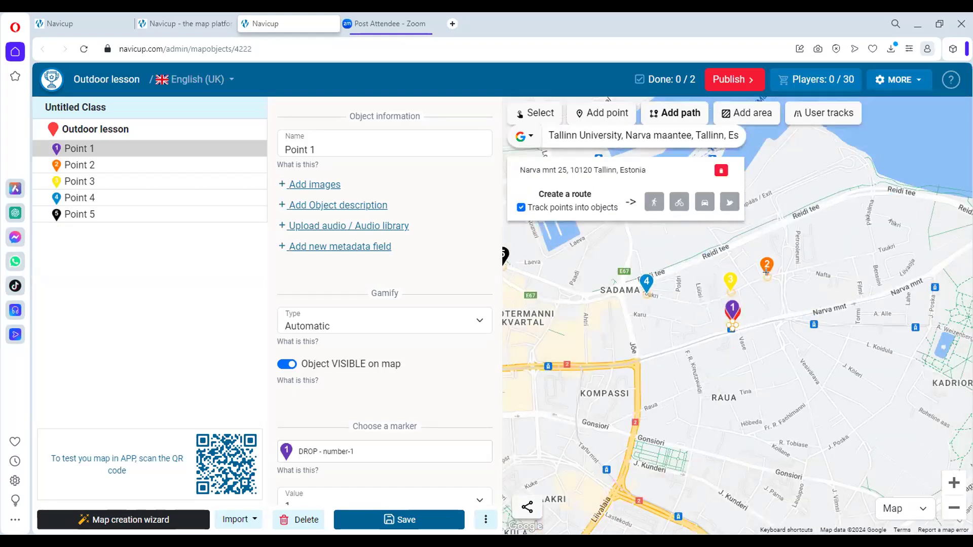
pyautogui.click(765, 274)
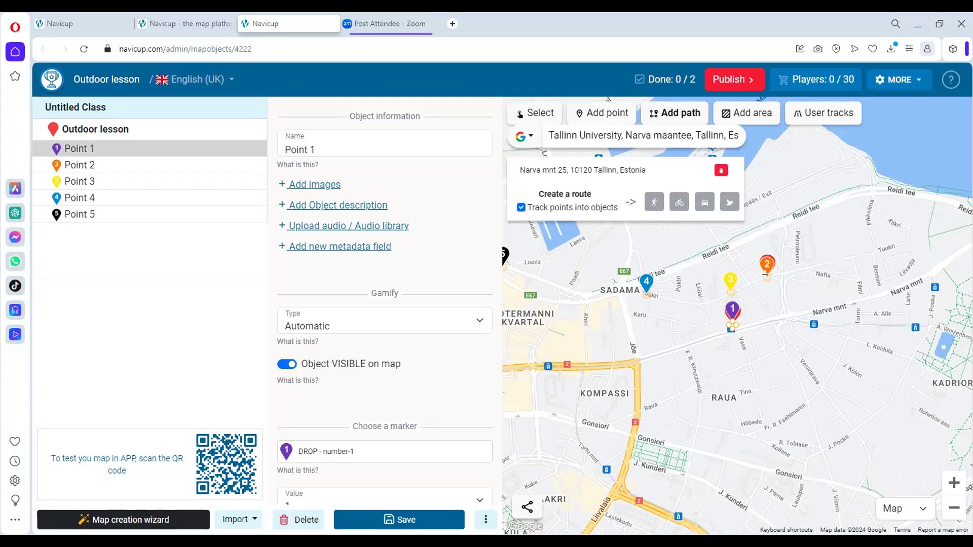
pyautogui.click(728, 288)
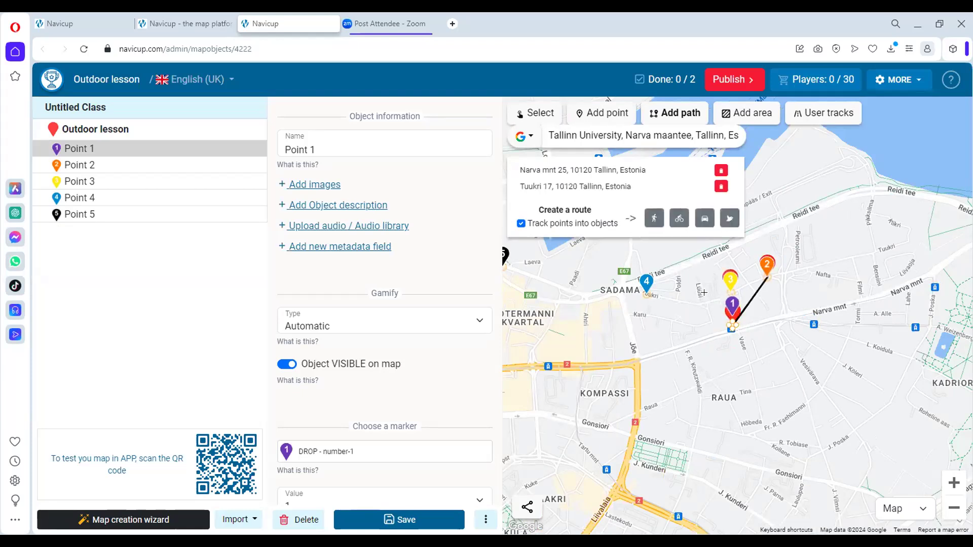
pyautogui.click(648, 291)
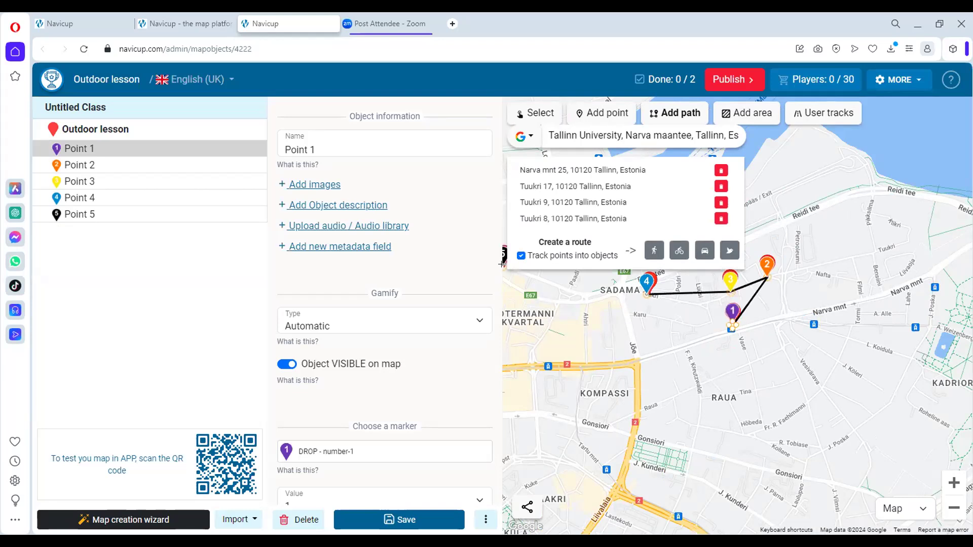
pyautogui.click(502, 263)
pyautogui.scroll(-1, 634, 348)
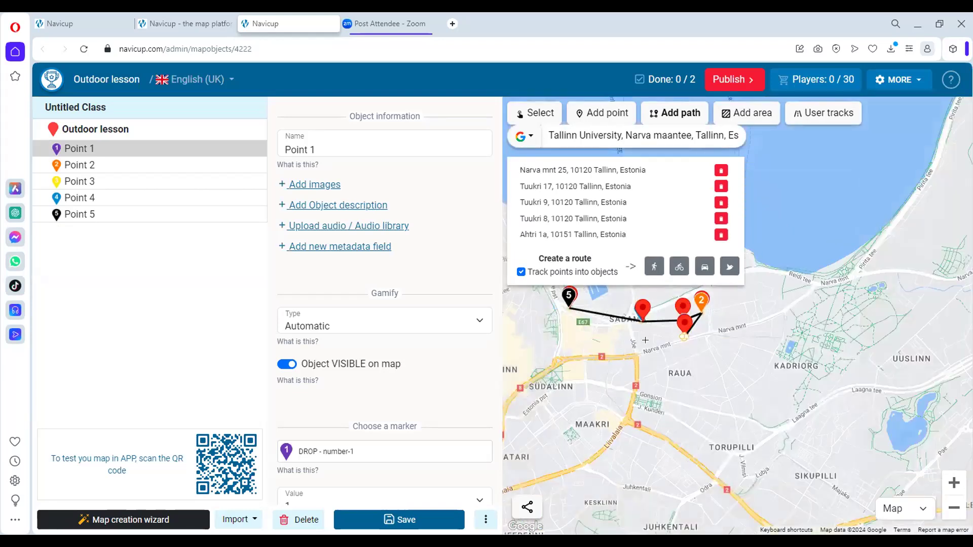
pyautogui.click(653, 268)
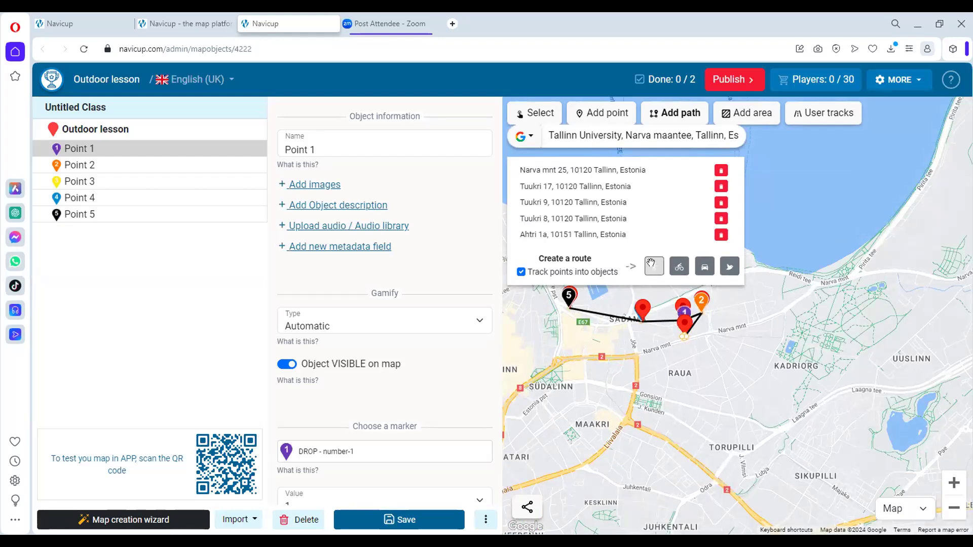
# Step: Examine how the new walking route follows the streets between Points 1, 2, 3, 4 and 5 on the map
pyautogui.scroll(3, 665, 343)
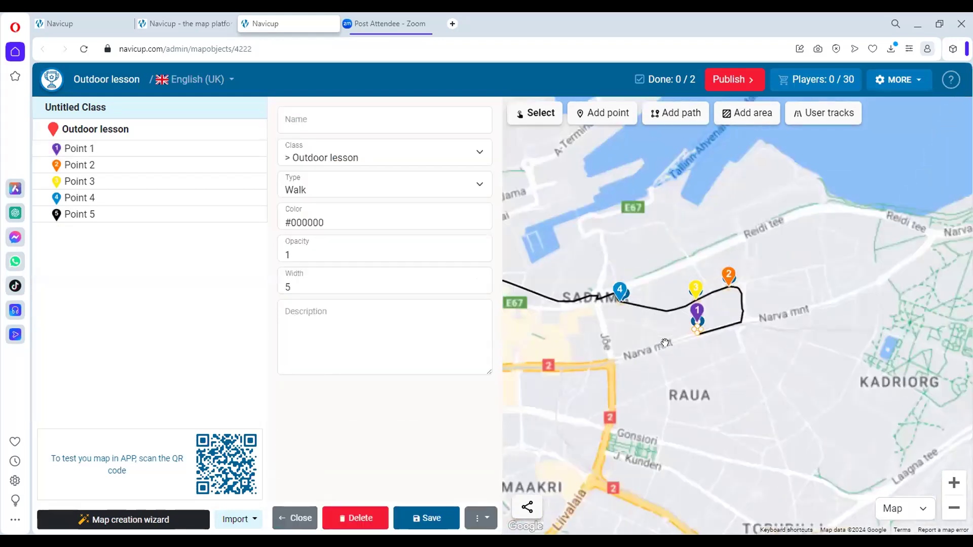
pyautogui.scroll(2, 646, 350)
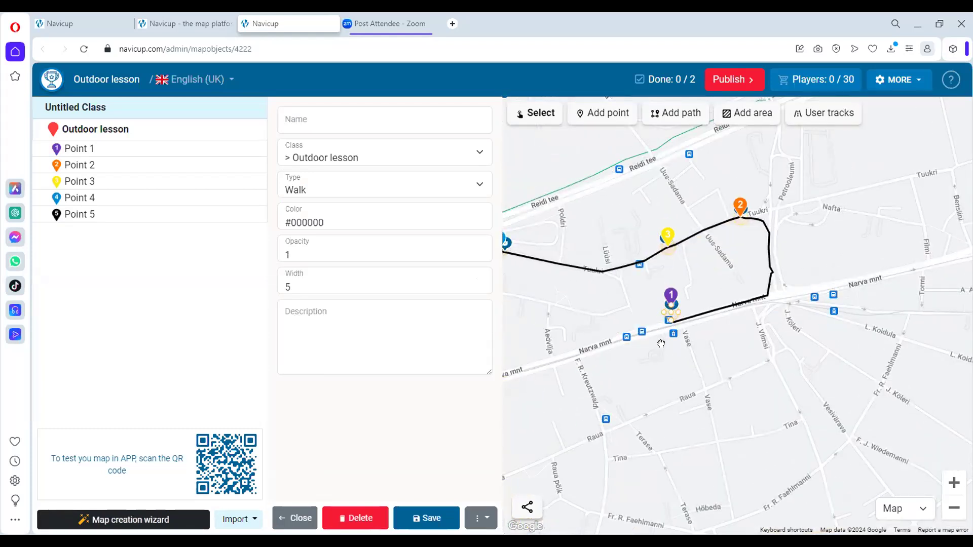
pyautogui.scroll(-1, 660, 344)
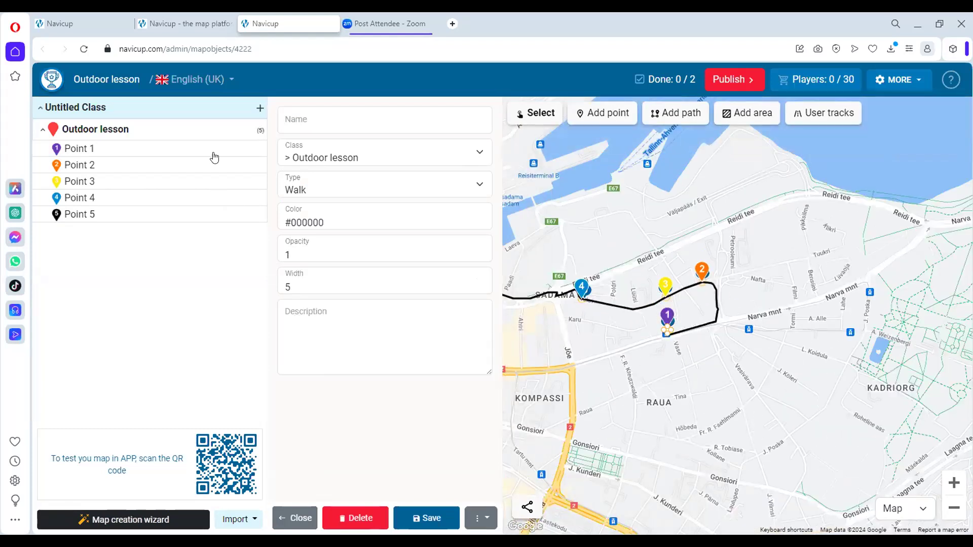
pyautogui.moveTo(595, 330); pyautogui.dragTo(649, 324)
pyautogui.scroll(1, 648, 321)
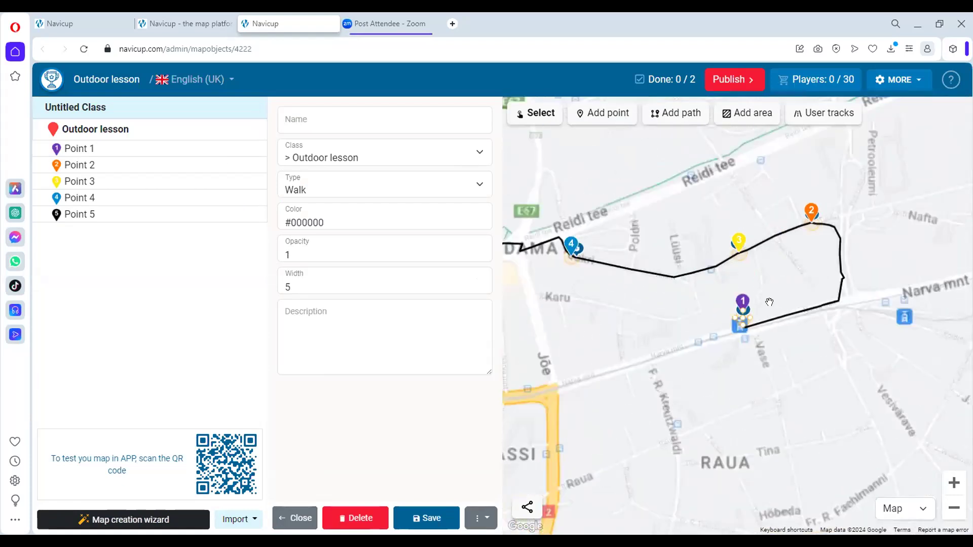
pyautogui.moveTo(727, 294)
pyautogui.mouseDown()
pyautogui.moveTo(704, 288)
pyautogui.moveTo(783, 291)
pyautogui.mouseUp()
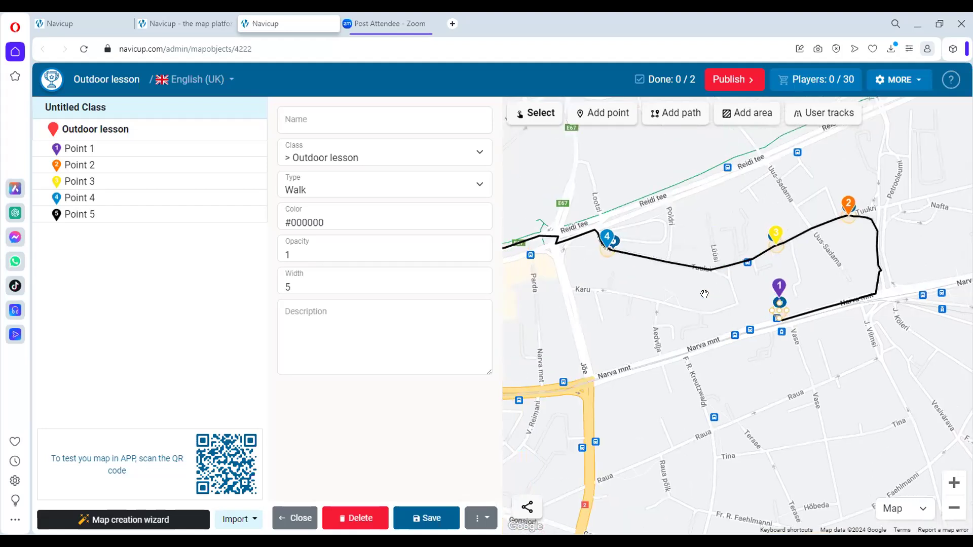
pyautogui.scroll(-1, 706, 293)
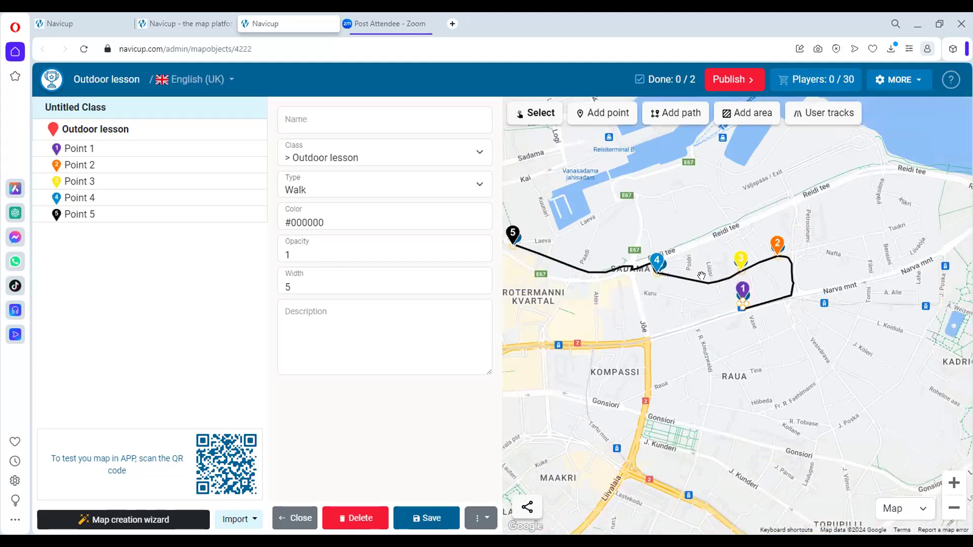
pyautogui.scroll(4, 767, 284)
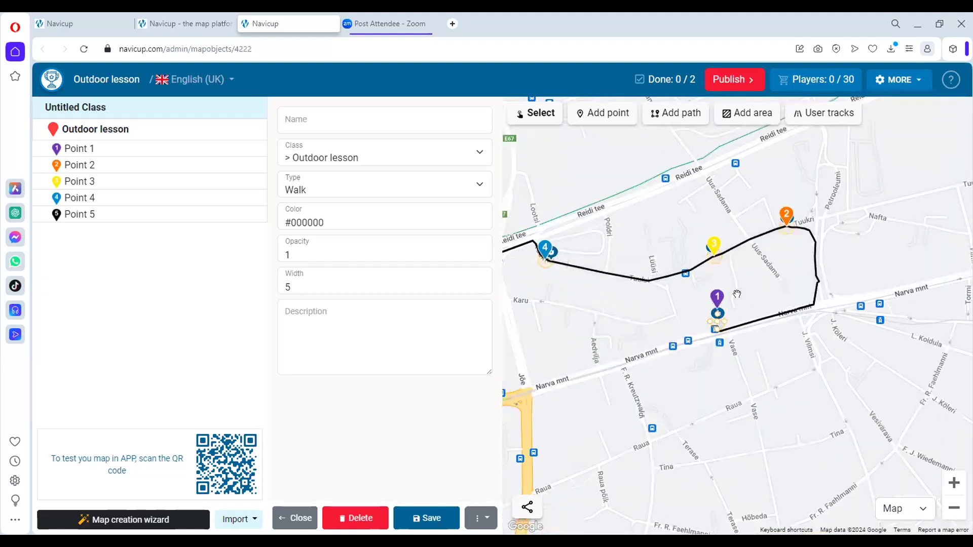
pyautogui.moveTo(755, 291); pyautogui.dragTo(922, 279)
pyautogui.moveTo(631, 300); pyautogui.dragTo(788, 309)
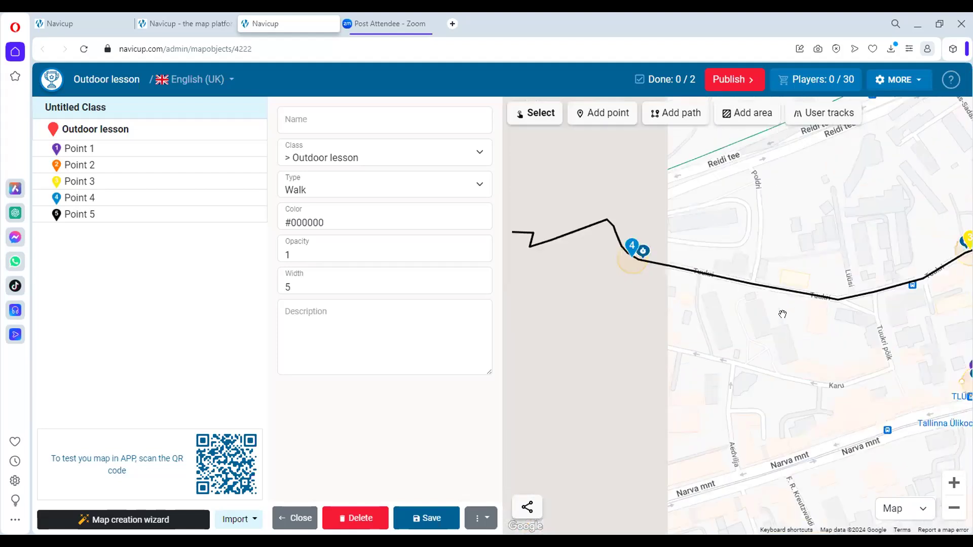
pyautogui.scroll(2, 658, 305)
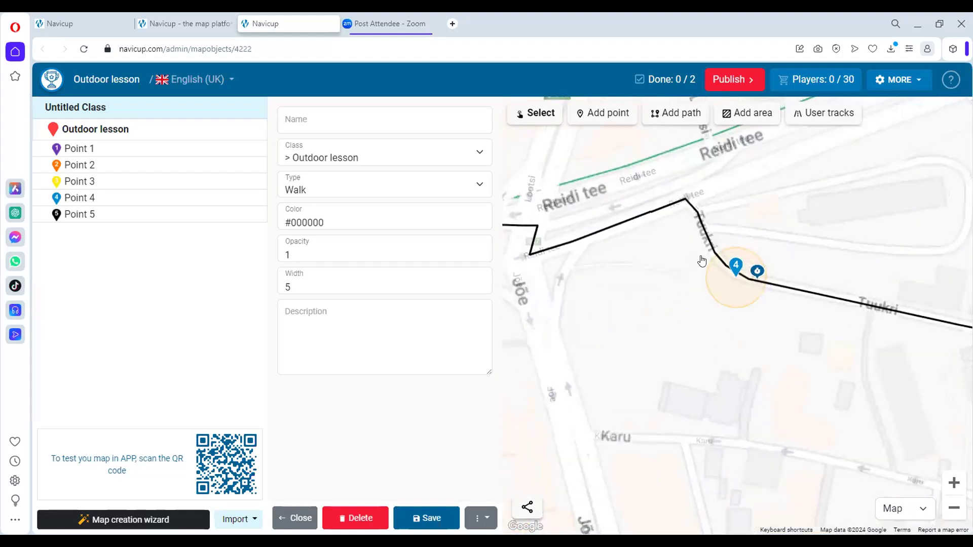
pyautogui.moveTo(626, 263); pyautogui.dragTo(678, 243)
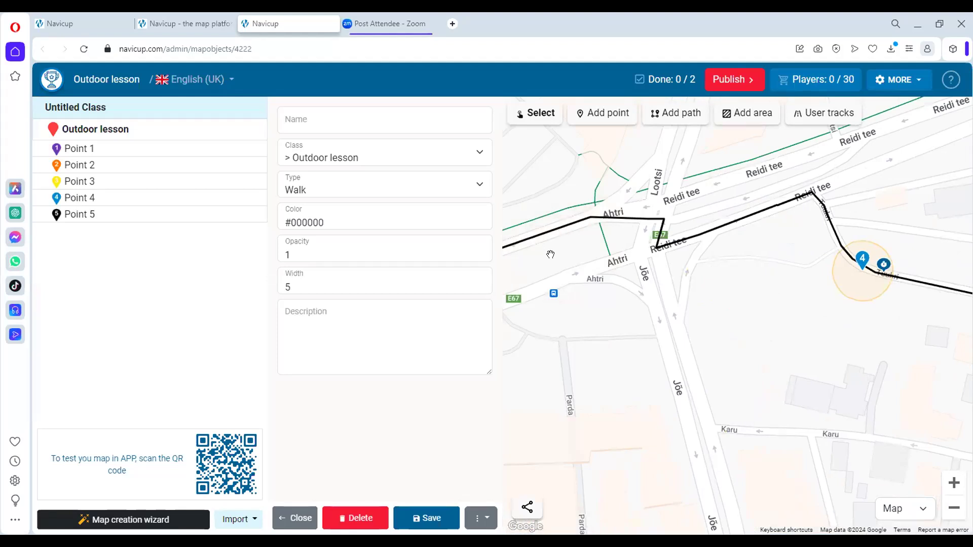
pyautogui.click(578, 224)
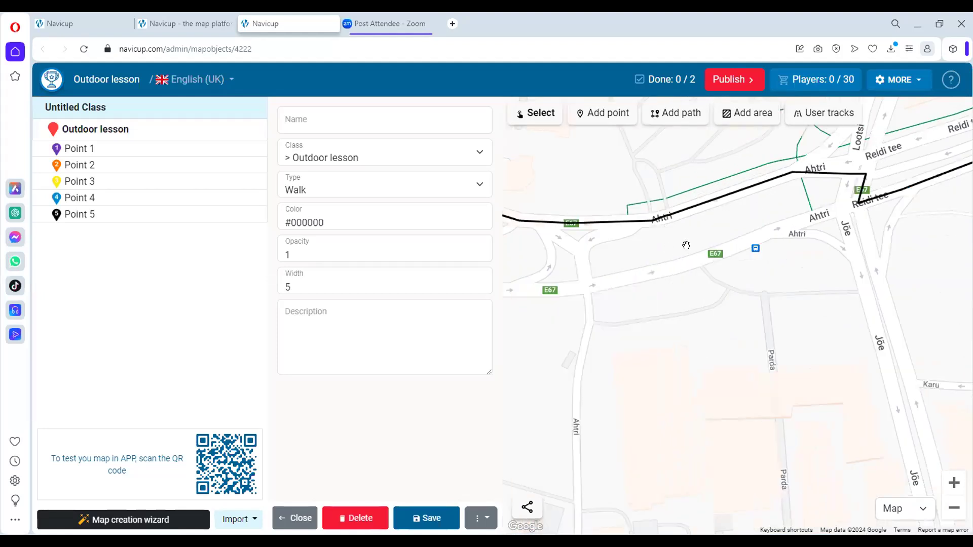
pyautogui.scroll(-5, 686, 245)
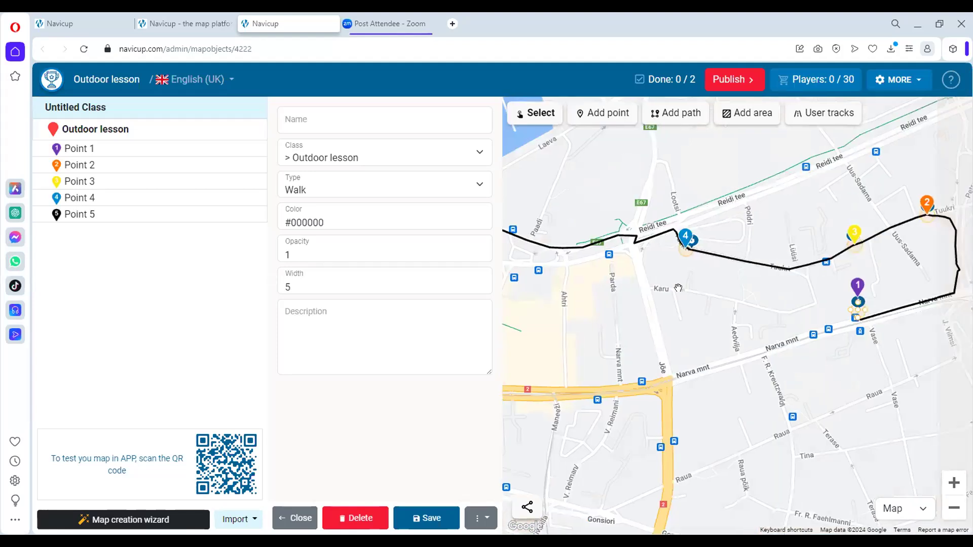
pyautogui.scroll(-2, 678, 287)
pyautogui.scroll(-2, 679, 278)
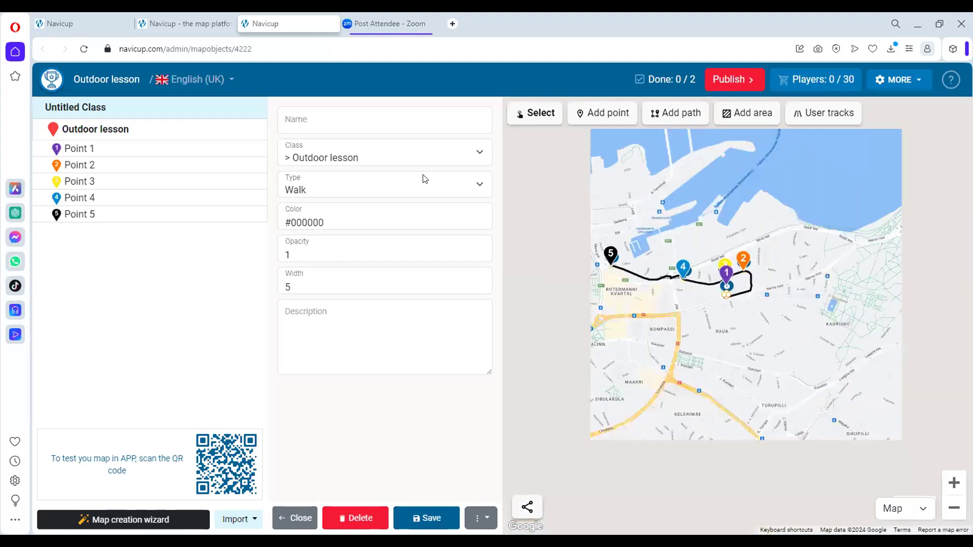
# Step: Name the new walking route "Path" and save it in the Outdoor lesson class
pyautogui.click(374, 120)
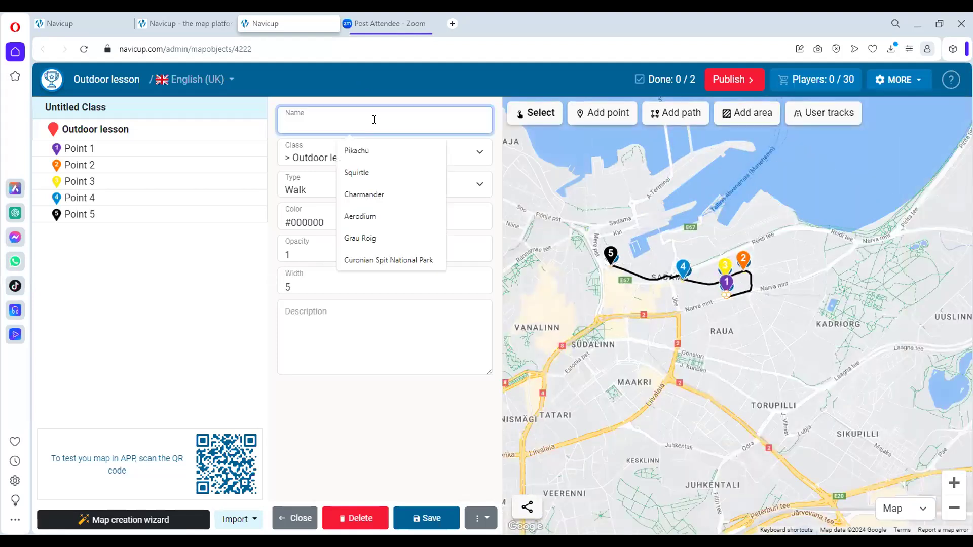
pyautogui.write('Path')
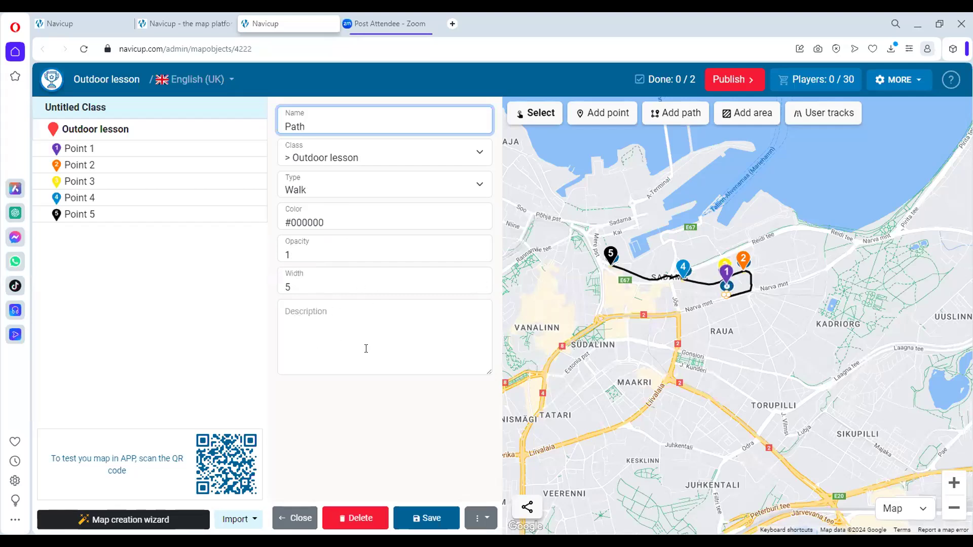
pyautogui.click(415, 518)
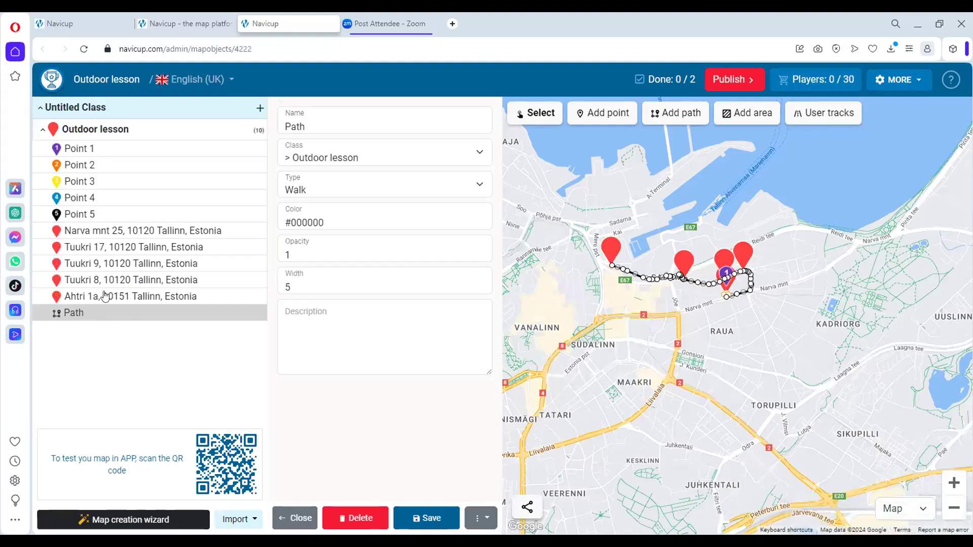
pyautogui.scroll(1, 714, 292)
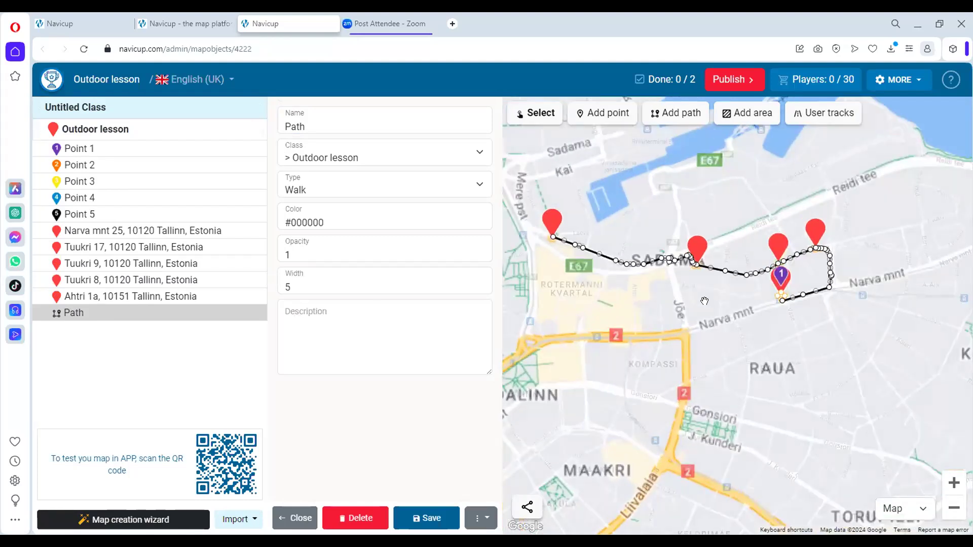
pyautogui.moveTo(701, 294); pyautogui.dragTo(678, 312)
pyautogui.scroll(-1, 678, 312)
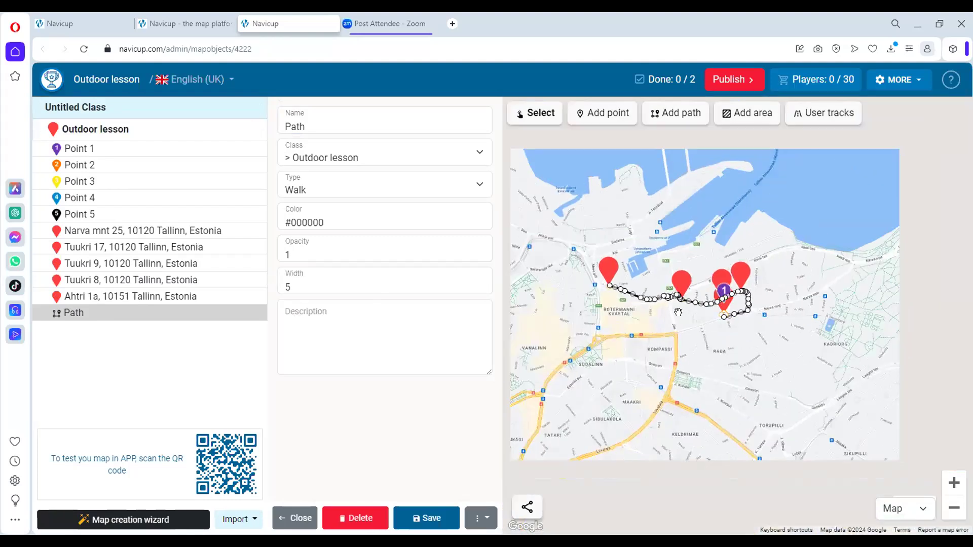
# Step: View the stage settings of Outdoor lesson together with the whole route on the map
pyautogui.click(145, 130)
pyautogui.moveTo(764, 349); pyautogui.dragTo(681, 337)
pyautogui.scroll(-1, 715, 350)
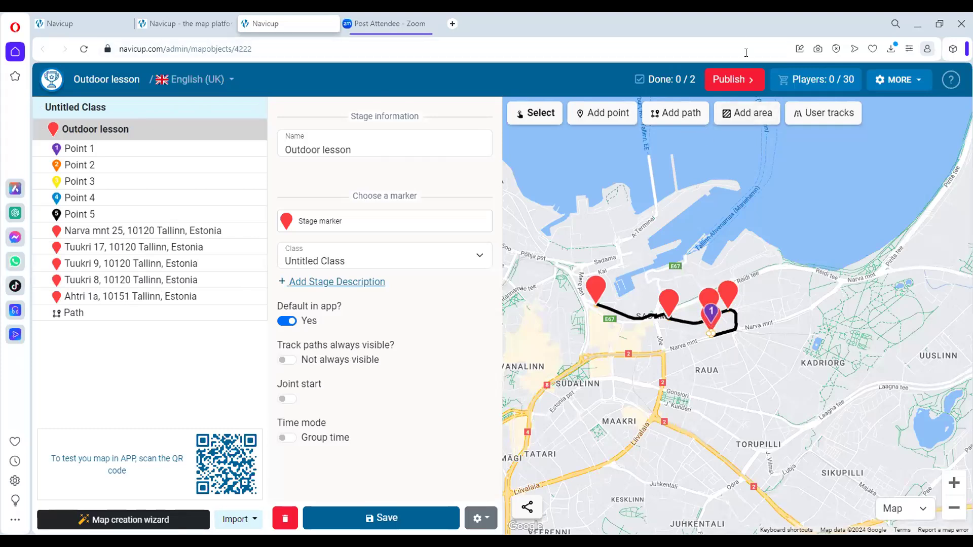
# Step: From the publish conditions, go to the general description settings and review the map's access, language, admin object page, APP background and APP collaboration settings
pyautogui.click(726, 84)
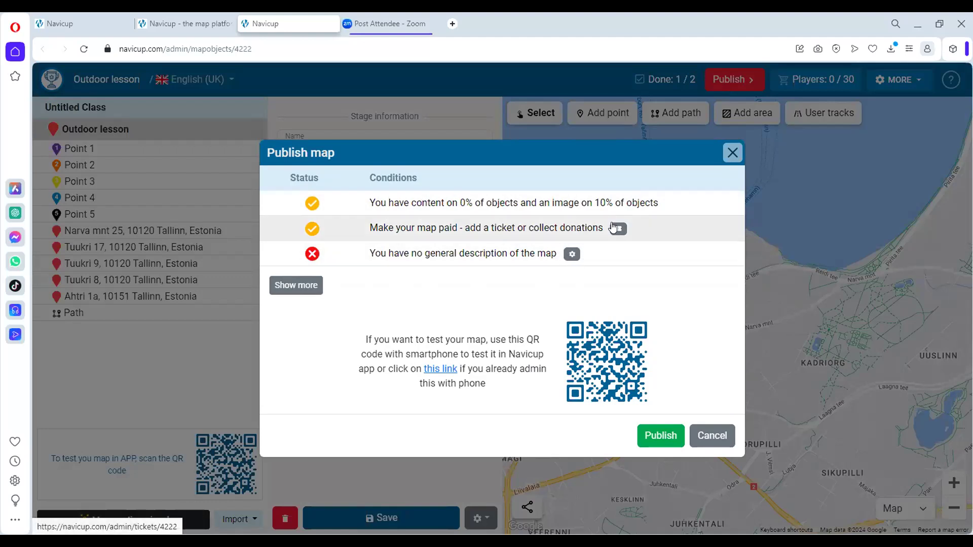
pyautogui.click(573, 255)
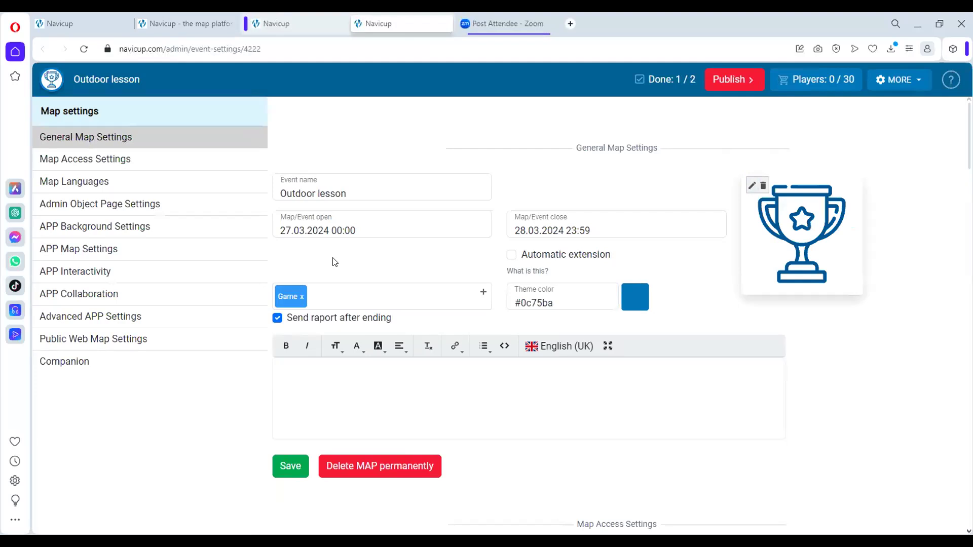
pyautogui.click(164, 170)
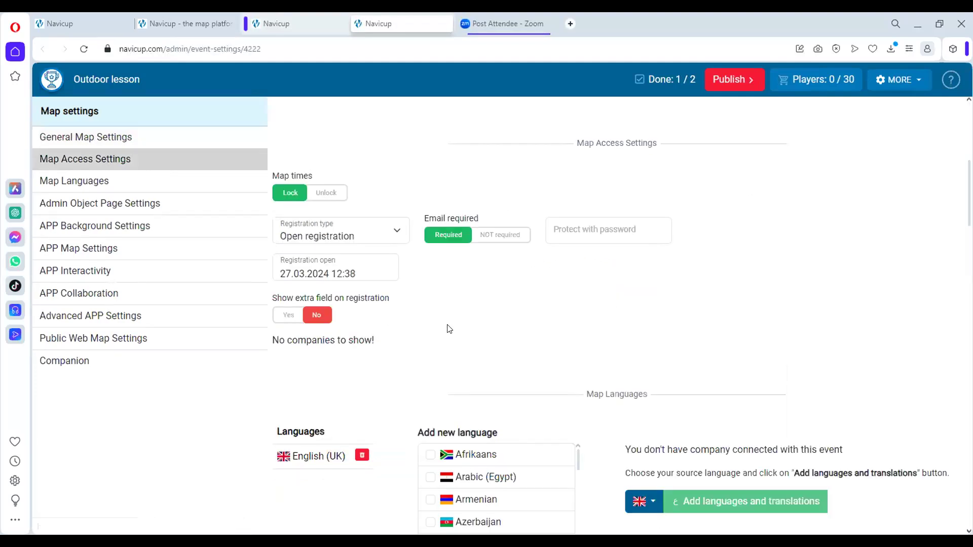
pyautogui.scroll(5, 447, 328)
pyautogui.scroll(-4, 448, 329)
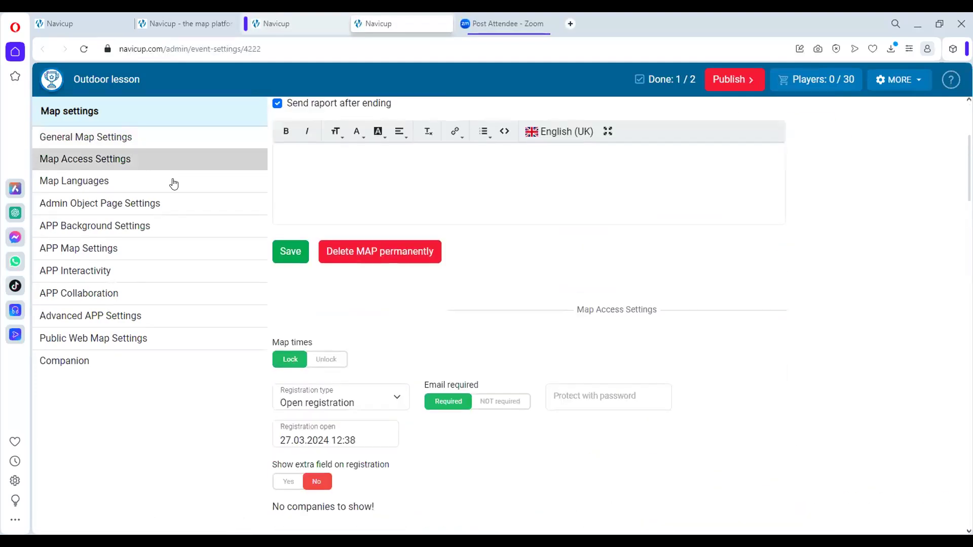
pyautogui.click(136, 182)
pyautogui.click(153, 205)
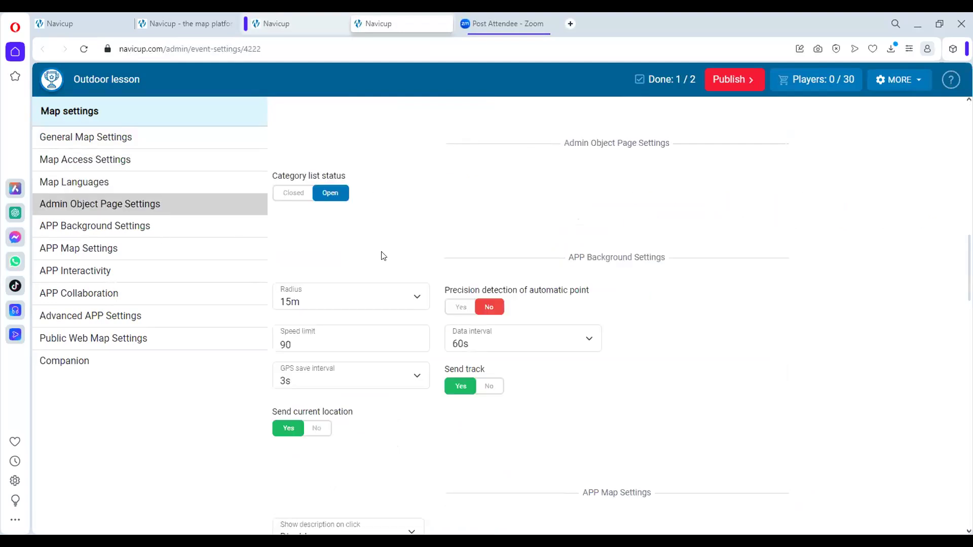
pyautogui.scroll(-2, 371, 389)
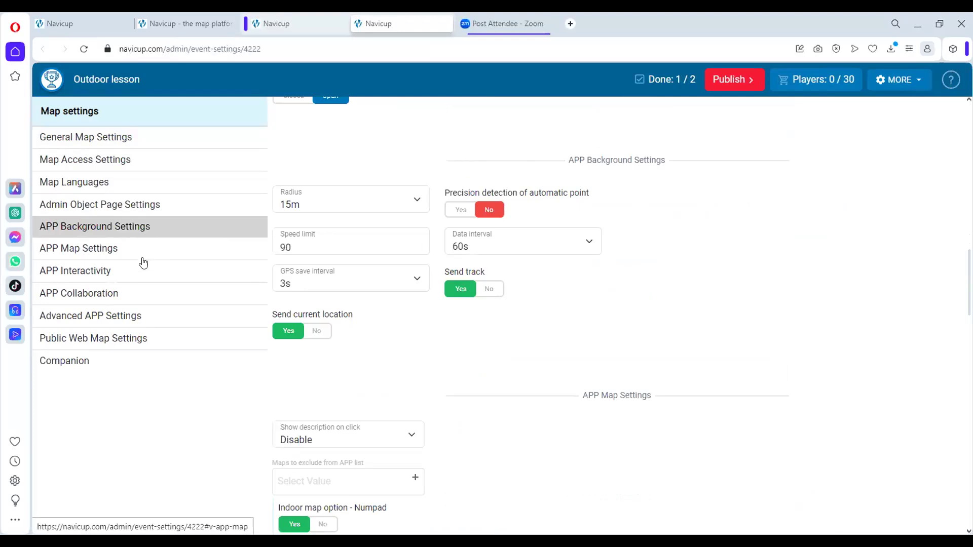
pyautogui.click(146, 296)
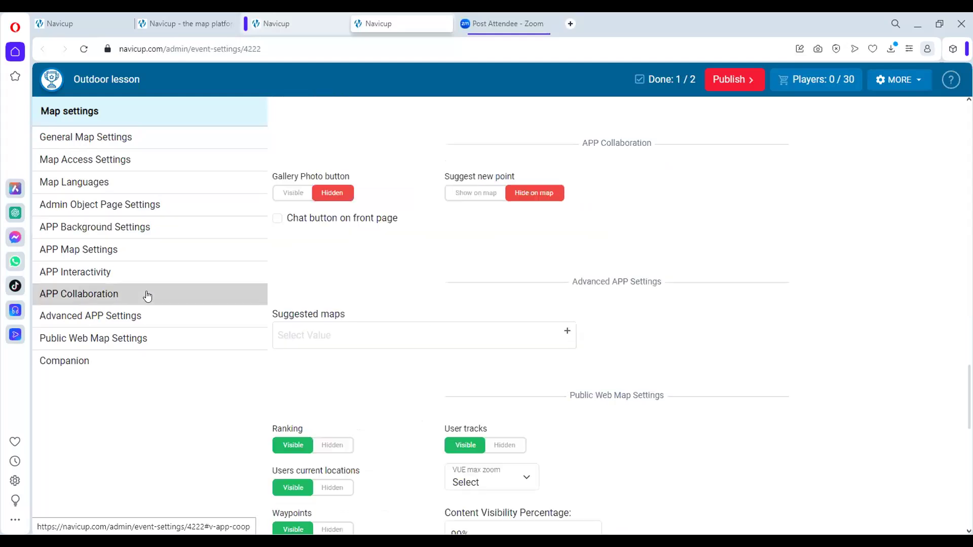
pyautogui.scroll(10, 362, 264)
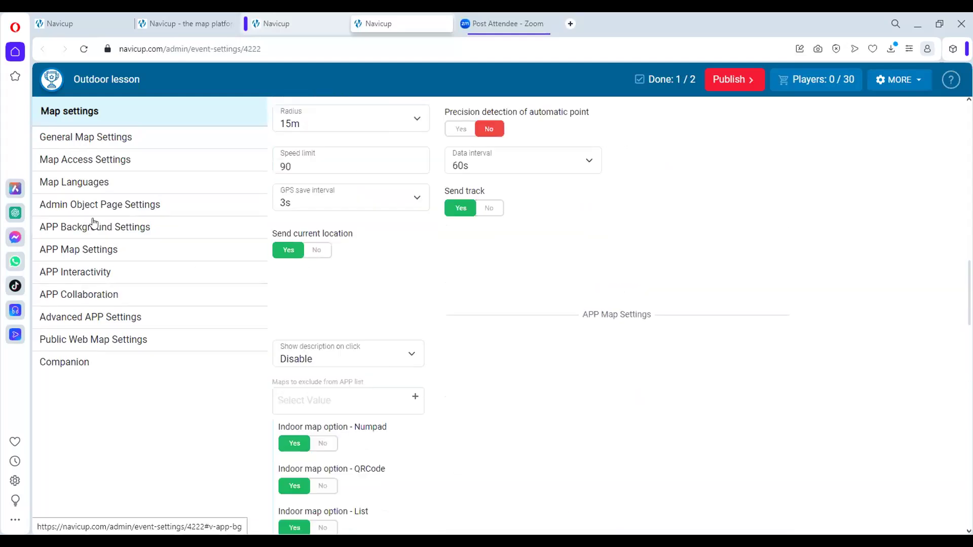
pyautogui.click(130, 144)
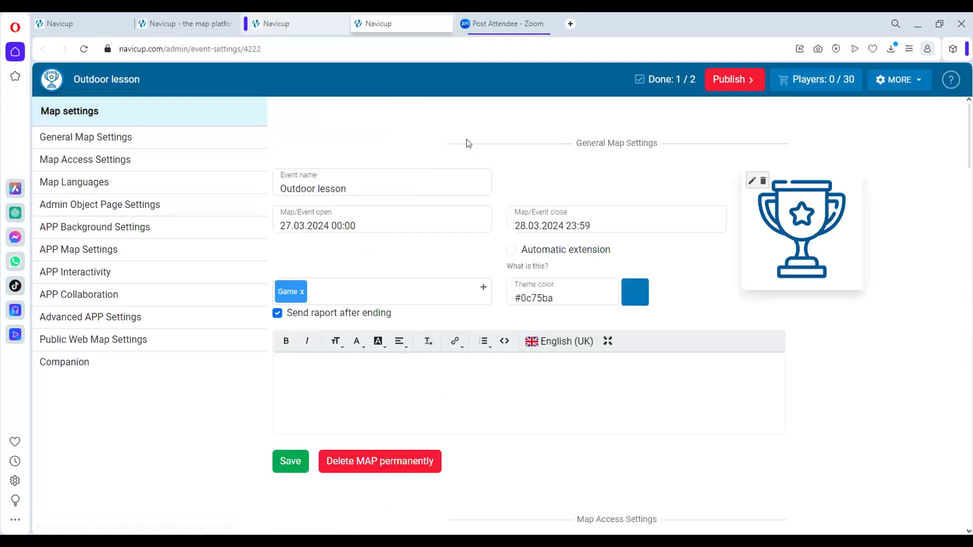
# Step: Check the map's publish conditions again and close them without publishing
pyautogui.click(729, 81)
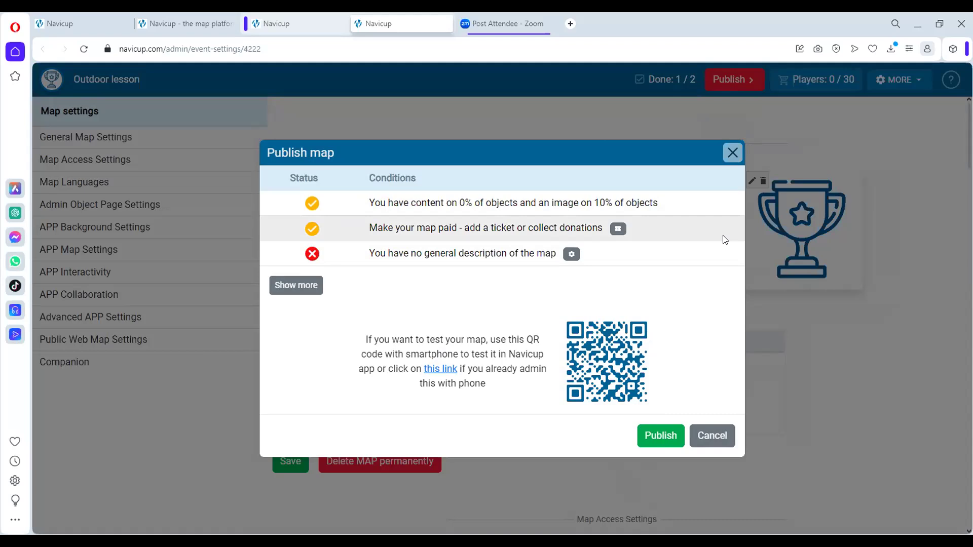
pyautogui.click(732, 152)
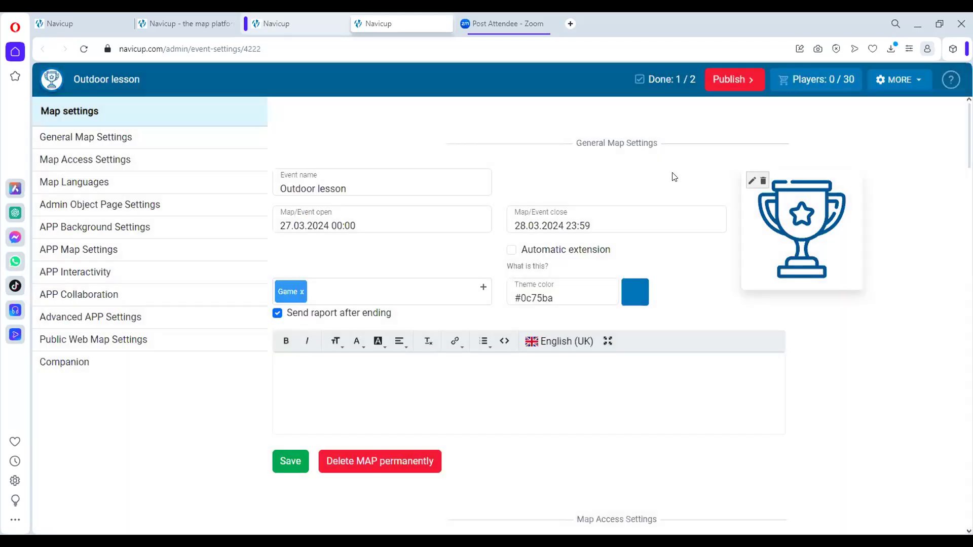
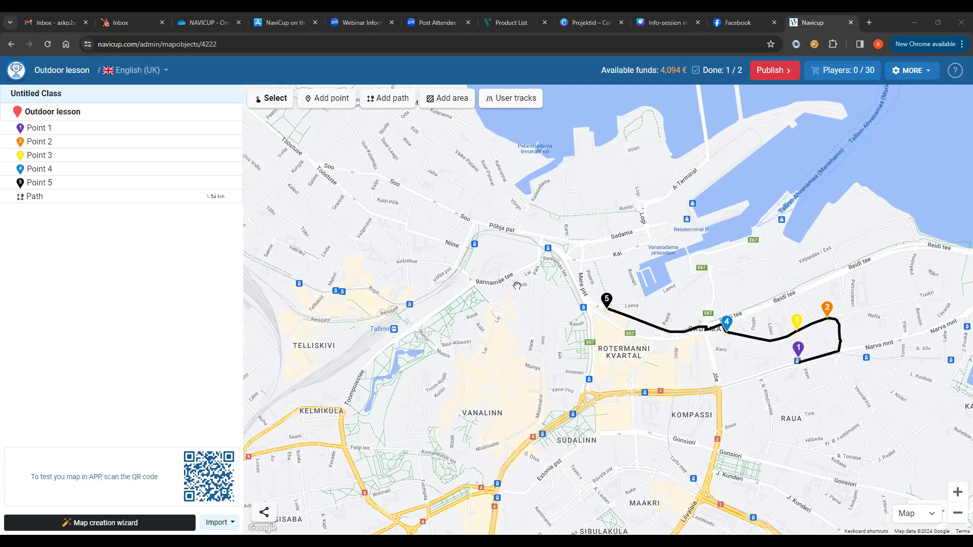
# Step: Review the object settings of Point 1 and Point 2, and browse the audio library for Point 3
pyautogui.click(66, 132)
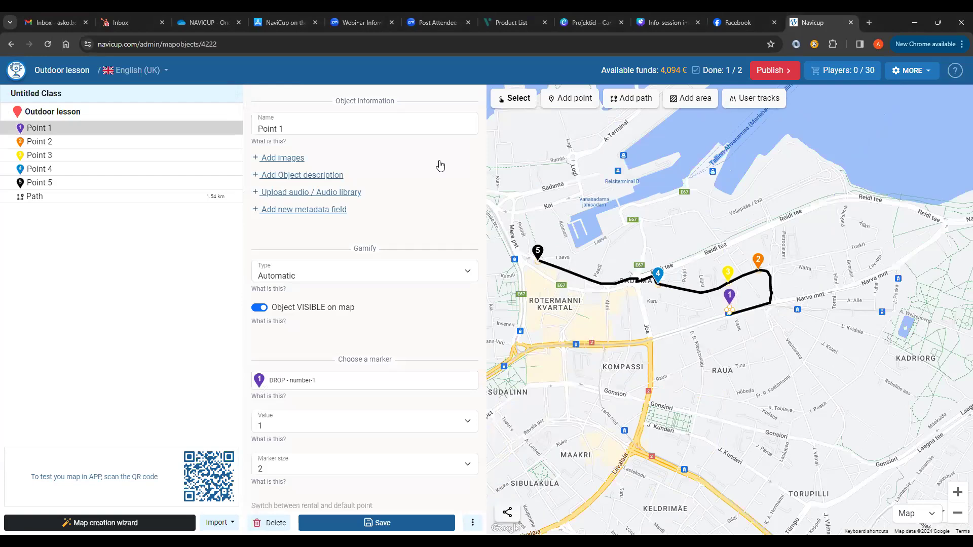
pyautogui.click(44, 142)
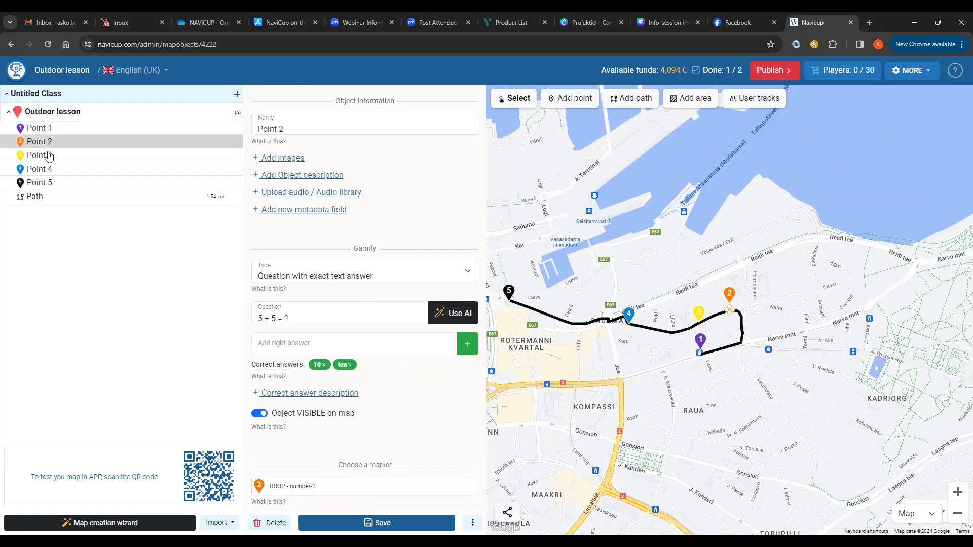
pyautogui.click(48, 156)
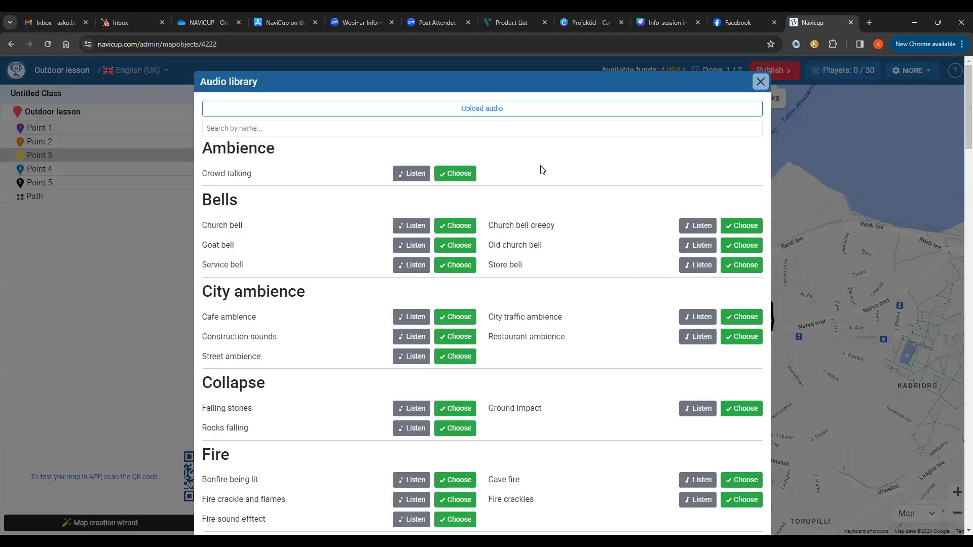
pyautogui.scroll(-3, 541, 169)
pyautogui.scroll(3, 540, 169)
pyautogui.scroll(-10, 540, 169)
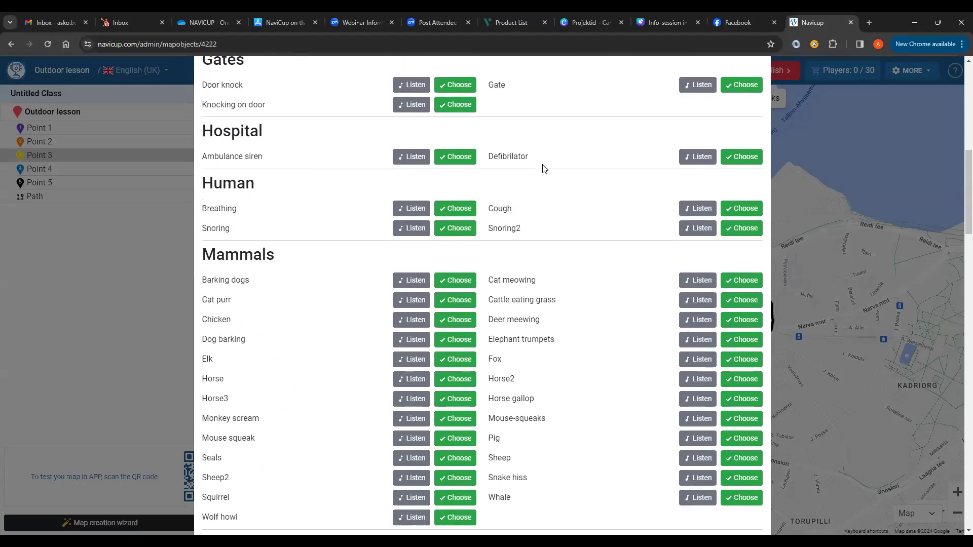
# Step: Browse the remaining sound categories in Point 3's audio library and close it without choosing a sound
pyautogui.scroll(-1, 544, 168)
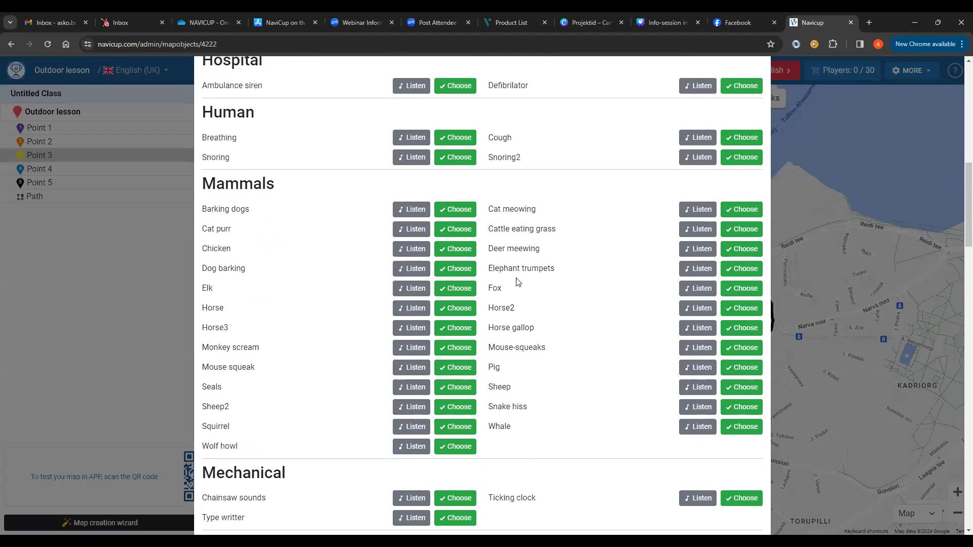
pyautogui.scroll(7, 352, 273)
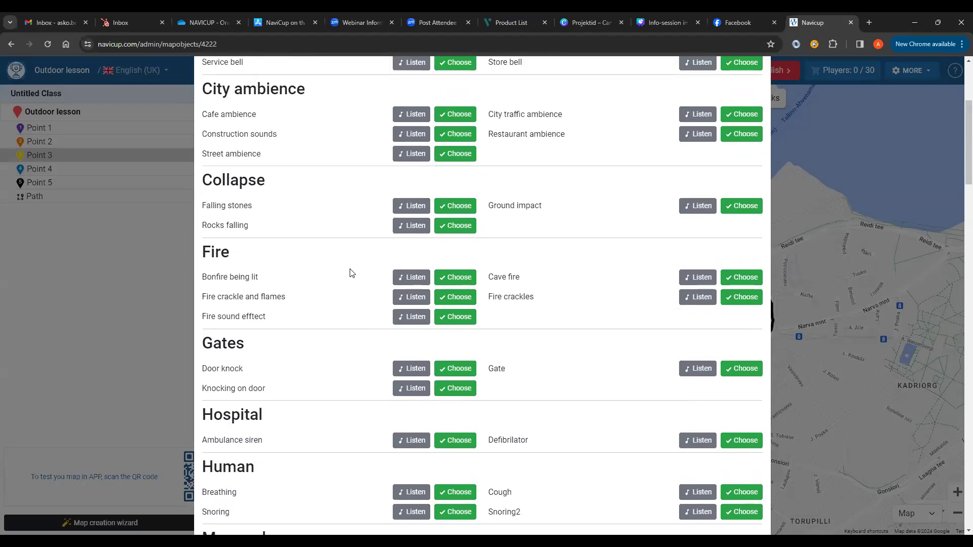
pyautogui.scroll(4, 352, 273)
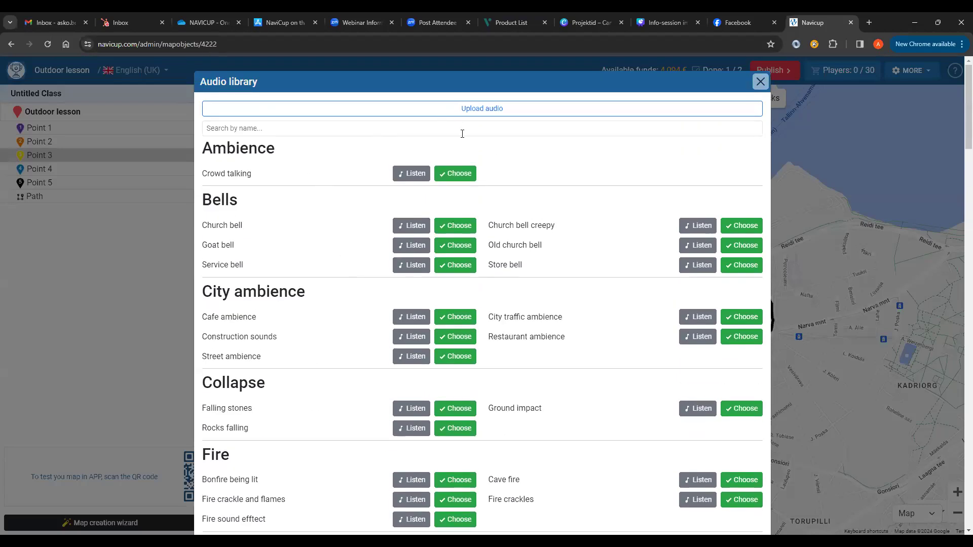
pyautogui.click(794, 74)
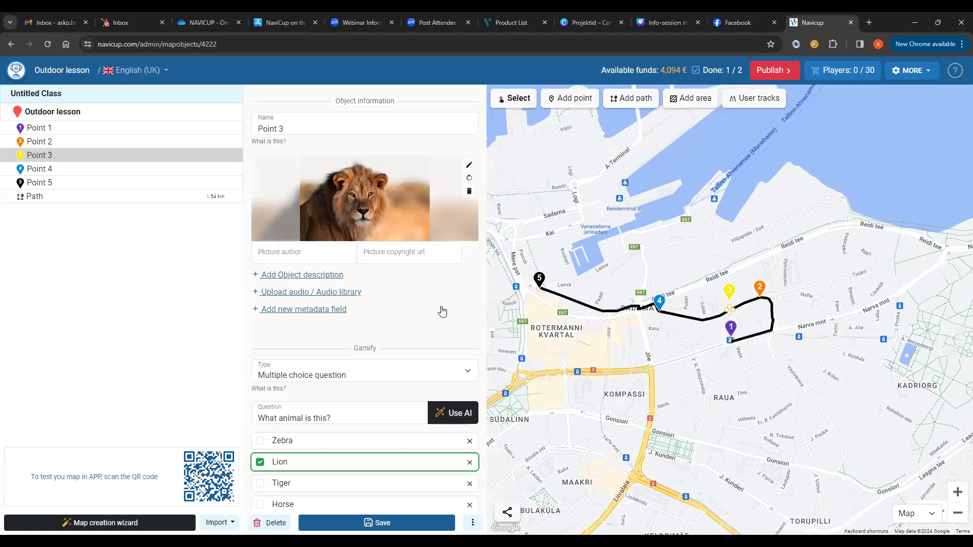
# Step: Add a point at the Eiffel Tower in Paris by searching for "eiffel", save it as an existing place, and reload the map page
pyautogui.click(574, 100)
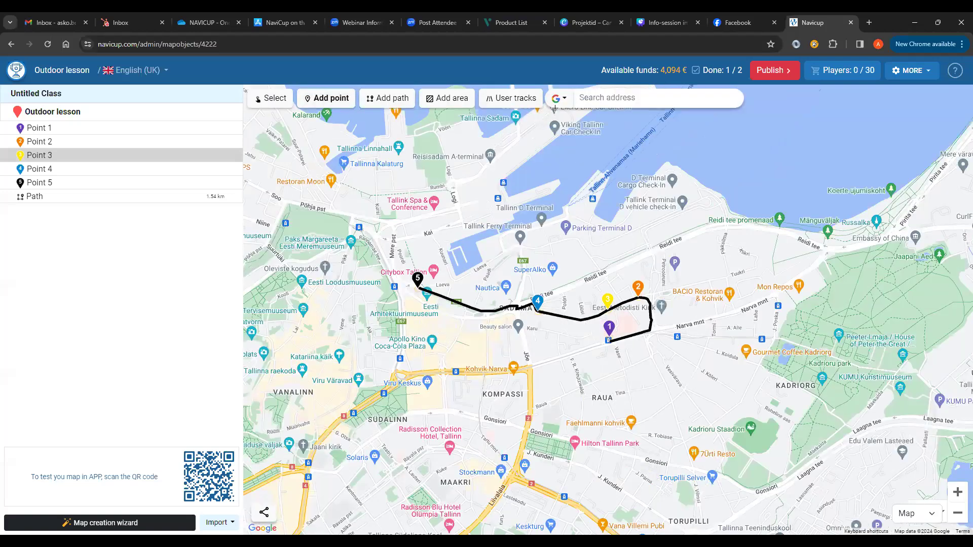
pyautogui.click(627, 100)
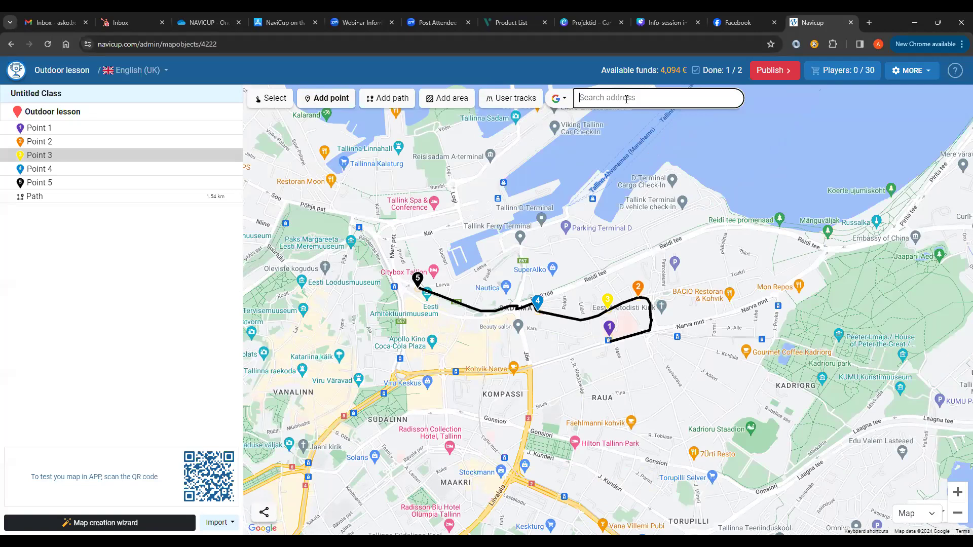
pyautogui.write('eiffel')
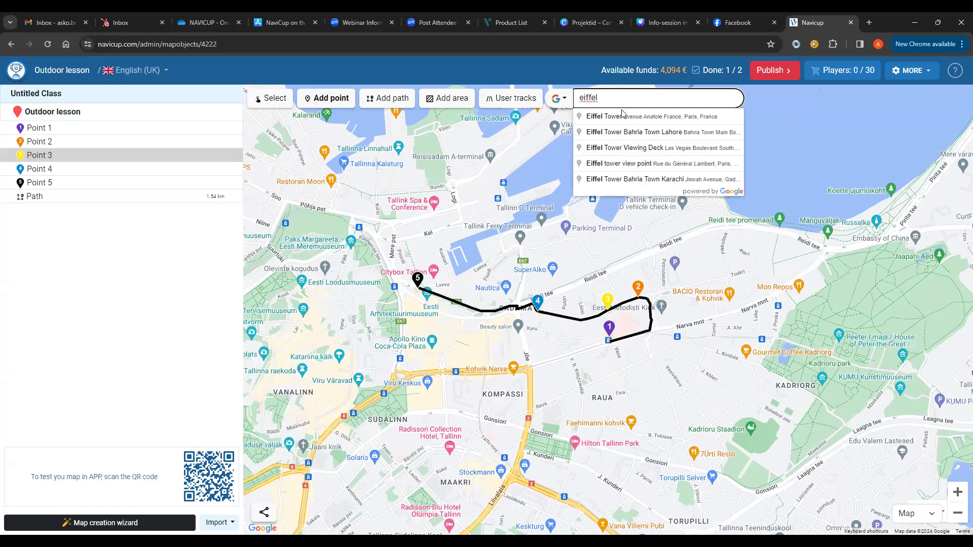
pyautogui.click(622, 117)
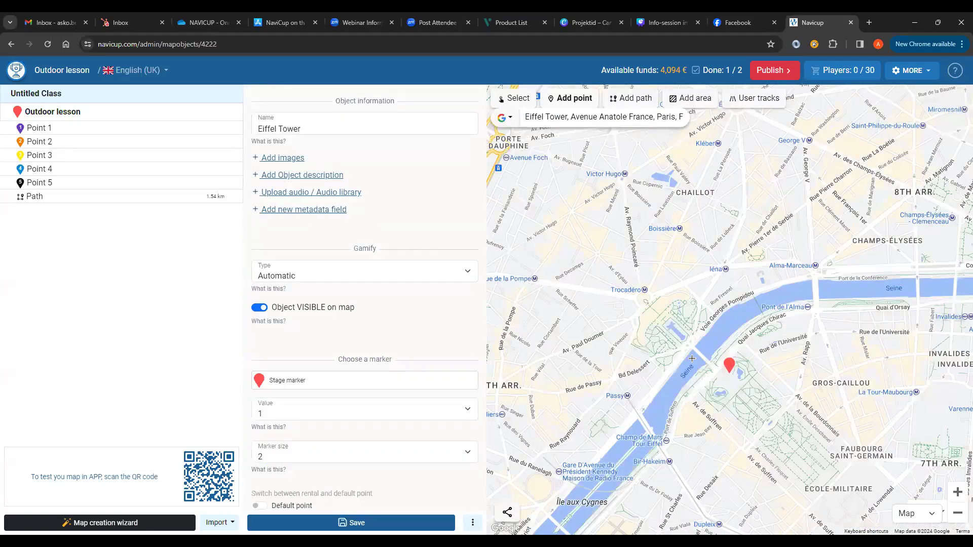
pyautogui.click(352, 523)
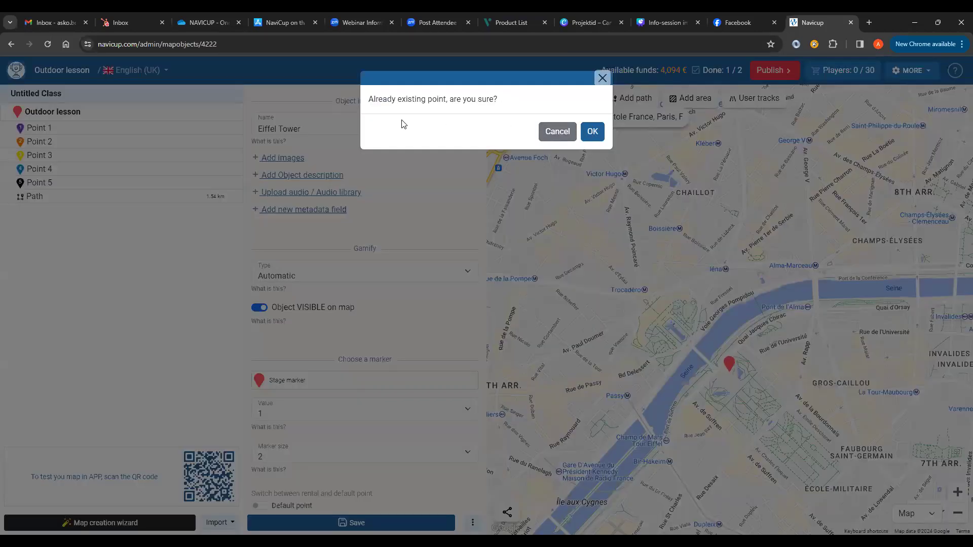
pyautogui.click(594, 132)
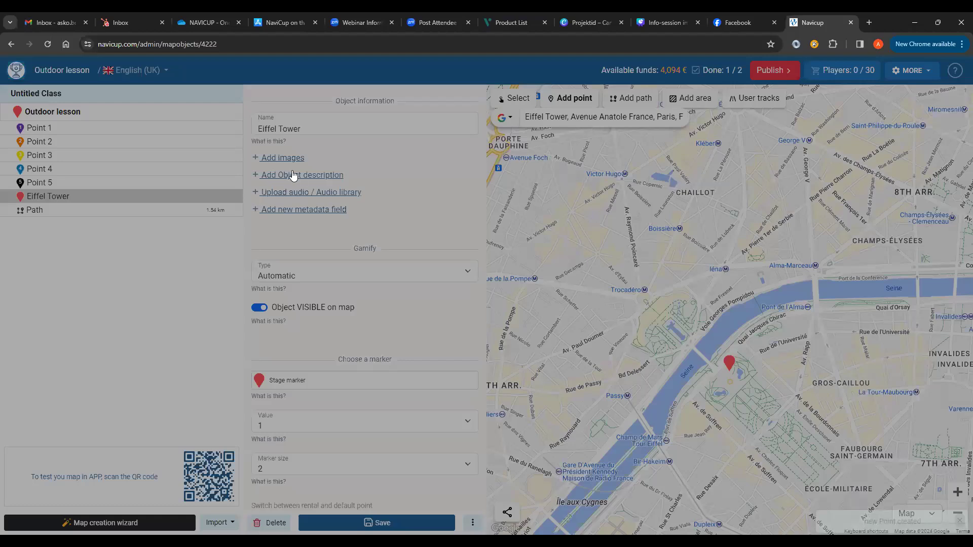
pyautogui.click(48, 45)
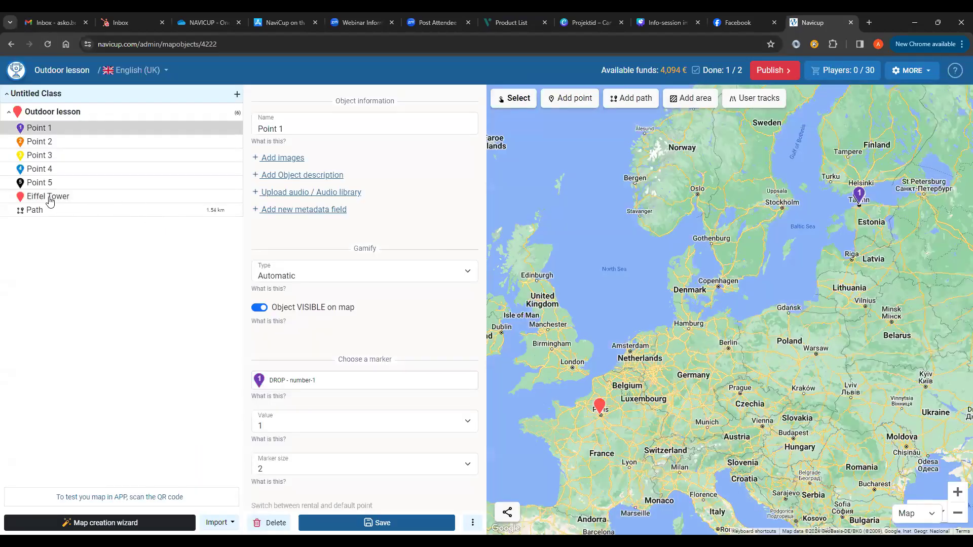
# Step: Generate an official, fact-based AI description for the Eiffel Tower point from its name and address, and save it to the point
pyautogui.click(53, 196)
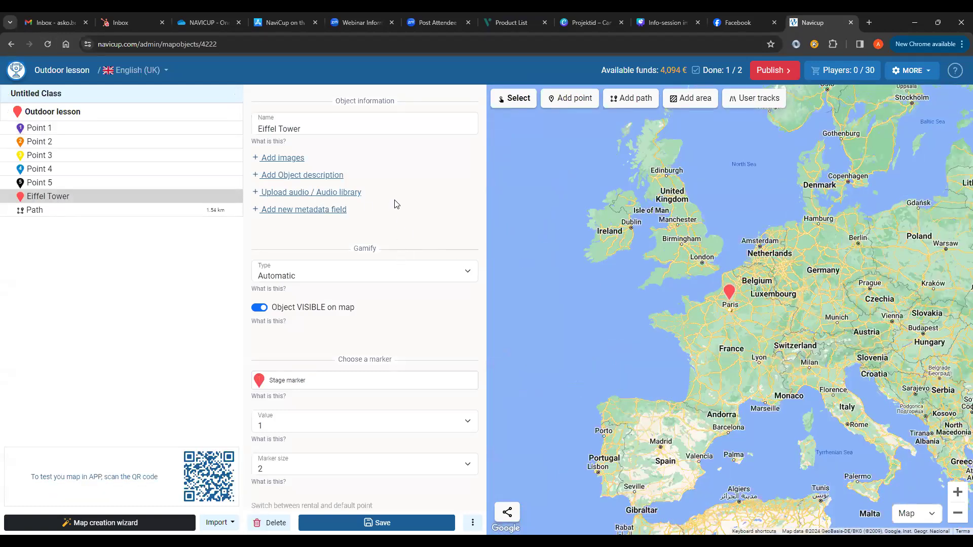
pyautogui.click(280, 176)
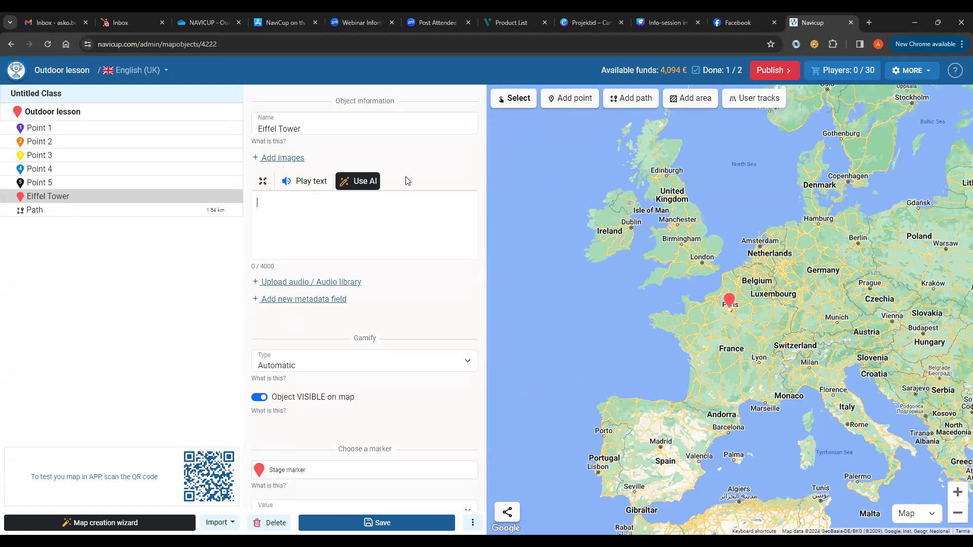
pyautogui.click(360, 183)
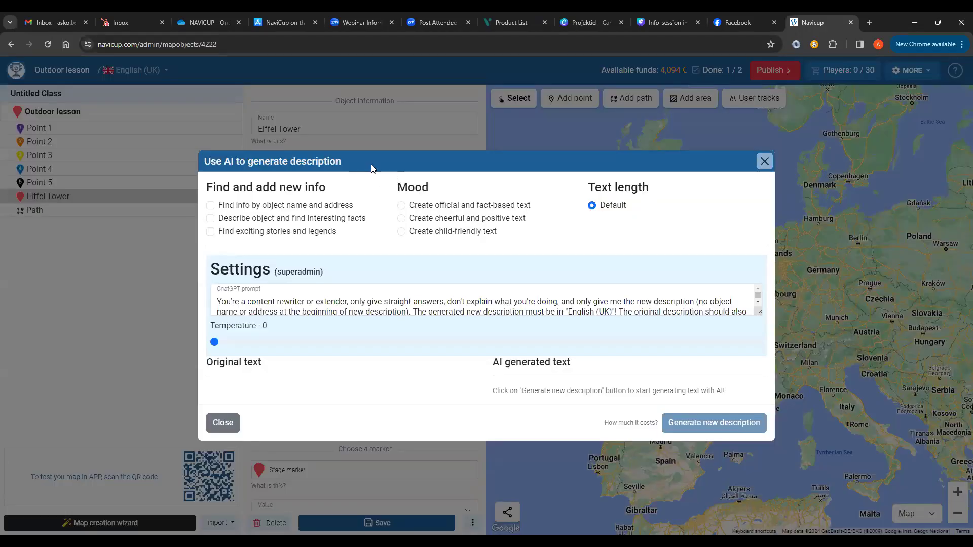
pyautogui.click(210, 205)
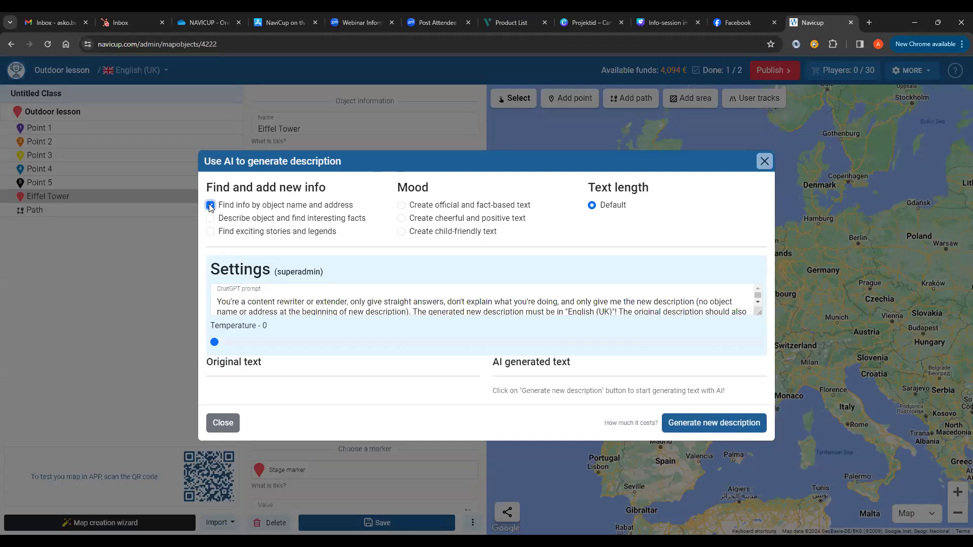
pyautogui.click(401, 205)
pyautogui.click(705, 429)
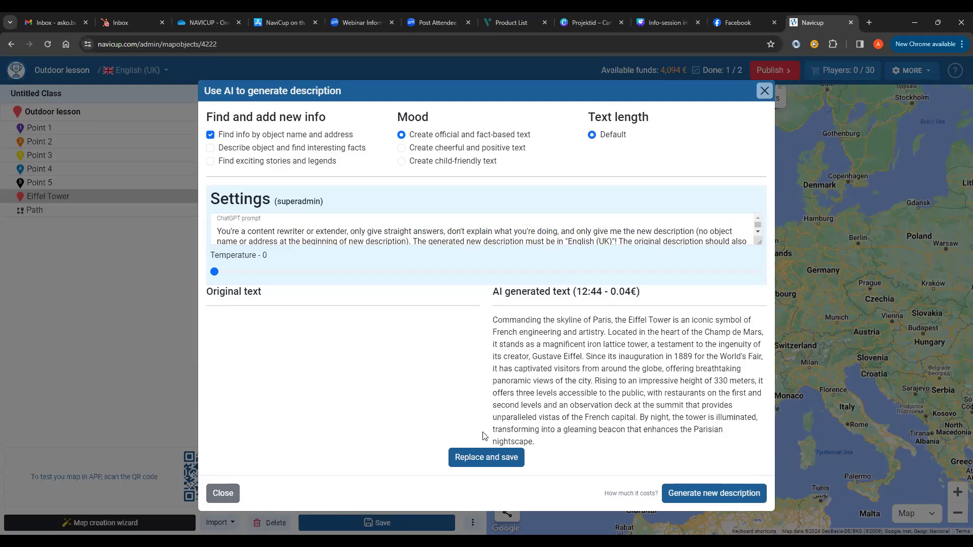
pyautogui.click(485, 458)
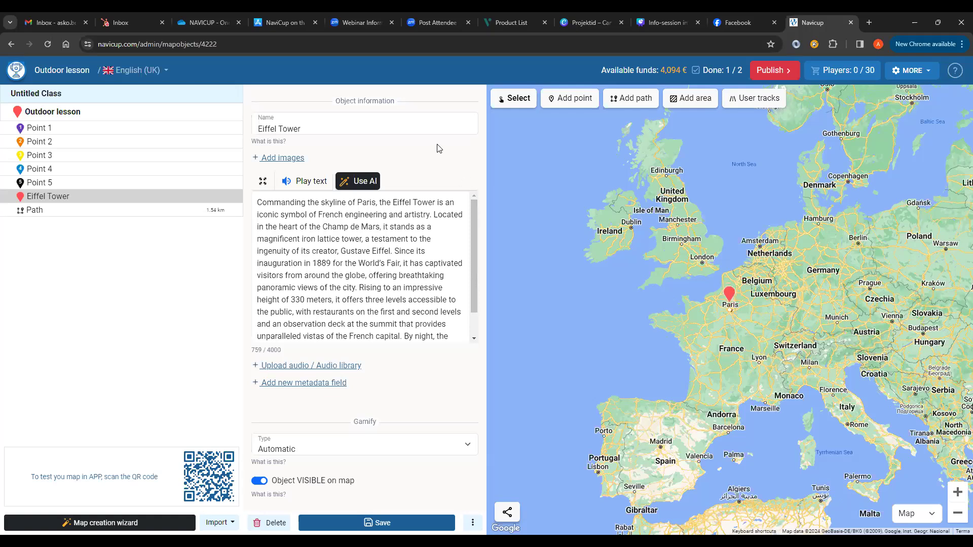
# Step: Rewrite the Eiffel Tower description with AI as child-friendly text at default length, replacing the saved description
pyautogui.moveTo(470, 231); pyautogui.dragTo(419, 165)
pyautogui.click(359, 181)
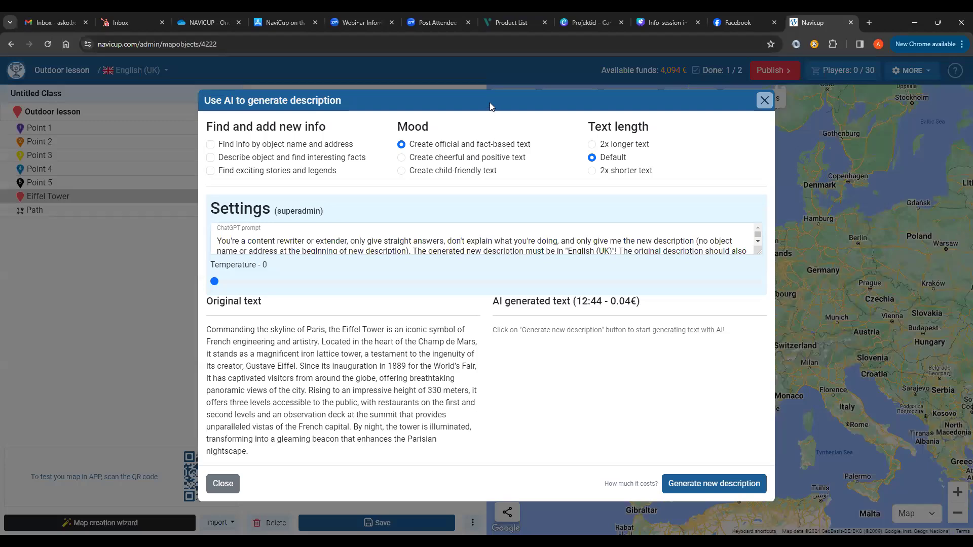
pyautogui.click(404, 173)
pyautogui.click(700, 484)
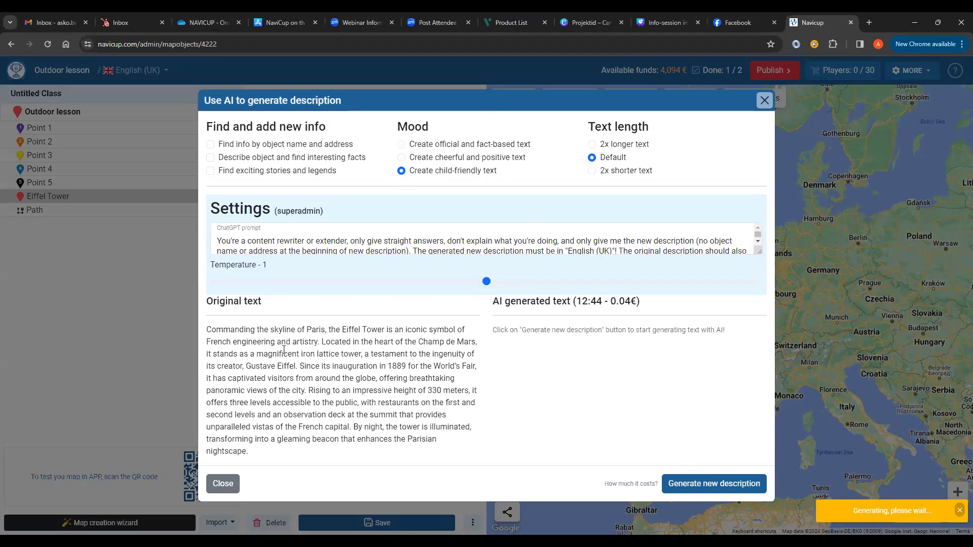
pyautogui.moveTo(206, 331); pyautogui.dragTo(256, 458)
pyautogui.click(257, 458)
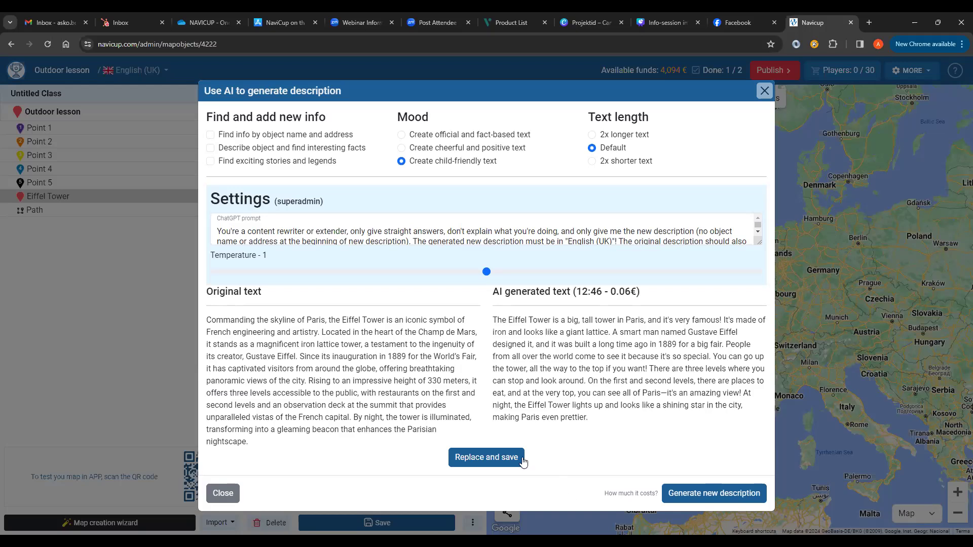
pyautogui.click(487, 458)
pyautogui.click(764, 105)
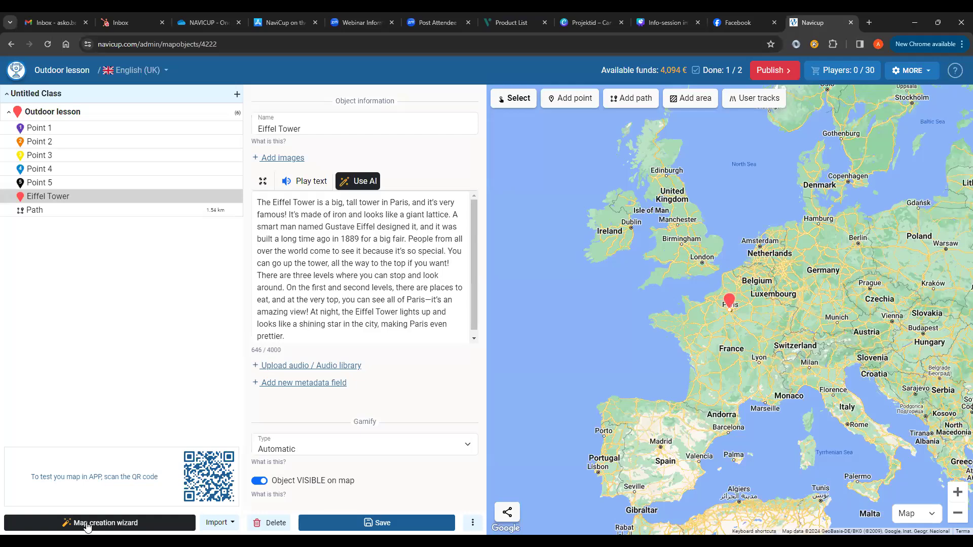
# Step: Start the Map creation wizard and centre its location crosshair on central Helsinki where Erottajankatu meets Eteläesplanadi, zoomed in to street level
pyautogui.click(89, 525)
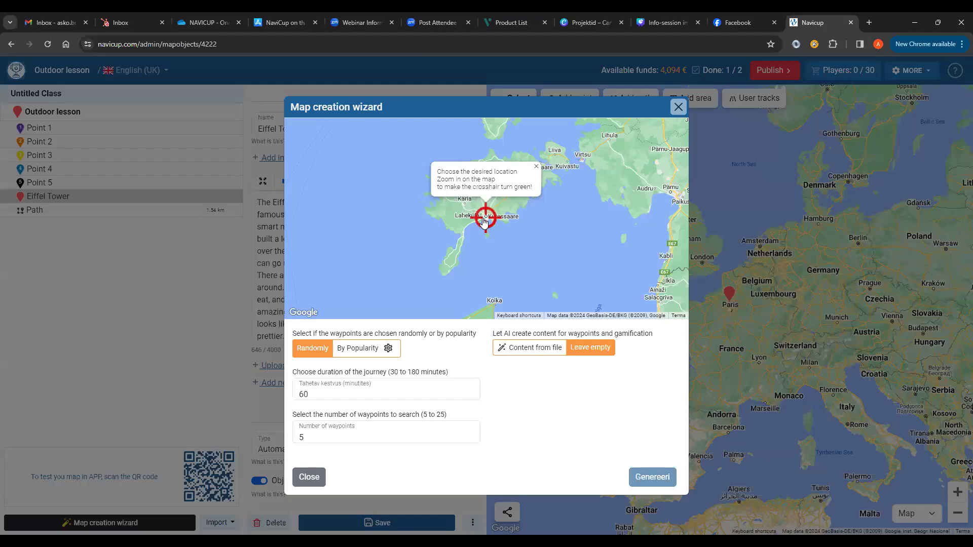
pyautogui.click(536, 167)
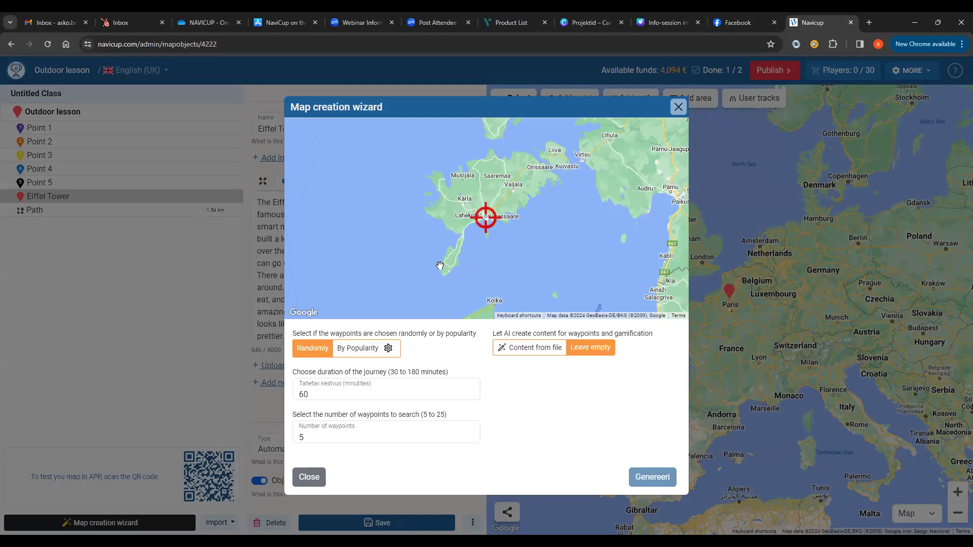
pyautogui.scroll(-2, 514, 203)
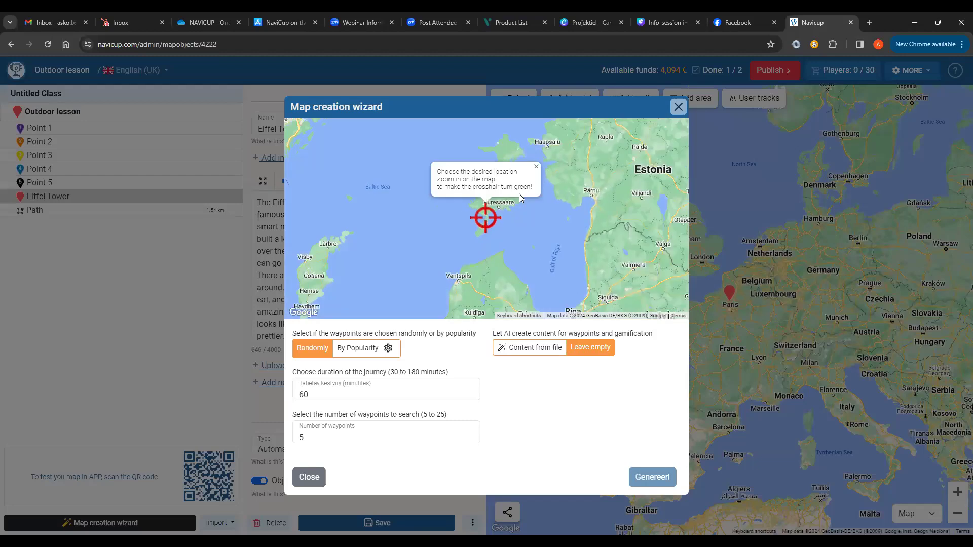
pyautogui.moveTo(498, 136); pyautogui.dragTo(463, 229)
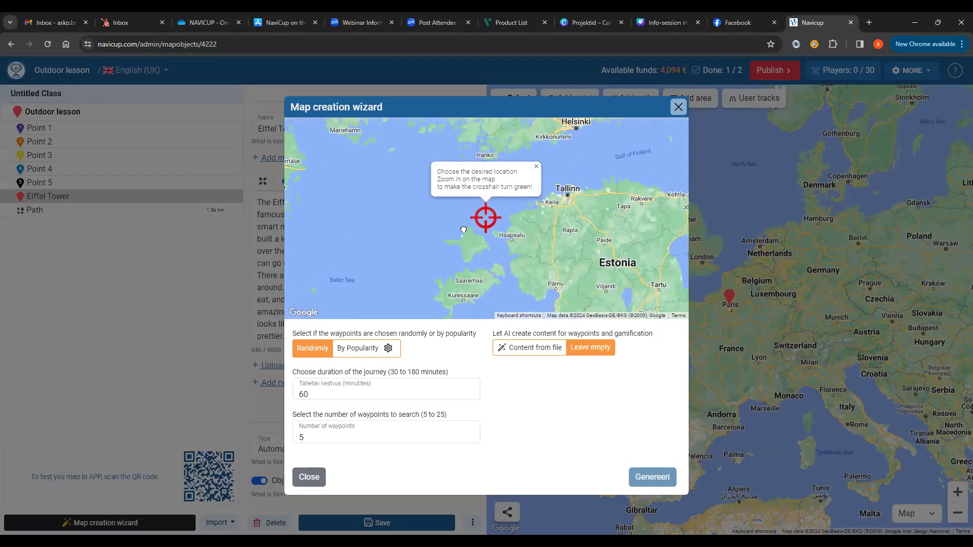
pyautogui.scroll(-2, 578, 175)
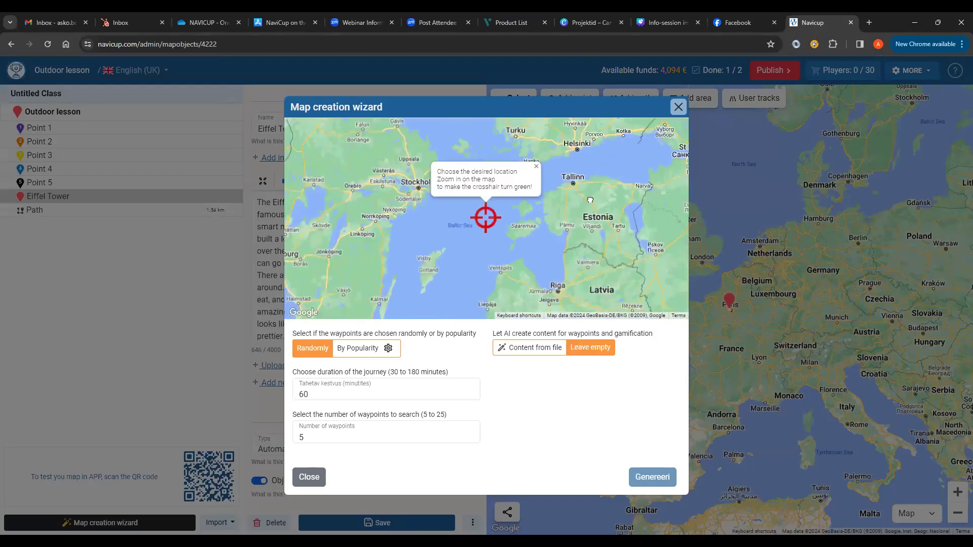
pyautogui.scroll(3, 560, 193)
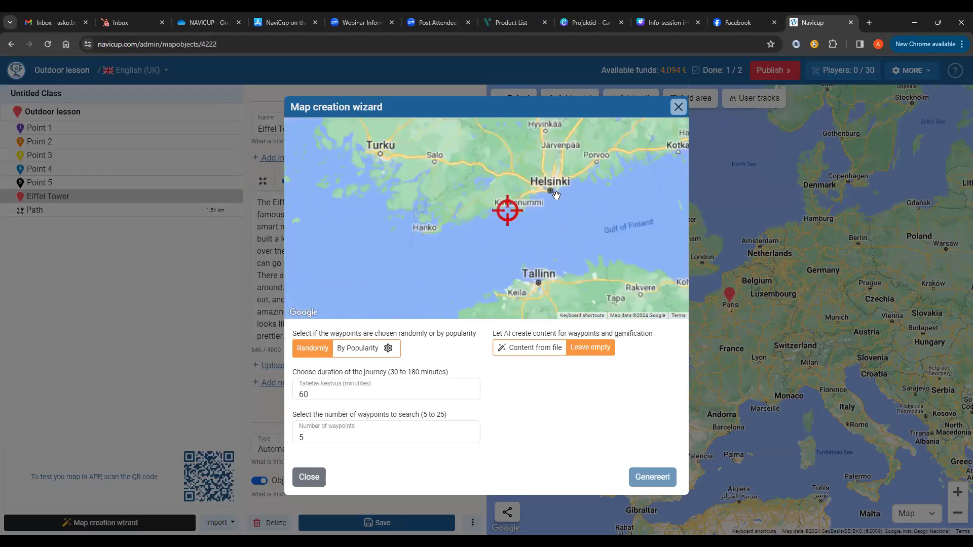
pyautogui.scroll(2, 555, 195)
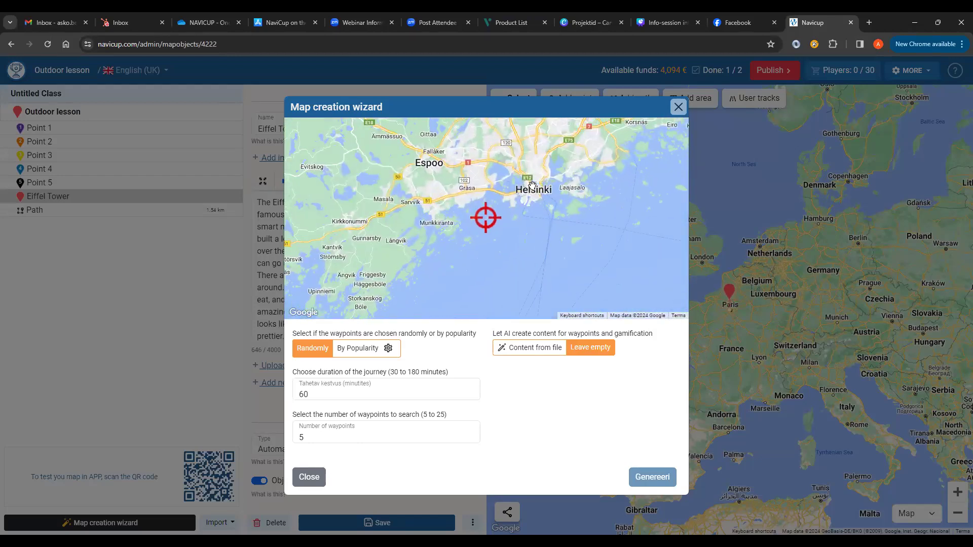
pyautogui.scroll(1, 532, 185)
pyautogui.scroll(2, 505, 220)
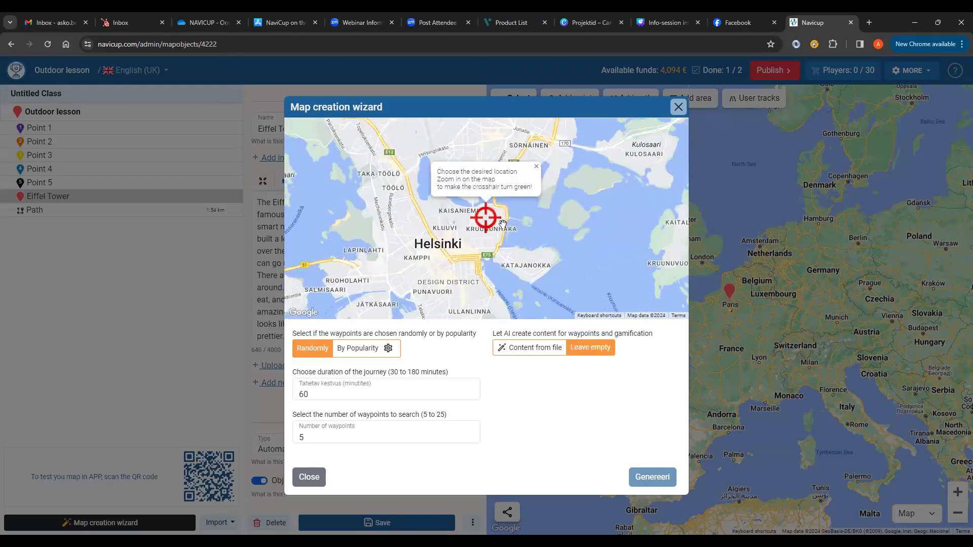
pyautogui.scroll(1, 500, 227)
pyautogui.moveTo(499, 232); pyautogui.dragTo(527, 168)
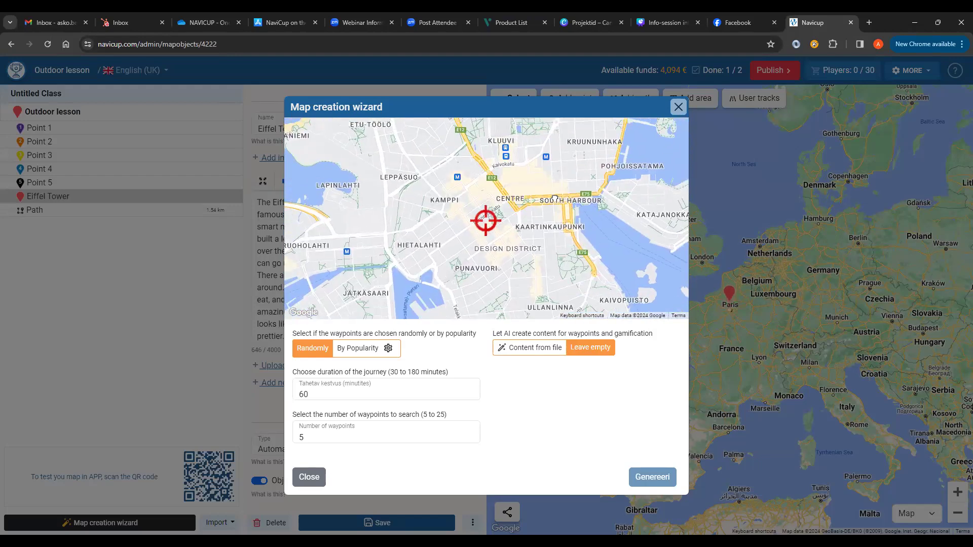
pyautogui.scroll(1, 555, 198)
pyautogui.scroll(1, 522, 239)
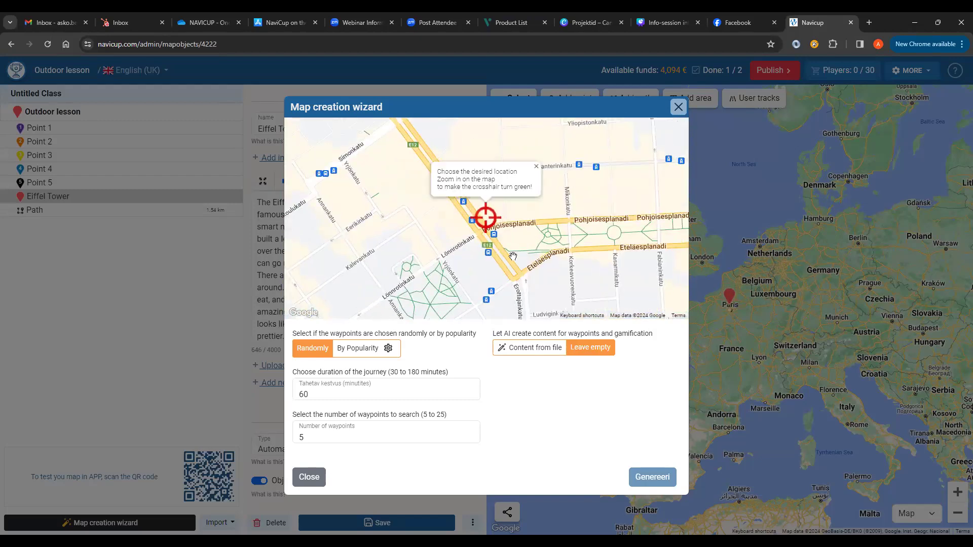
pyautogui.moveTo(524, 231)
pyautogui.mouseDown()
pyautogui.moveTo(491, 195)
pyautogui.moveTo(525, 217)
pyautogui.moveTo(545, 212)
pyautogui.moveTo(541, 224)
pyautogui.mouseUp()
pyautogui.scroll(1, 515, 219)
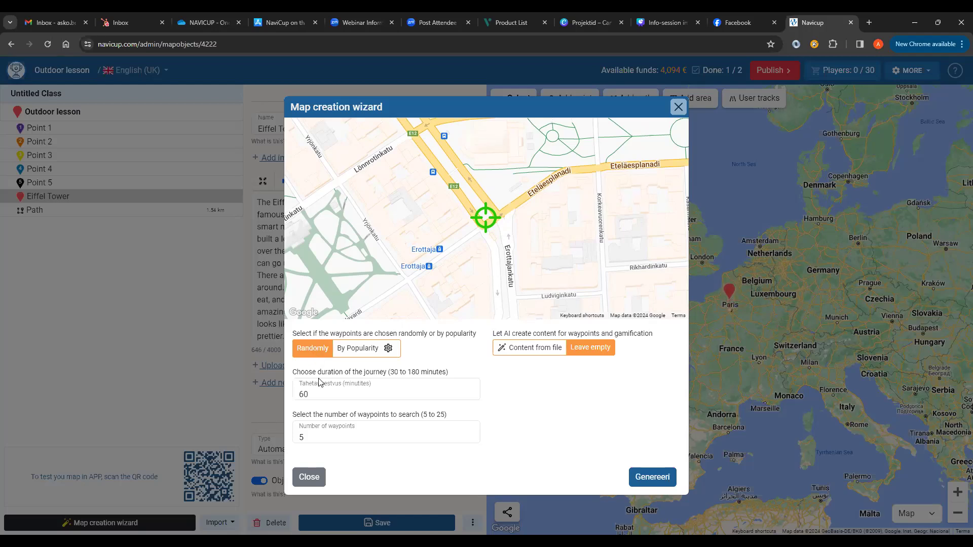
# Step: Set the wizard's journey duration to 45 minutes and generate the waypoint route
pyautogui.click(323, 394)
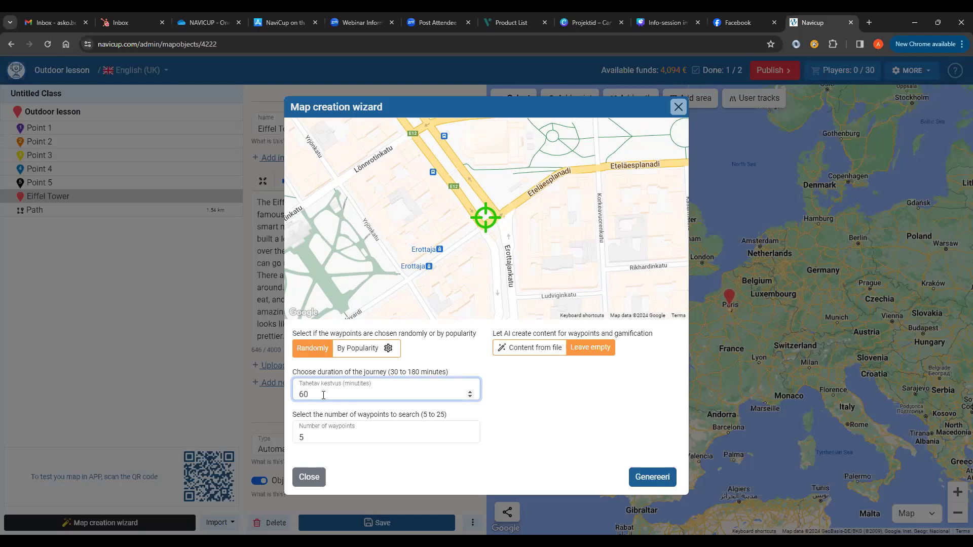
pyautogui.click(470, 393)
pyautogui.click(470, 393)
pyautogui.click(469, 393)
pyautogui.click(334, 395)
pyautogui.click(470, 398)
pyautogui.click(471, 398)
pyautogui.click(470, 399)
pyautogui.click(471, 398)
pyautogui.moveTo(309, 395); pyautogui.dragTo(278, 399)
pyautogui.write('45')
pyautogui.click(474, 354)
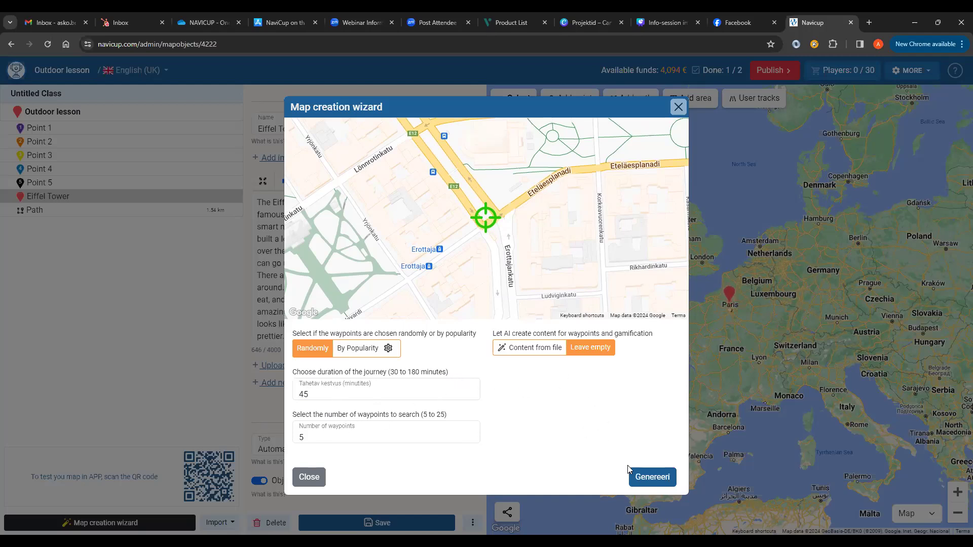
pyautogui.click(651, 479)
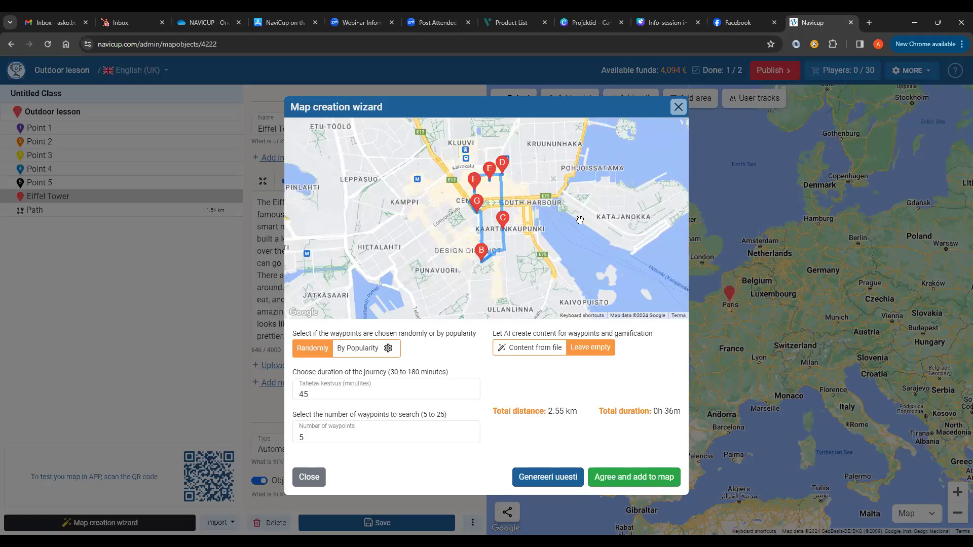
# Step: Have AI create the wizard's waypoint content from the file "Bioloogia teemad keskkoolile.txt" in the Biologi class folder of Downloads
pyautogui.click(527, 349)
pyautogui.click(522, 383)
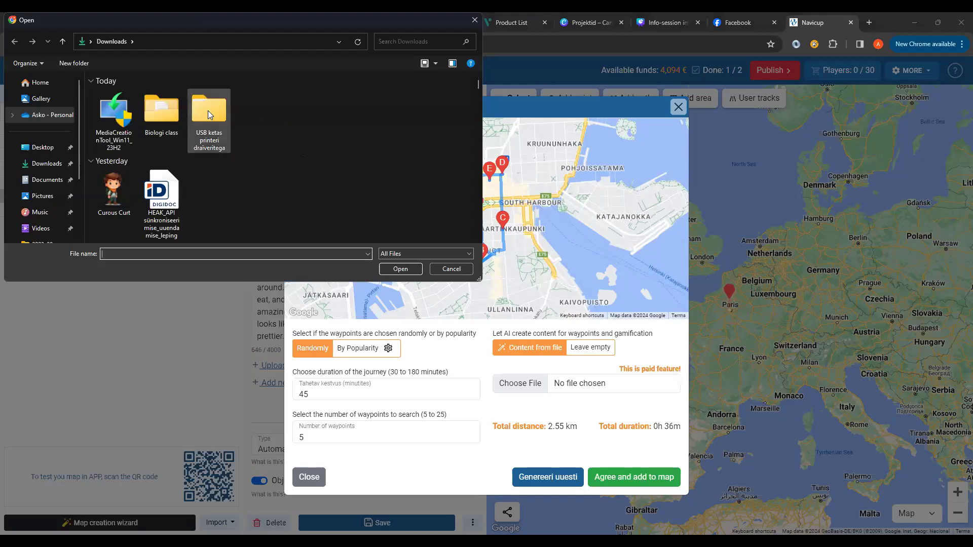
pyautogui.doubleClick(166, 116)
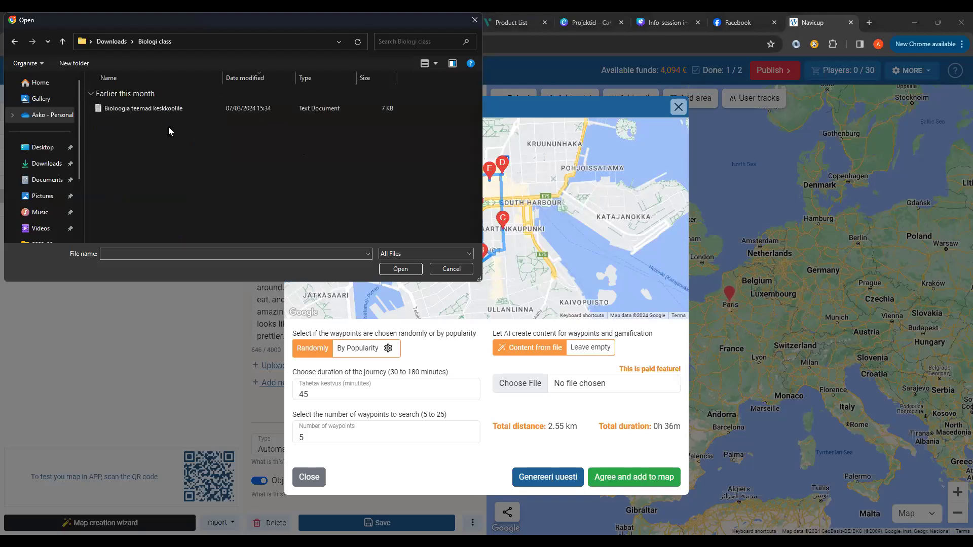
pyautogui.click(120, 108)
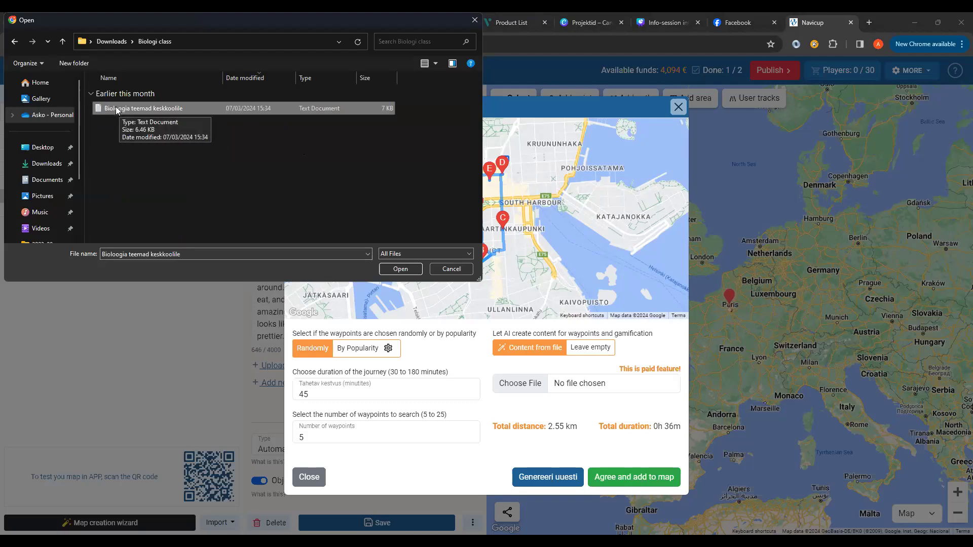
pyautogui.press('Return')
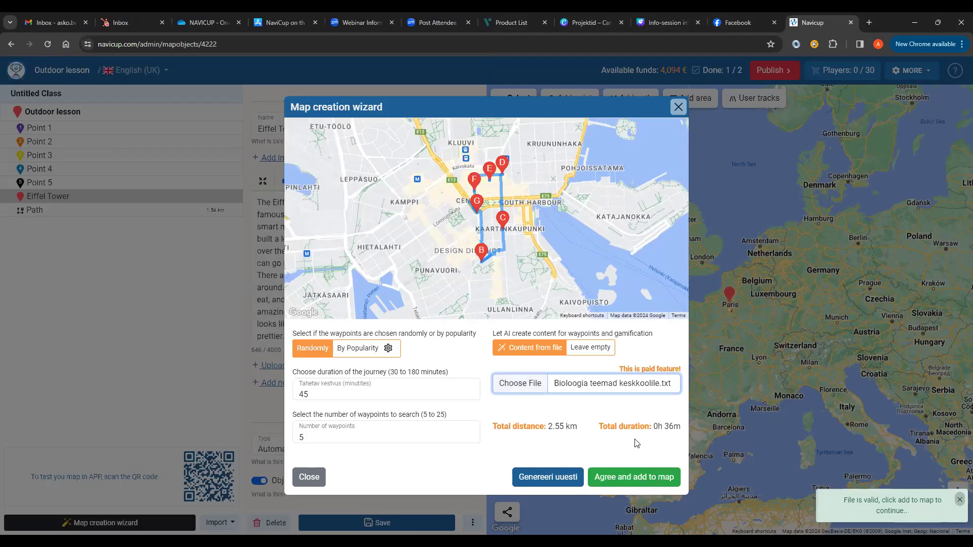
# Step: Accept the generated waypoint route, add it to the map with its AI content, and dismiss the generation cost summary
pyautogui.click(630, 478)
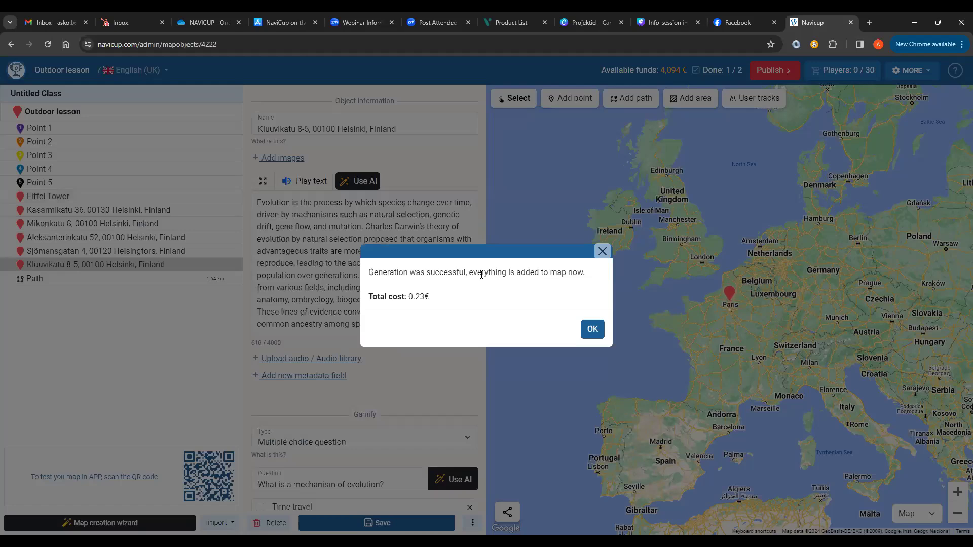
pyautogui.moveTo(429, 297); pyautogui.dragTo(409, 297)
pyautogui.click(417, 296)
pyautogui.click(590, 330)
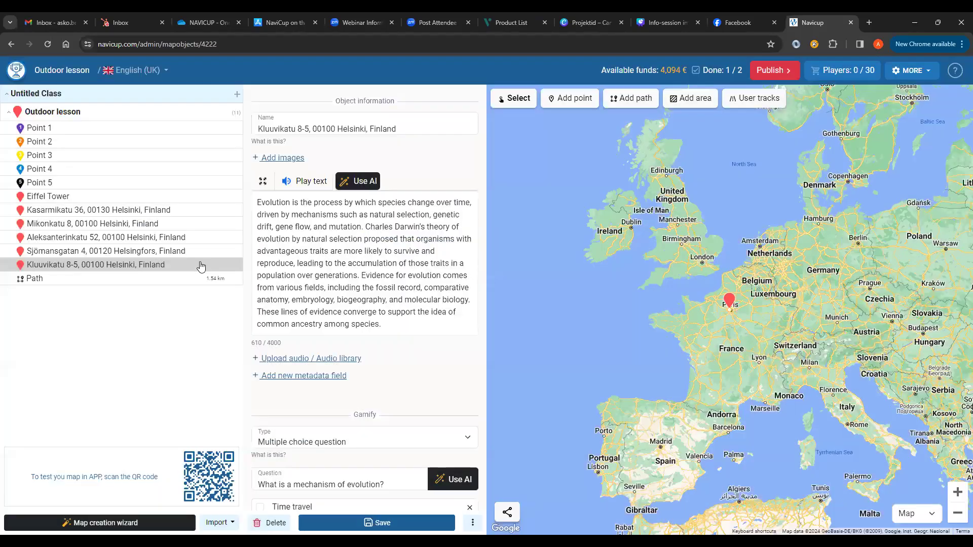
# Step: Open the generated Kasarmikatu waypoint and examine the spread of the new waypoints across central Helsinki on the map
pyautogui.click(77, 212)
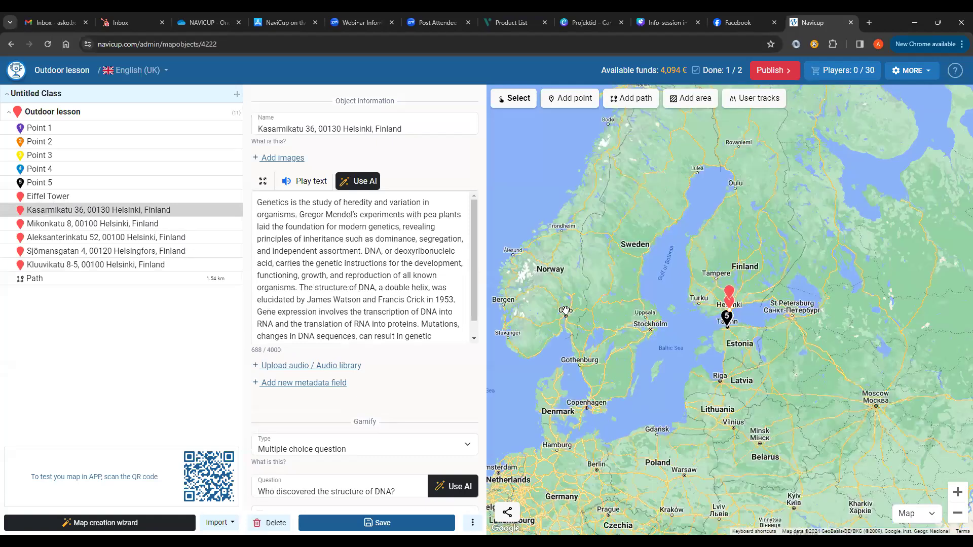
pyautogui.scroll(2, 733, 313)
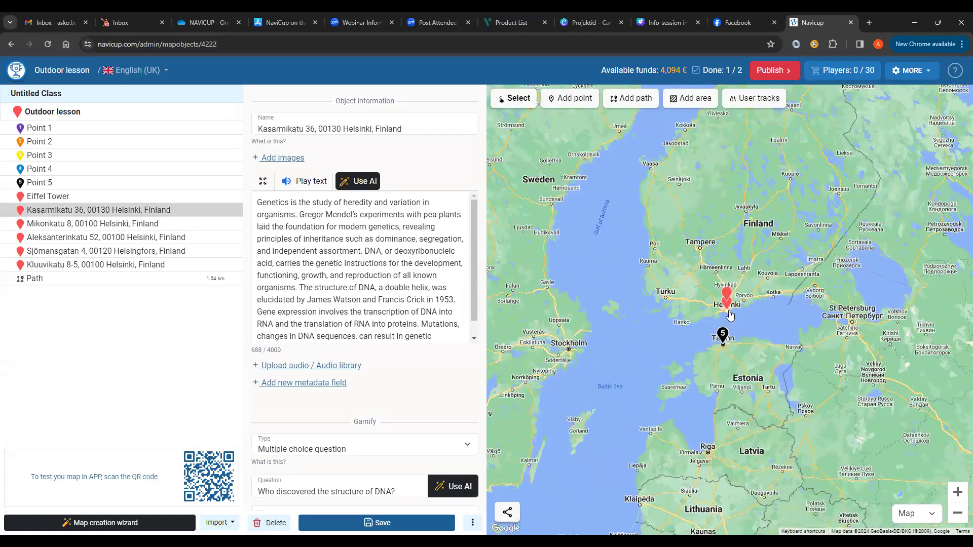
pyautogui.scroll(5, 730, 315)
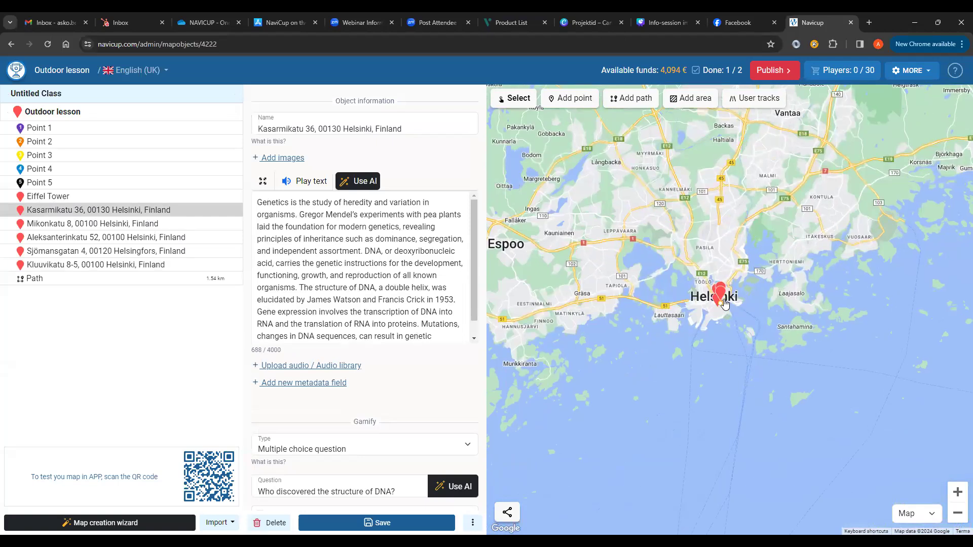
pyautogui.scroll(5, 725, 303)
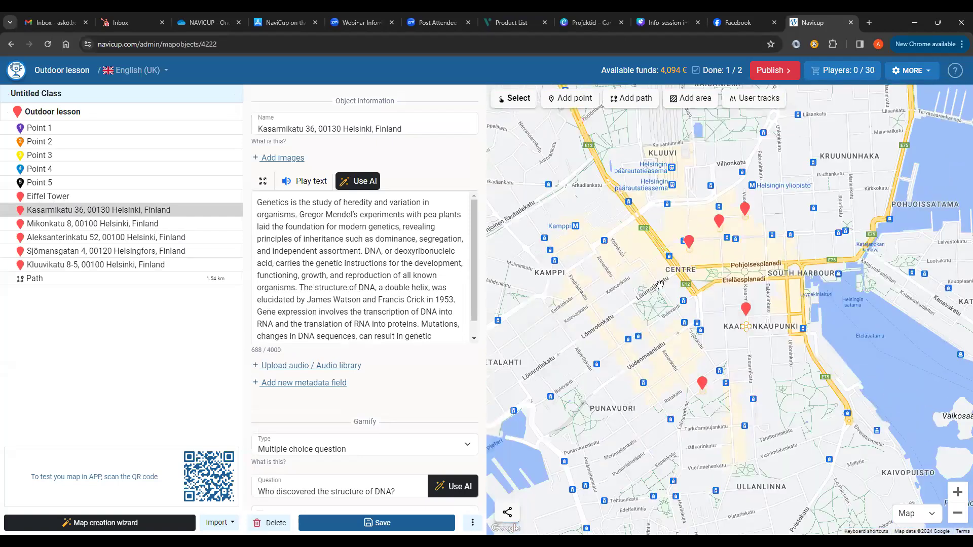
pyautogui.scroll(1, 731, 255)
# Step: Review the AI-written description and multiple choice question of the Kasarmikatu waypoint, and open the Mikonkatu waypoint to compare its content
pyautogui.click(116, 223)
pyautogui.click(118, 211)
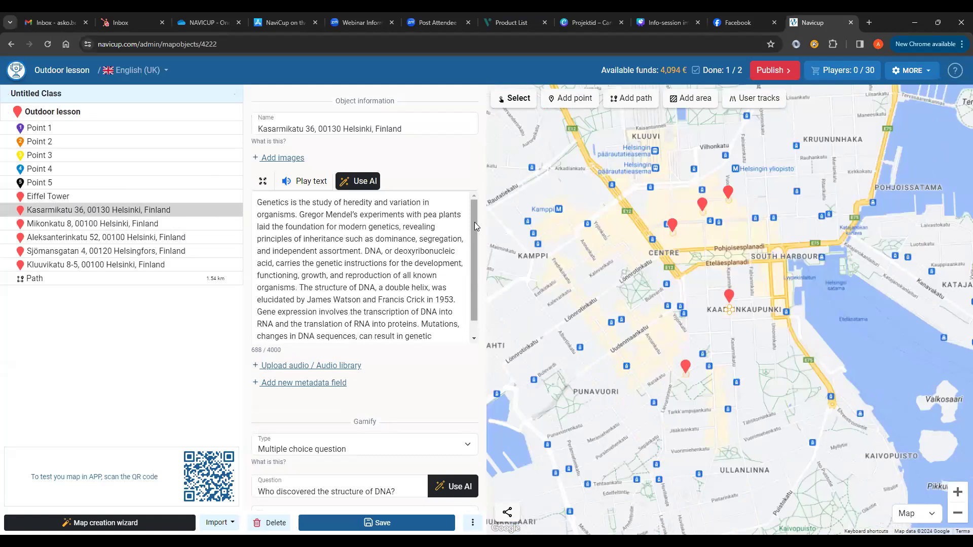
pyautogui.scroll(-1, 476, 236)
pyautogui.scroll(-1, 476, 233)
pyautogui.scroll(3, 475, 218)
pyautogui.scroll(-2, 474, 238)
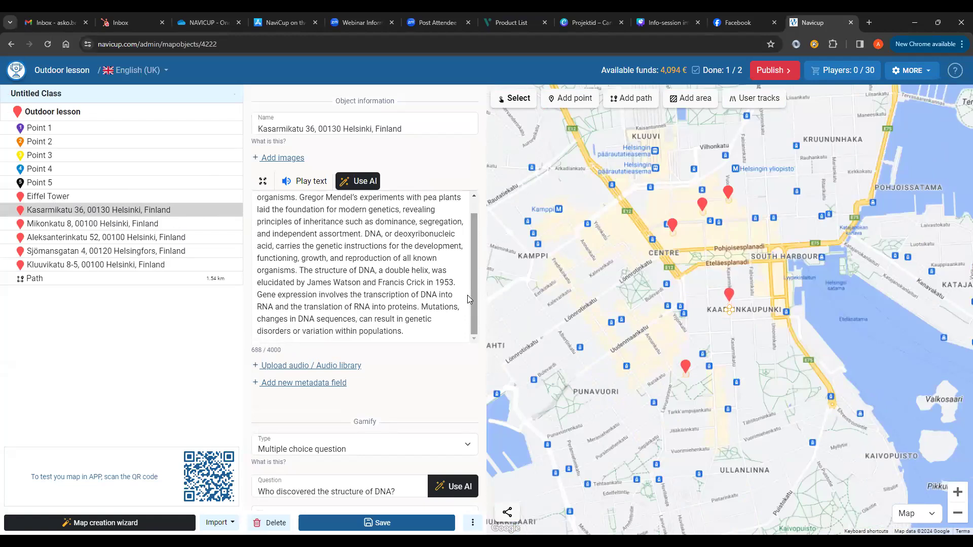
pyautogui.scroll(-3, 459, 292)
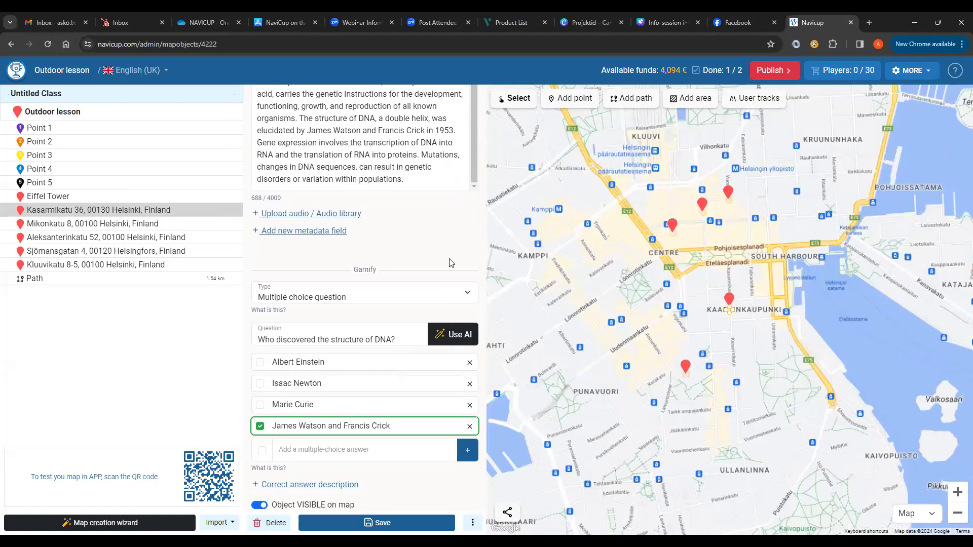
pyautogui.click(336, 339)
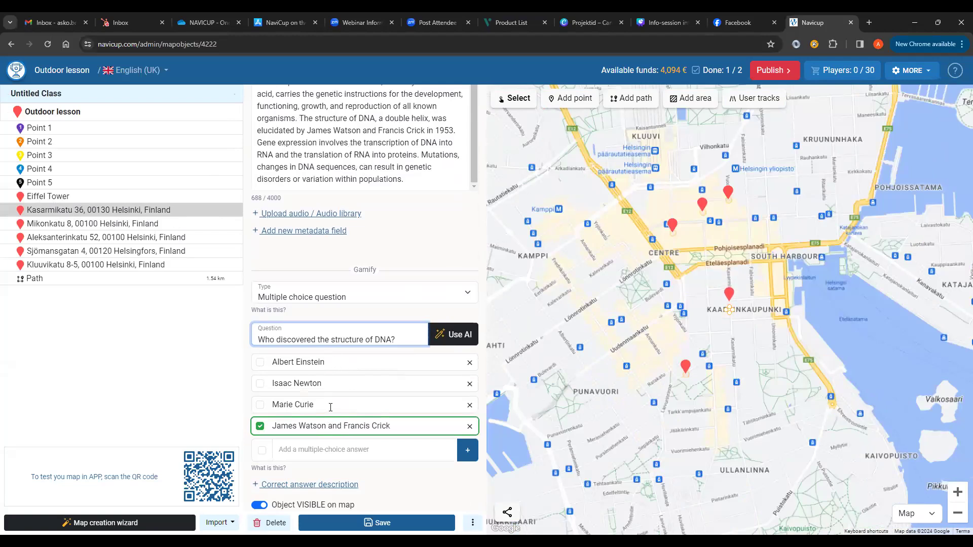
pyautogui.click(126, 225)
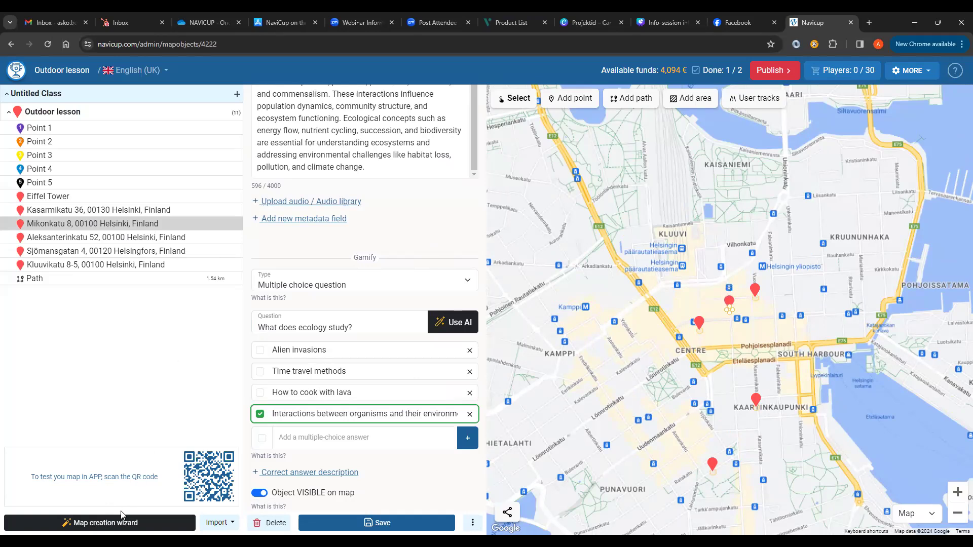
# Step: Reopen the Map creation wizard and set its waypoints to be chosen by popularity
pyautogui.click(98, 524)
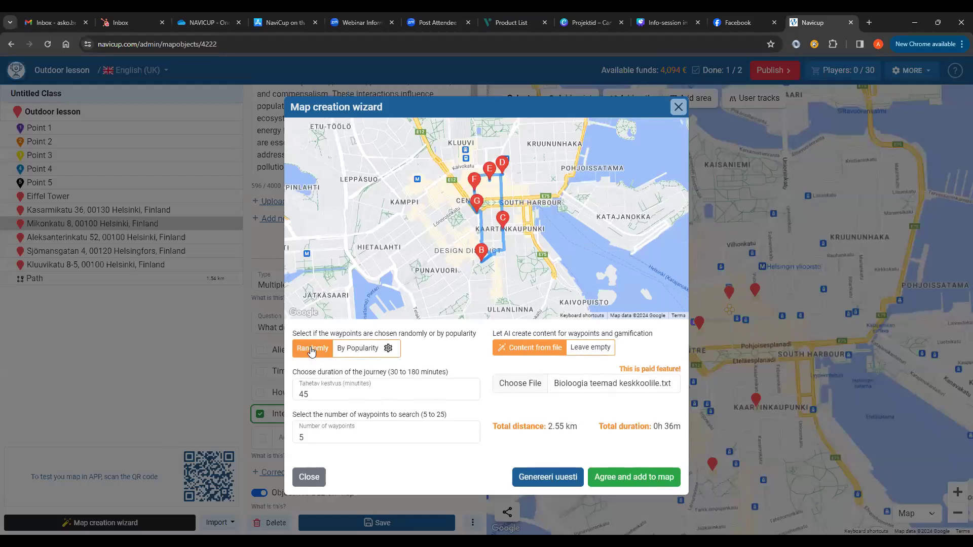
pyautogui.click(353, 350)
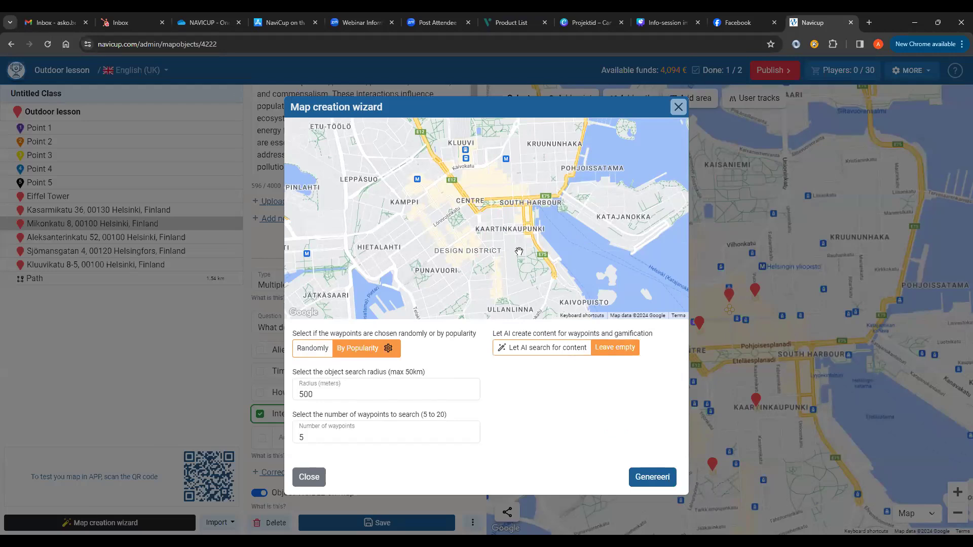
# Step: Examine the full list of place types included in the wizard's popularity search, and close it without changes
pyautogui.click(389, 349)
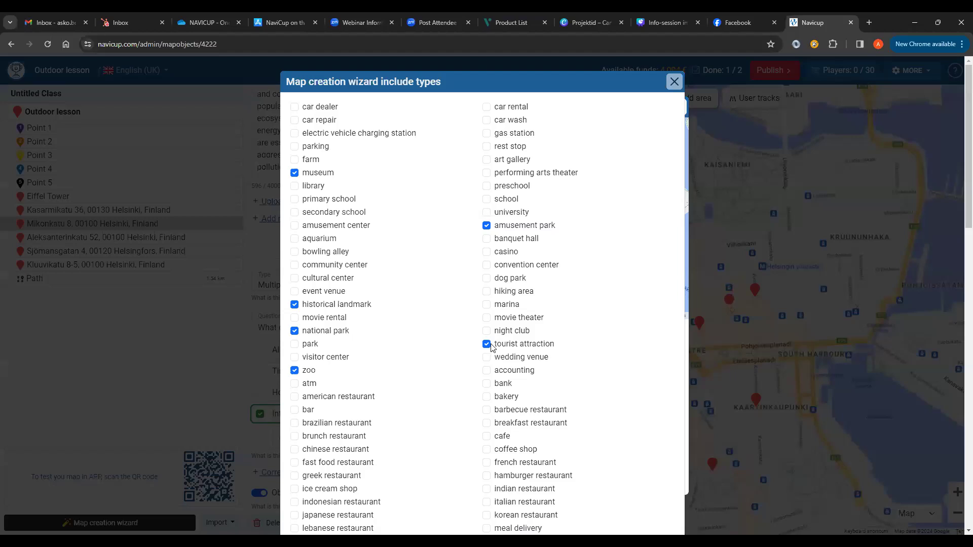
pyautogui.scroll(-6, 506, 311)
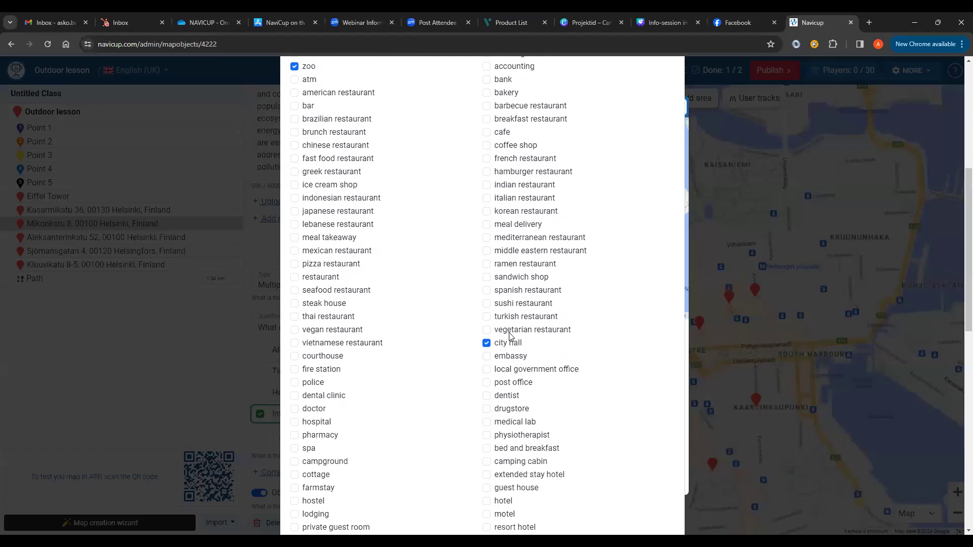
pyautogui.scroll(-3, 494, 324)
pyautogui.scroll(-3, 497, 284)
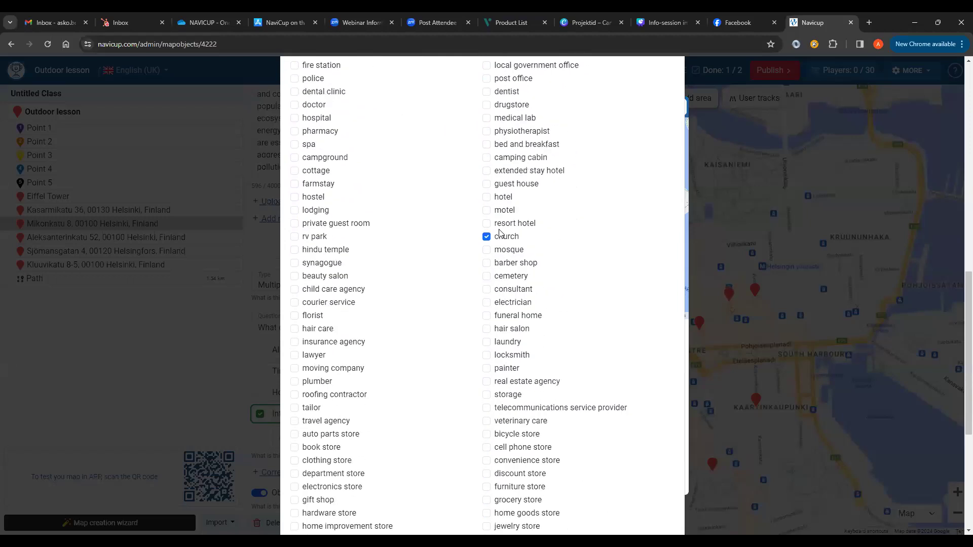
pyautogui.scroll(-4, 504, 241)
pyautogui.scroll(-2, 505, 241)
pyautogui.scroll(20, 505, 242)
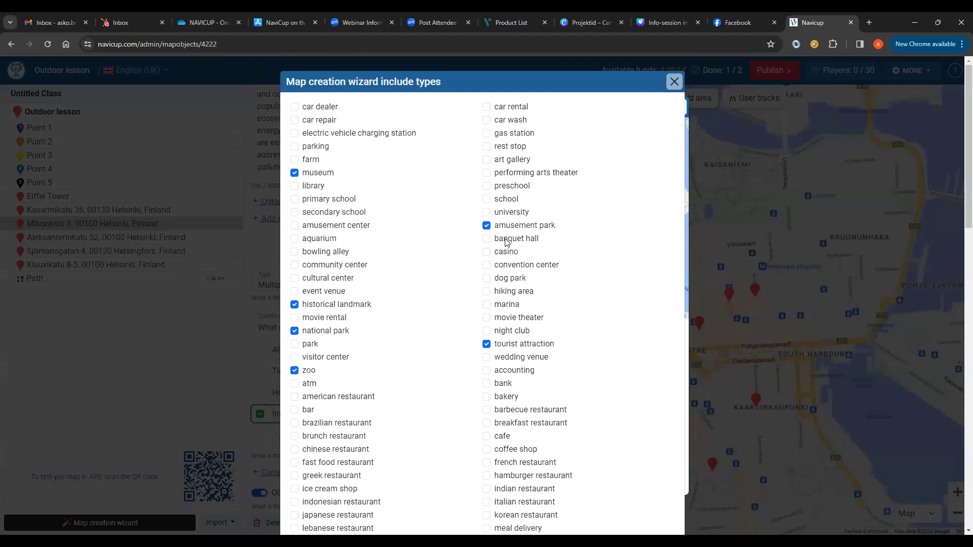
pyautogui.scroll(-20, 506, 242)
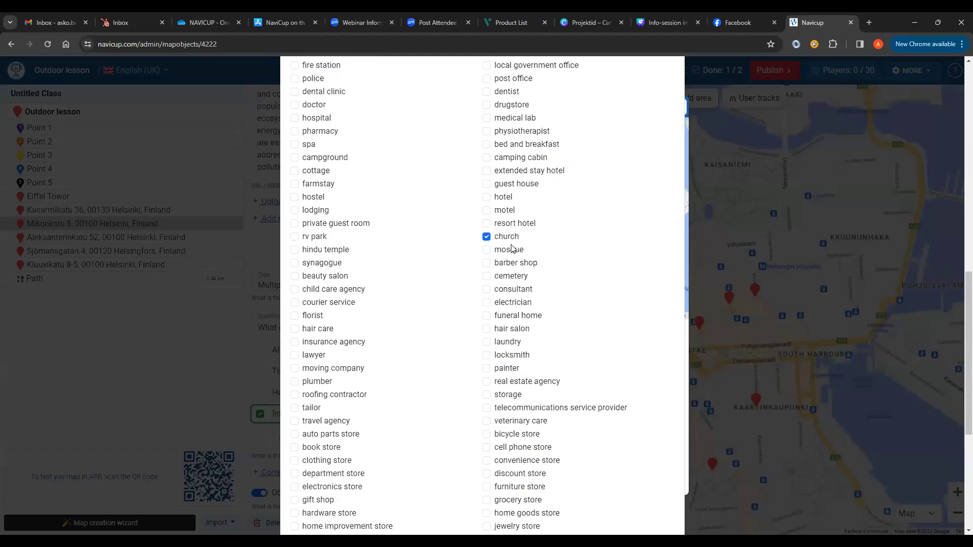
pyautogui.click(659, 502)
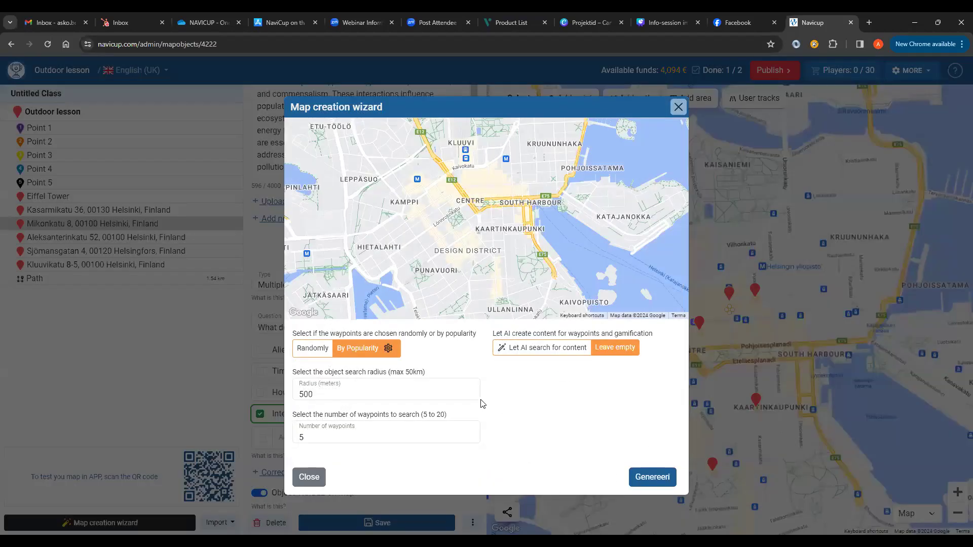
pyautogui.click(330, 391)
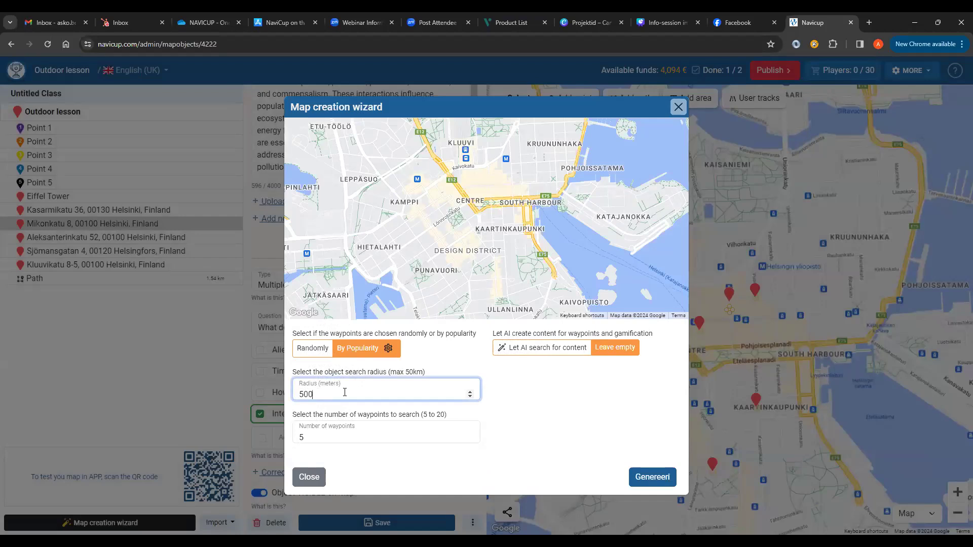
pyautogui.click(332, 431)
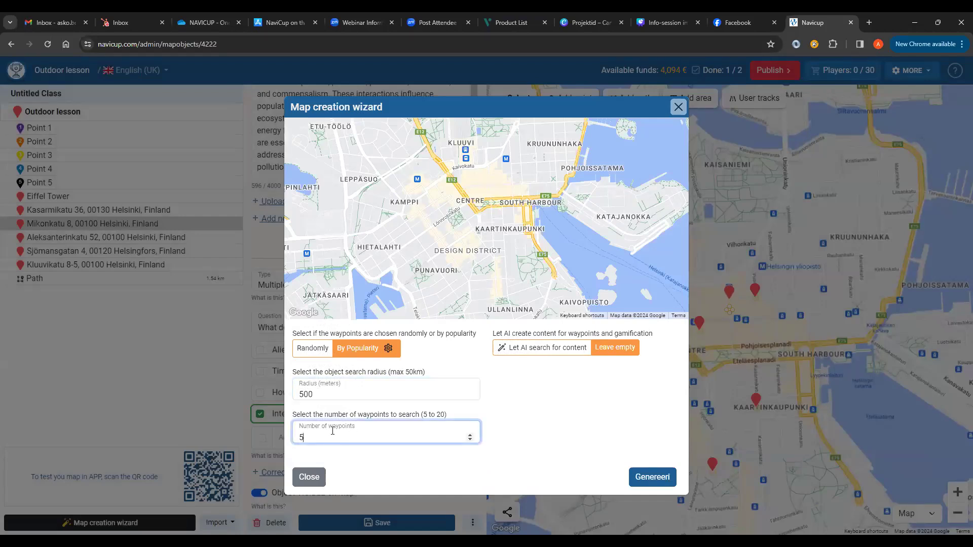
pyautogui.click(330, 393)
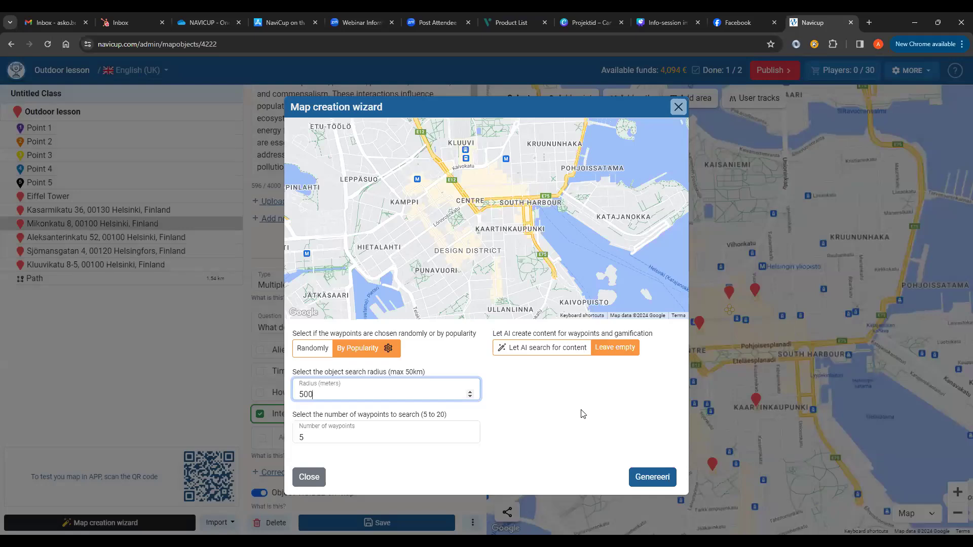
# Step: Move the wizard's search location from central Helsinki to Stockholm
pyautogui.click(502, 211)
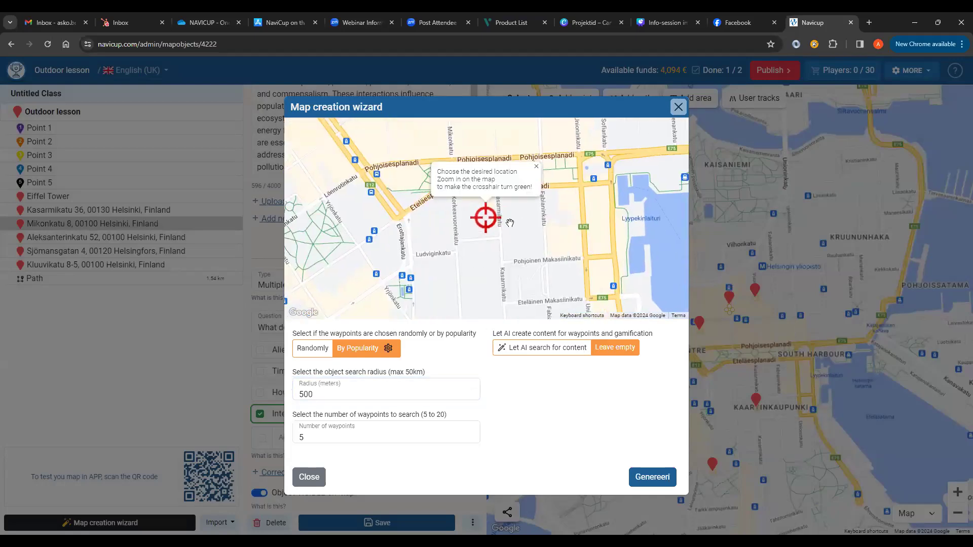
pyautogui.scroll(2, 508, 222)
pyautogui.moveTo(563, 231); pyautogui.dragTo(504, 238)
pyautogui.scroll(-4, 504, 238)
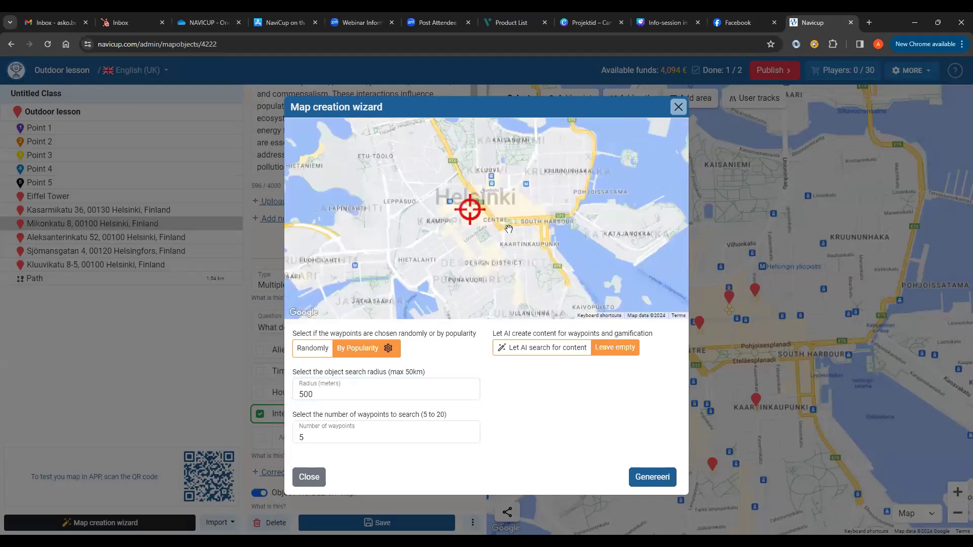
pyautogui.scroll(-2, 528, 225)
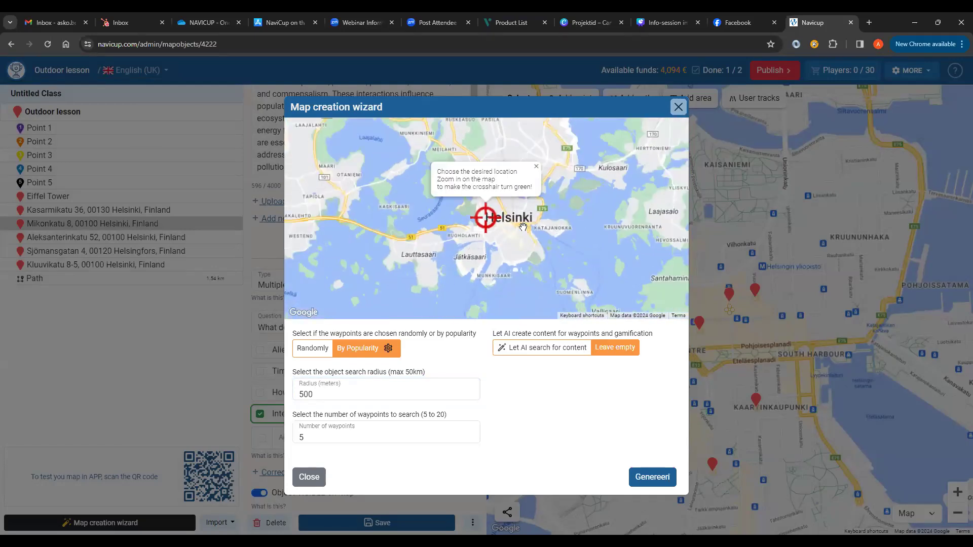
pyautogui.scroll(-1, 449, 241)
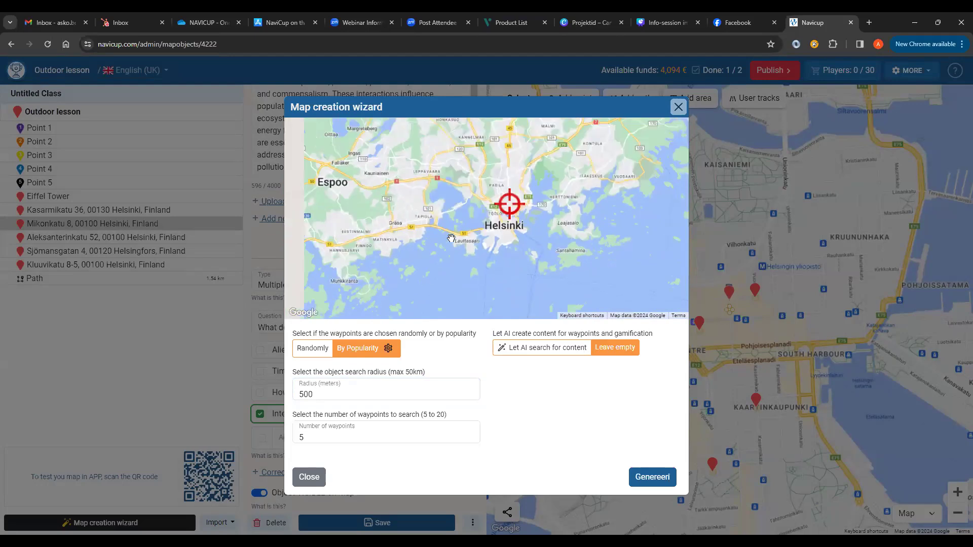
pyautogui.moveTo(416, 252); pyautogui.dragTo(470, 223)
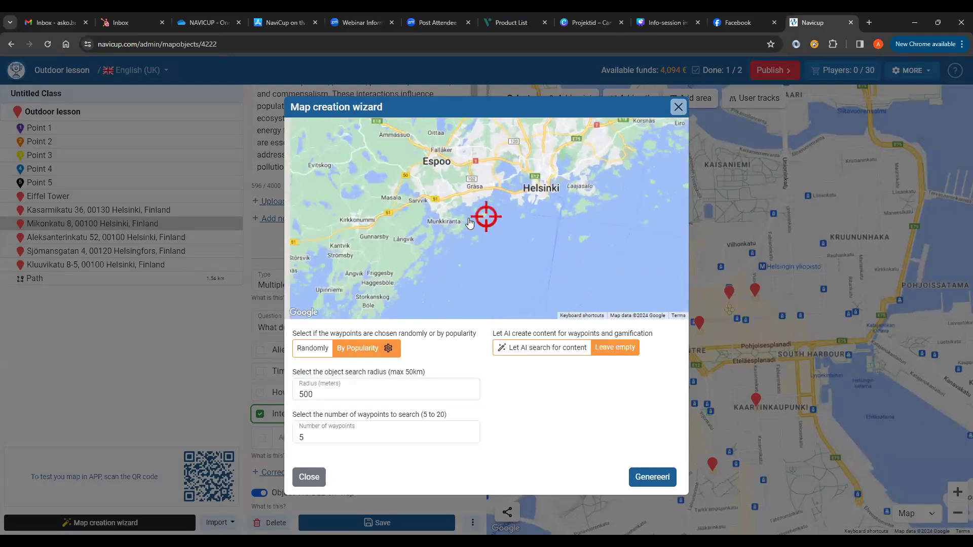
pyautogui.scroll(-1, 446, 261)
pyautogui.moveTo(446, 260); pyautogui.dragTo(534, 197)
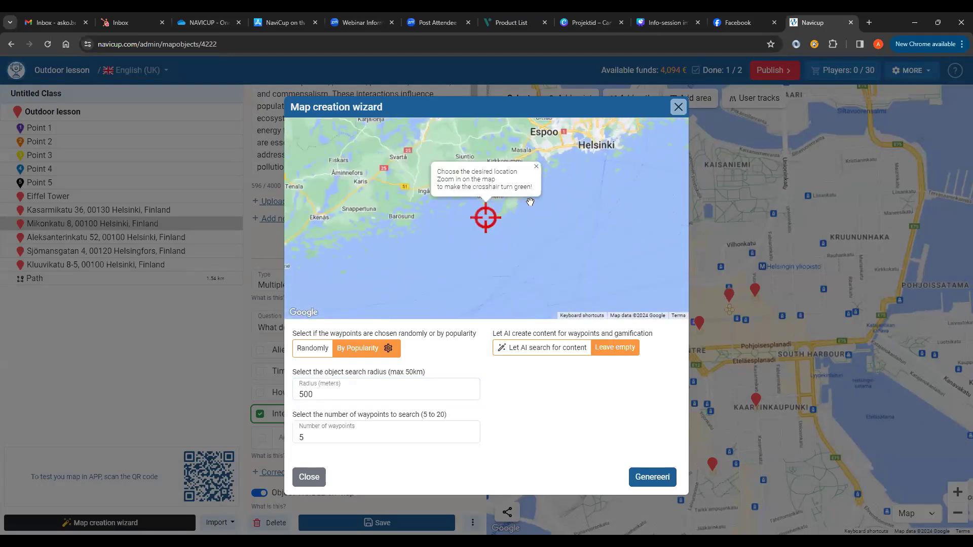
pyautogui.scroll(-1, 531, 202)
pyautogui.moveTo(329, 254); pyautogui.dragTo(469, 233)
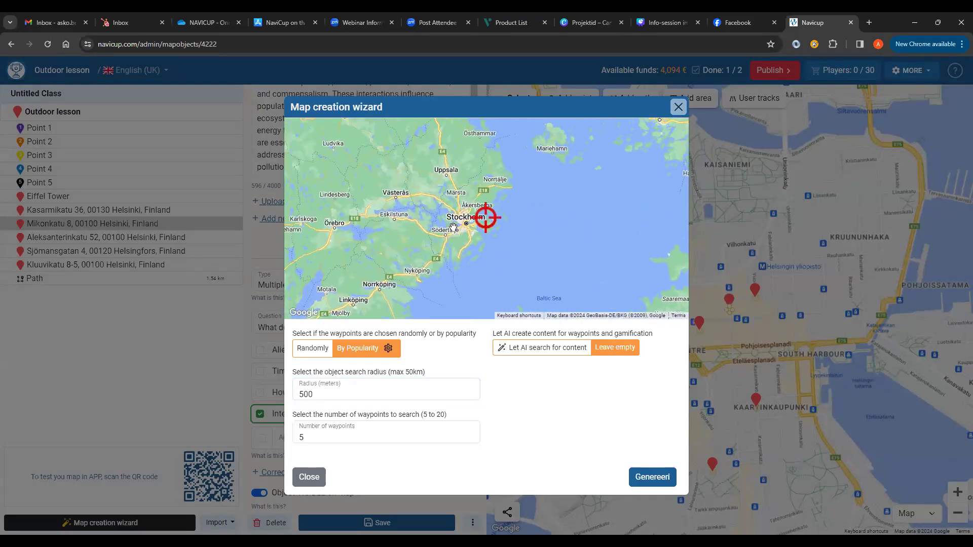
# Step: Centre the wizard's search location closely on Gamla Stan in Stockholm and generate 5 popular waypoints within a 500 m radius
pyautogui.scroll(2, 469, 233)
pyautogui.scroll(4, 468, 233)
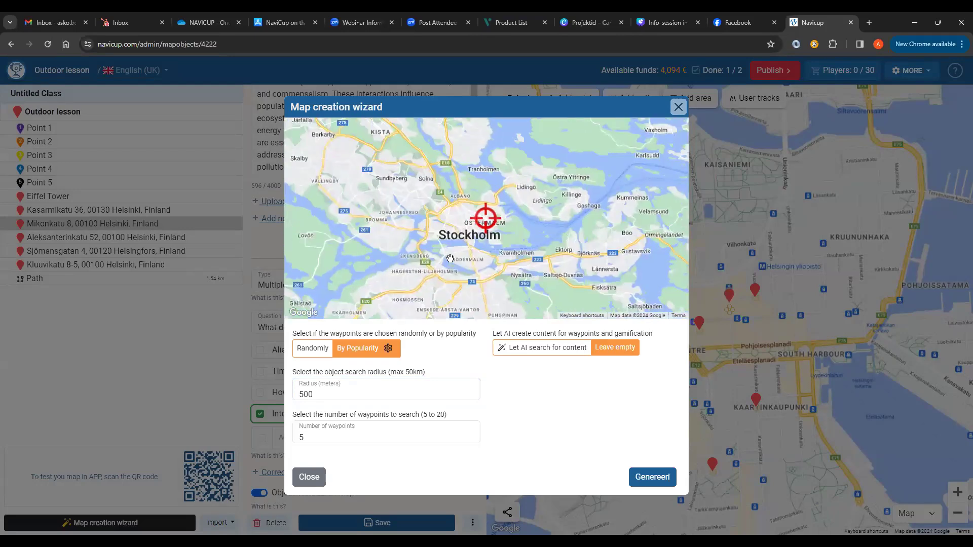
pyautogui.scroll(1, 479, 234)
pyautogui.moveTo(488, 201); pyautogui.dragTo(469, 240)
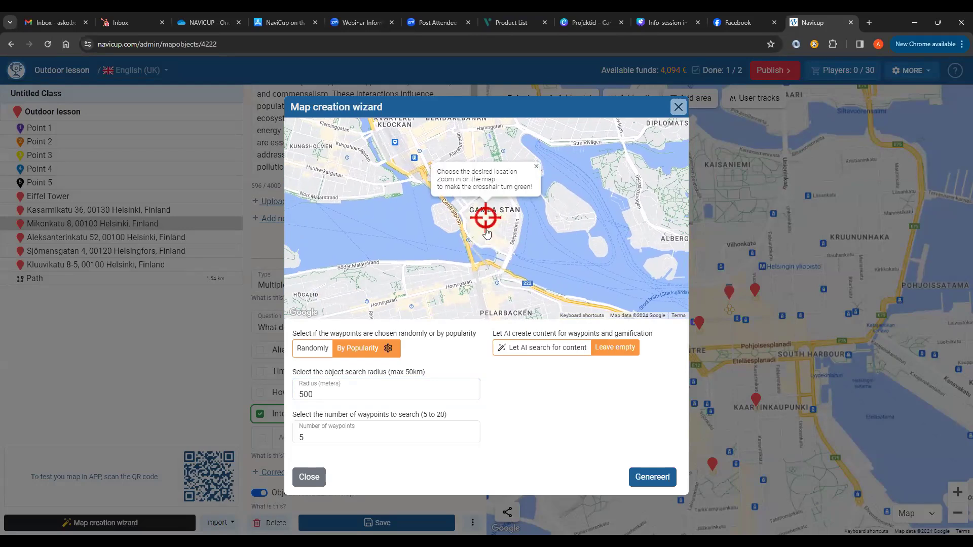
pyautogui.scroll(2, 487, 229)
pyautogui.scroll(1, 488, 229)
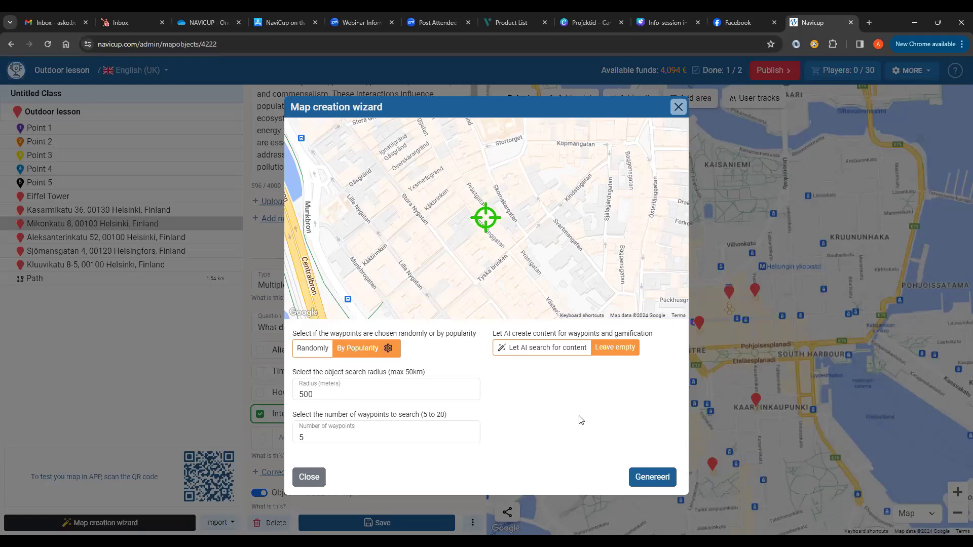
pyautogui.click(651, 479)
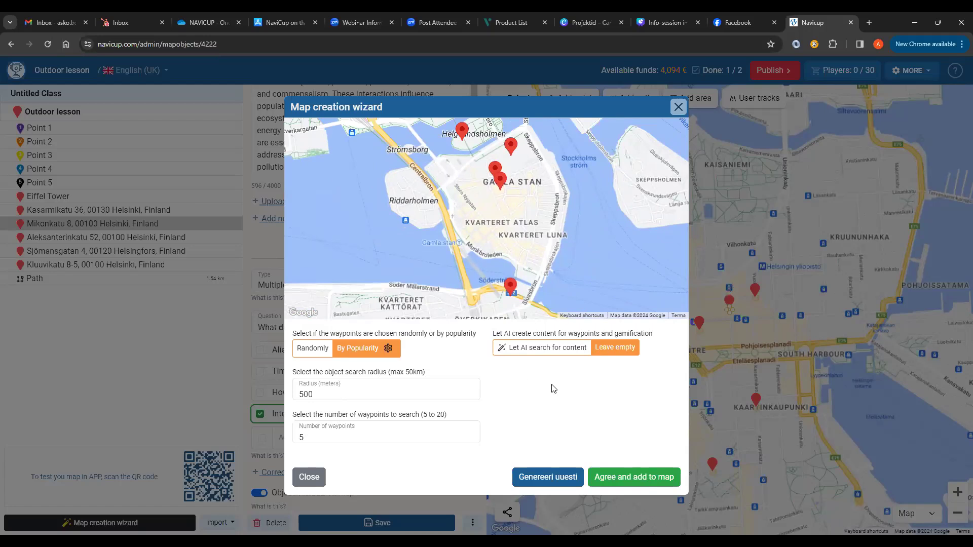
# Step: Let AI search for the waypoints' content and add the generated Stockholm waypoints to the map
pyautogui.click(532, 349)
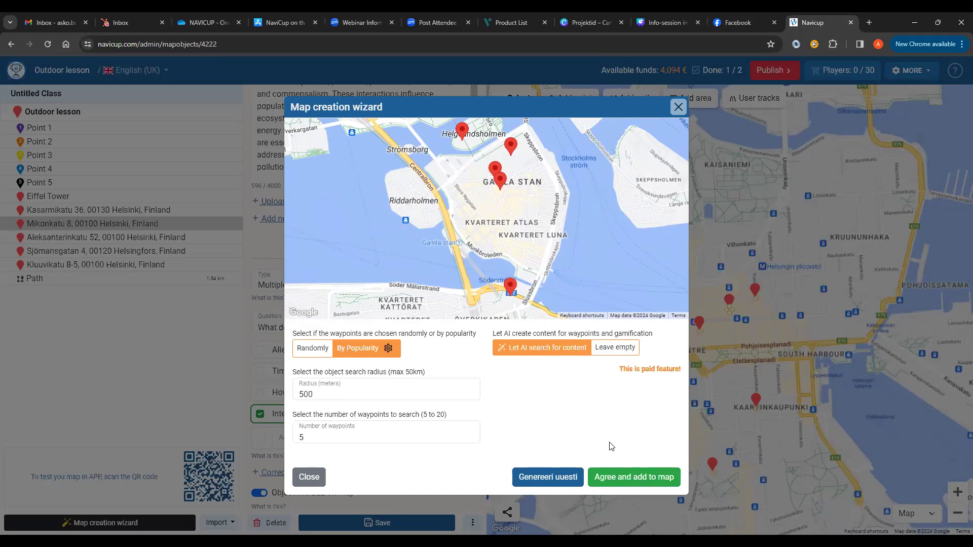
pyautogui.click(623, 478)
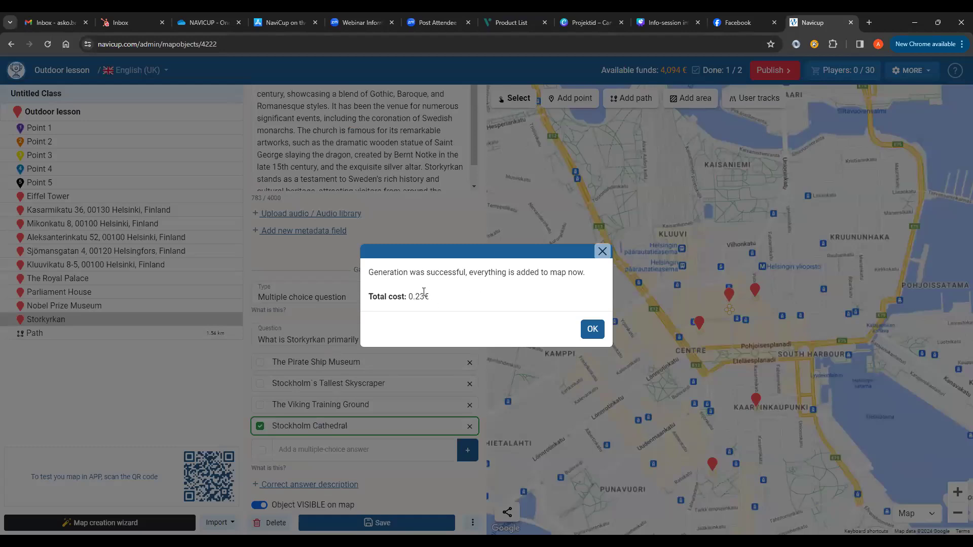
pyautogui.click(591, 331)
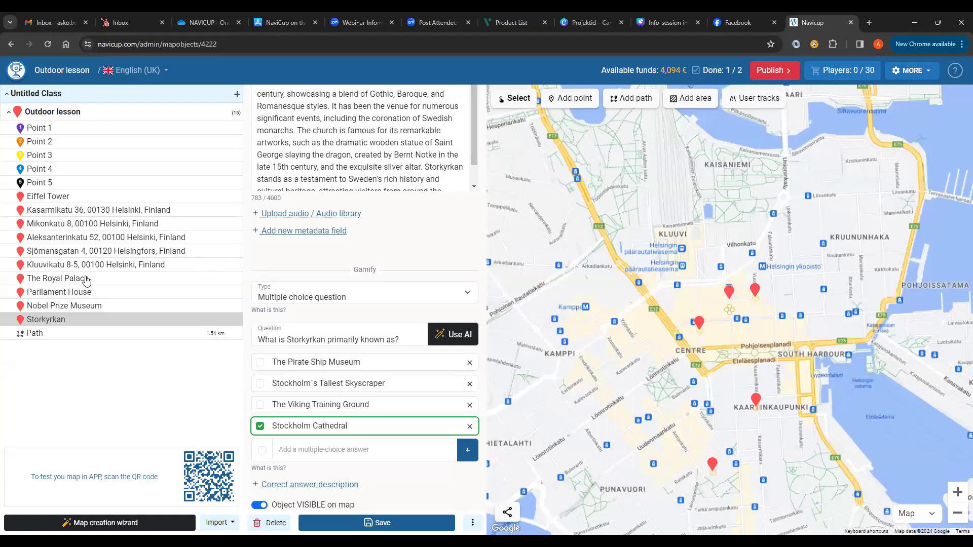
# Step: Open the generated Stockholm waypoints in turn, and review the AI-written description and multiple choice question of The Royal Palace
pyautogui.click(86, 280)
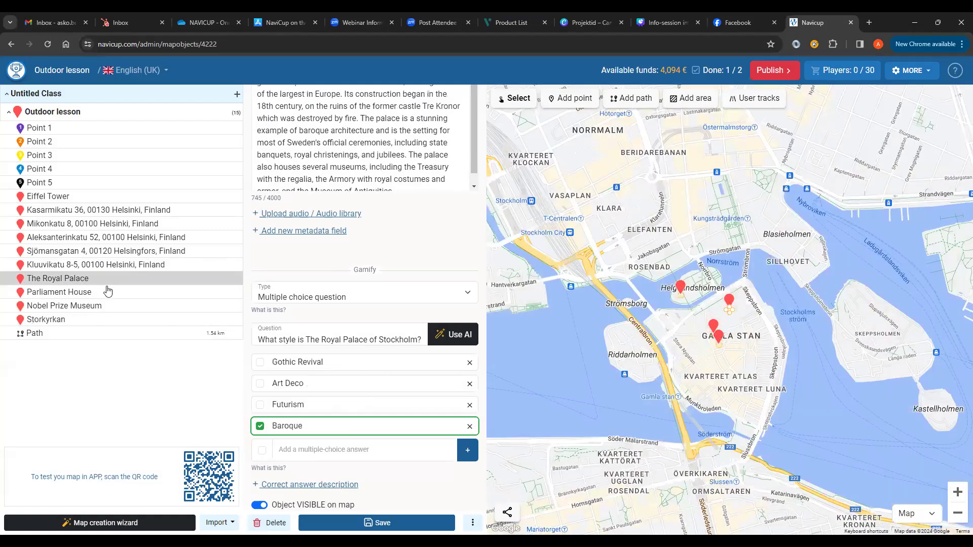
pyautogui.click(97, 293)
pyautogui.click(96, 307)
pyautogui.click(75, 322)
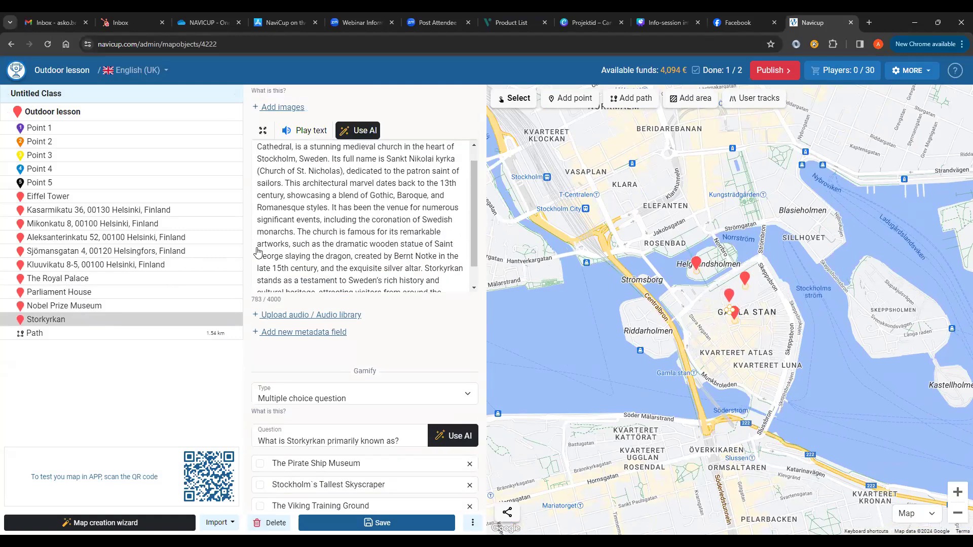
pyautogui.click(81, 280)
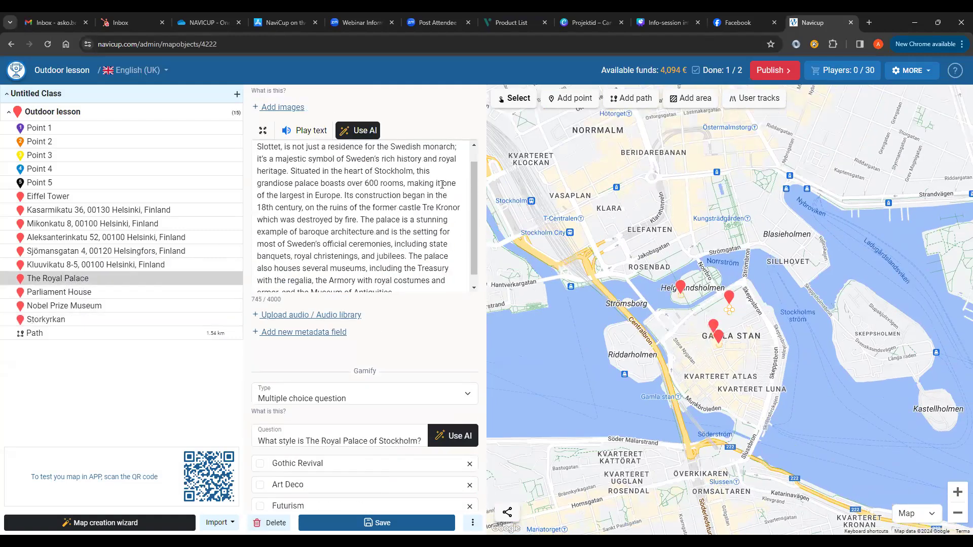
pyautogui.scroll(1, 476, 210)
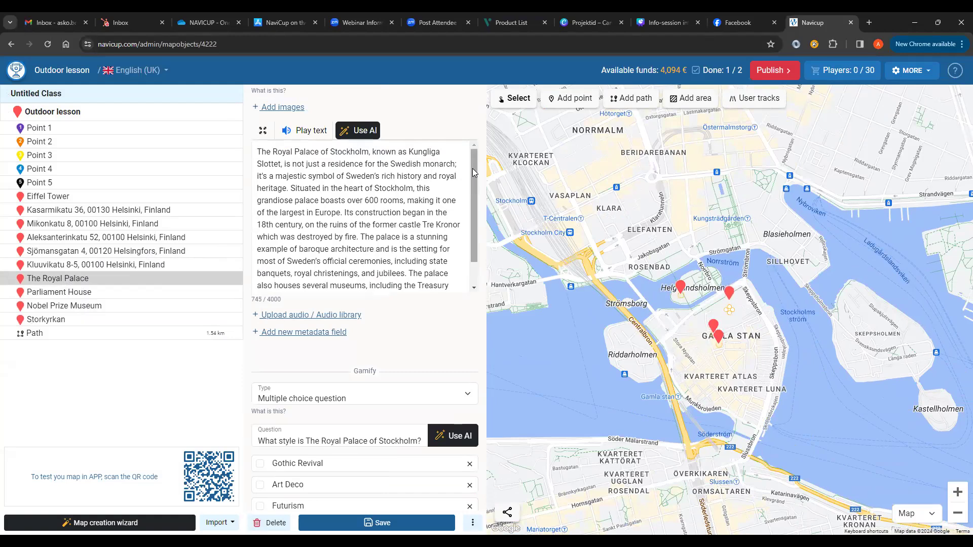
pyautogui.moveTo(472, 169)
pyautogui.mouseDown()
pyautogui.moveTo(474, 193)
pyautogui.moveTo(484, 155)
pyautogui.mouseUp()
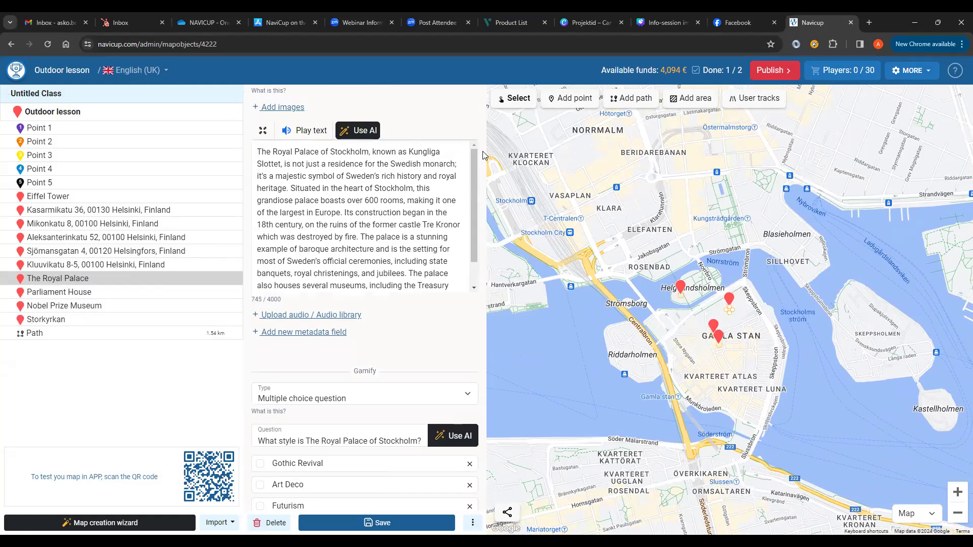
pyautogui.scroll(-4, 478, 158)
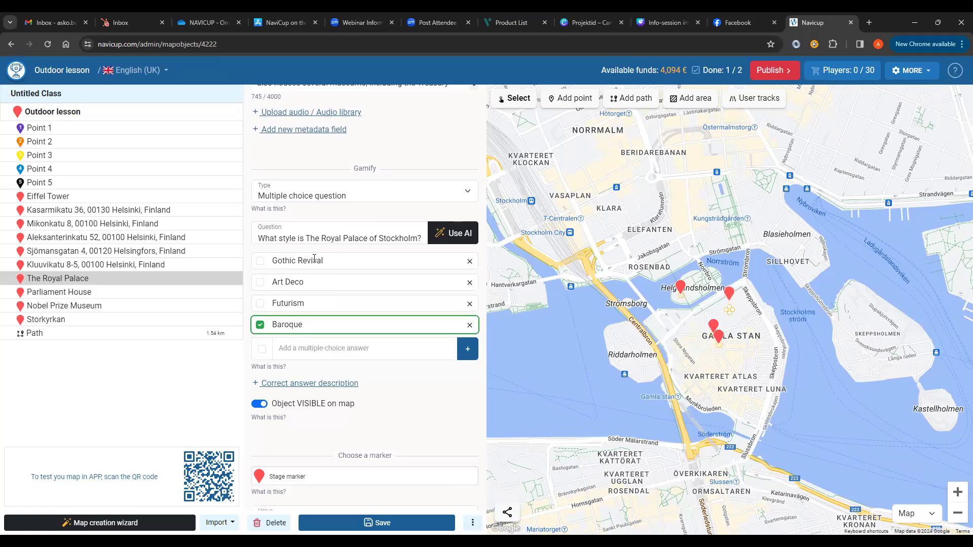
# Step: Review the multiple choice questions of the Parliament House and Nobel Prize Museum waypoints, reading the latter's question to its end
pyautogui.click(56, 293)
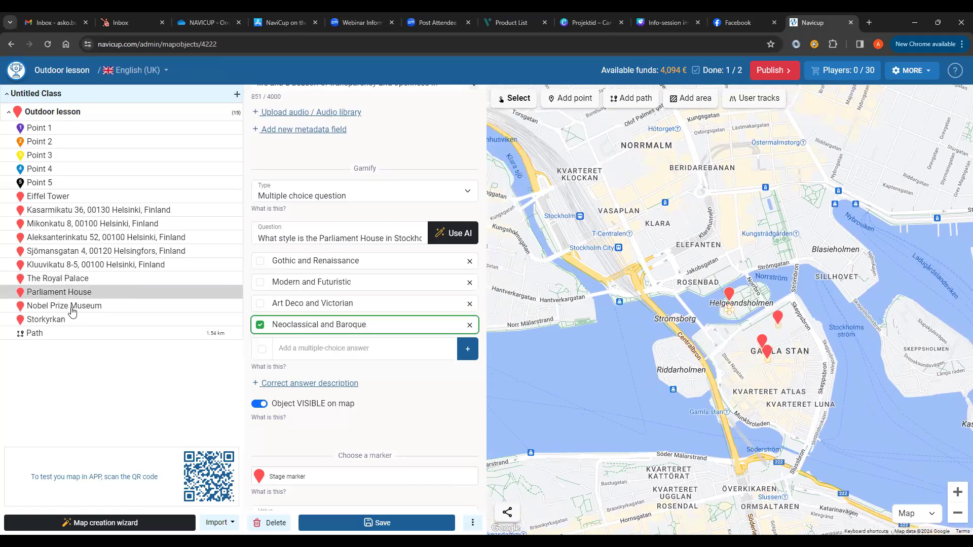
pyautogui.click(71, 307)
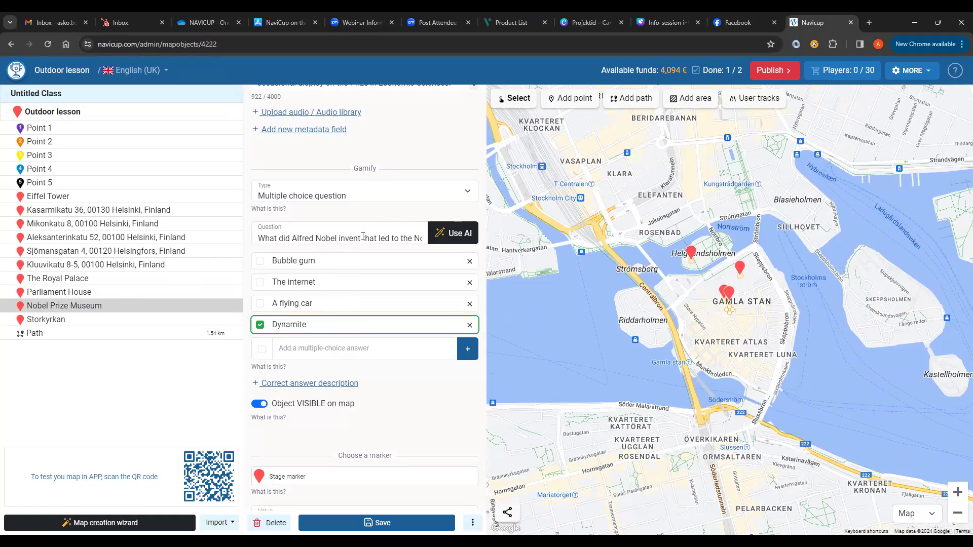
pyautogui.moveTo(403, 234); pyautogui.dragTo(433, 237)
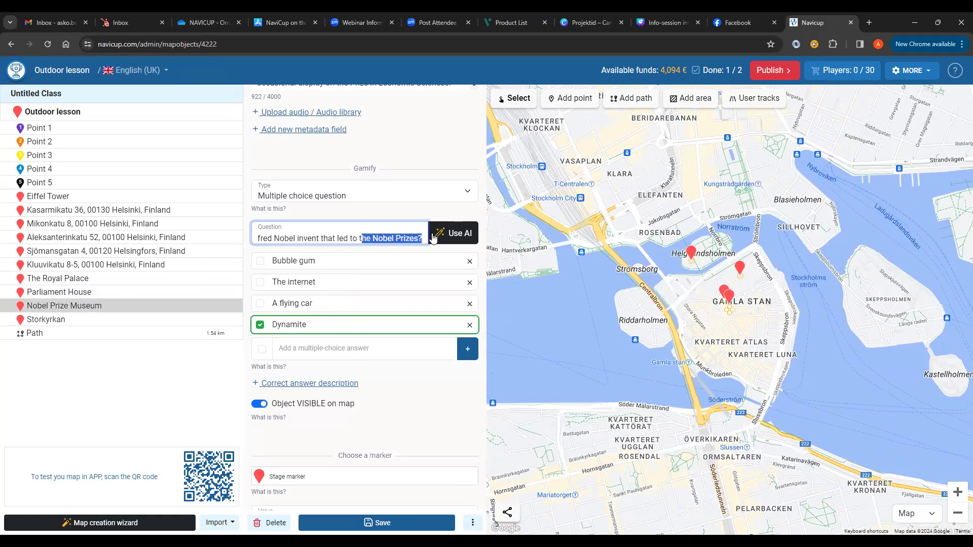
pyautogui.click(393, 227)
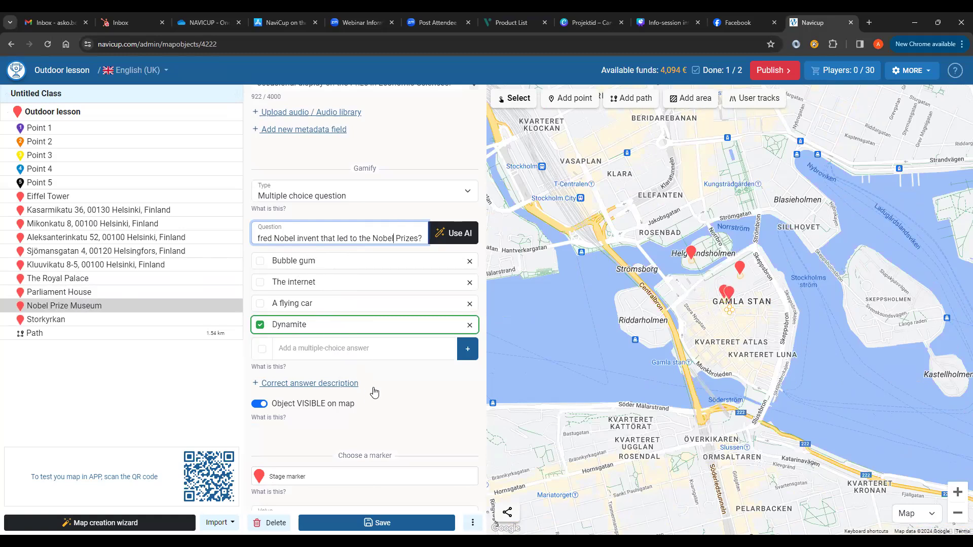
pyautogui.click(115, 367)
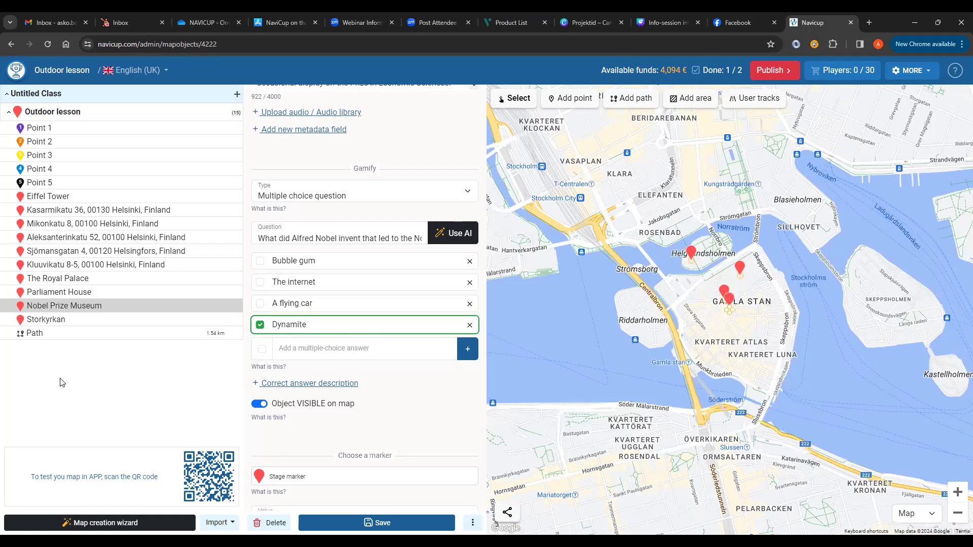
# Step: Open the companions in the map's settings, inspect Mr Grumpy's texts and language choice, and close the companion without changes
pyautogui.click(929, 74)
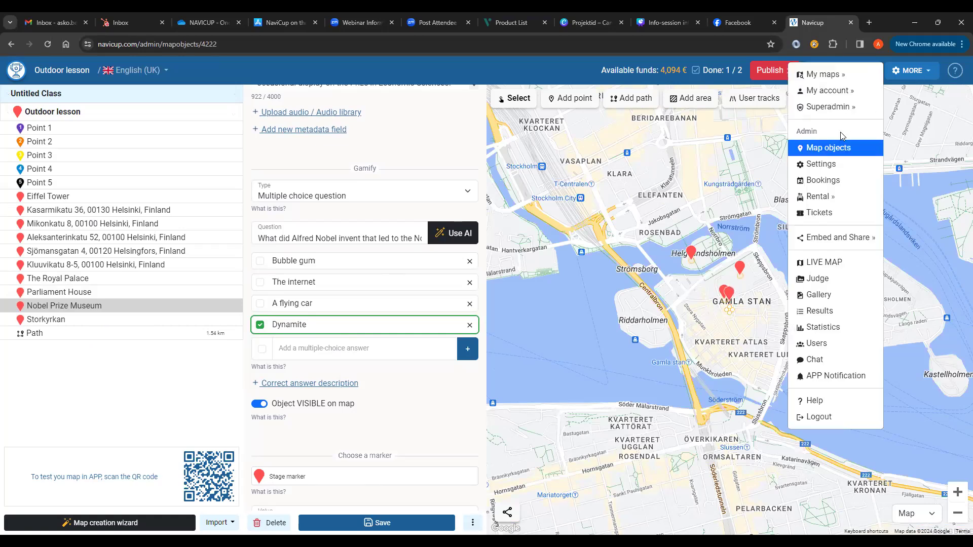
pyautogui.click(810, 164)
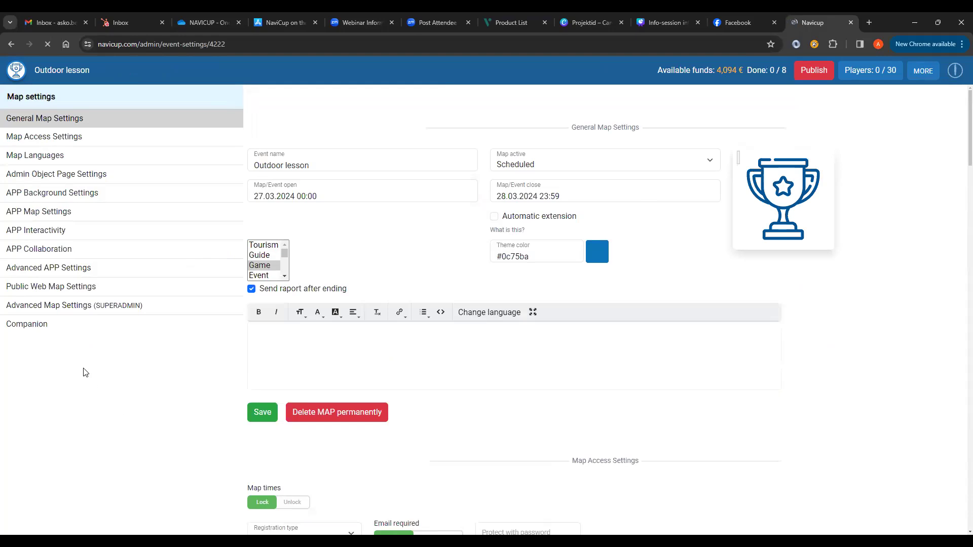
pyautogui.click(39, 324)
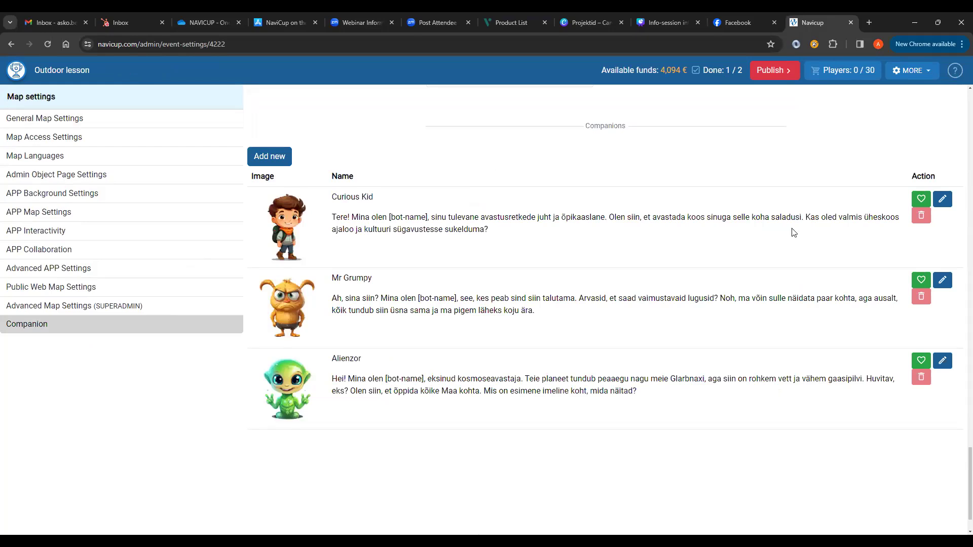
pyautogui.click(942, 280)
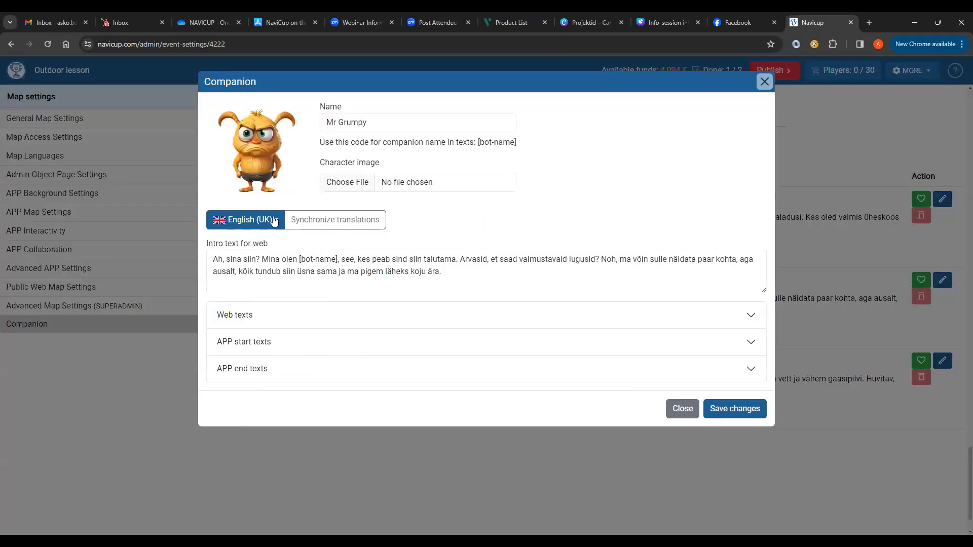
pyautogui.click(270, 224)
pyautogui.click(276, 244)
pyautogui.click(765, 82)
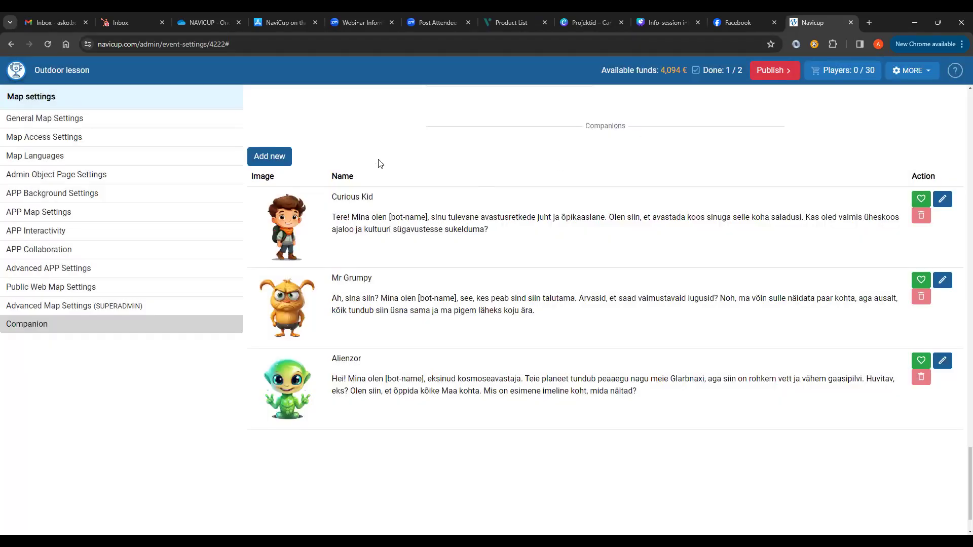
pyautogui.scroll(1, 448, 145)
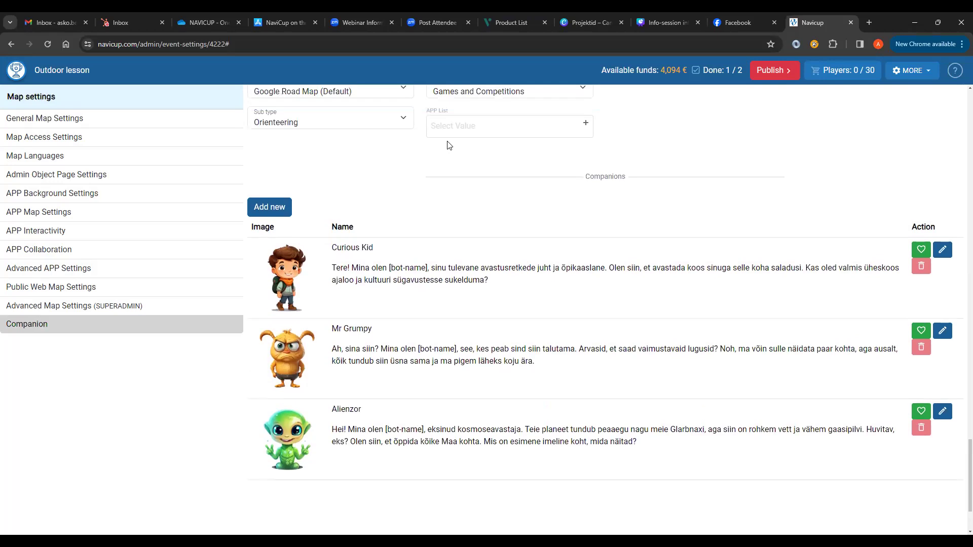
# Step: Go to the superadmin overview of all events, search the page for "grand", and open the Israel Grand Tour map
pyautogui.click(929, 73)
pyautogui.moveTo(825, 107)
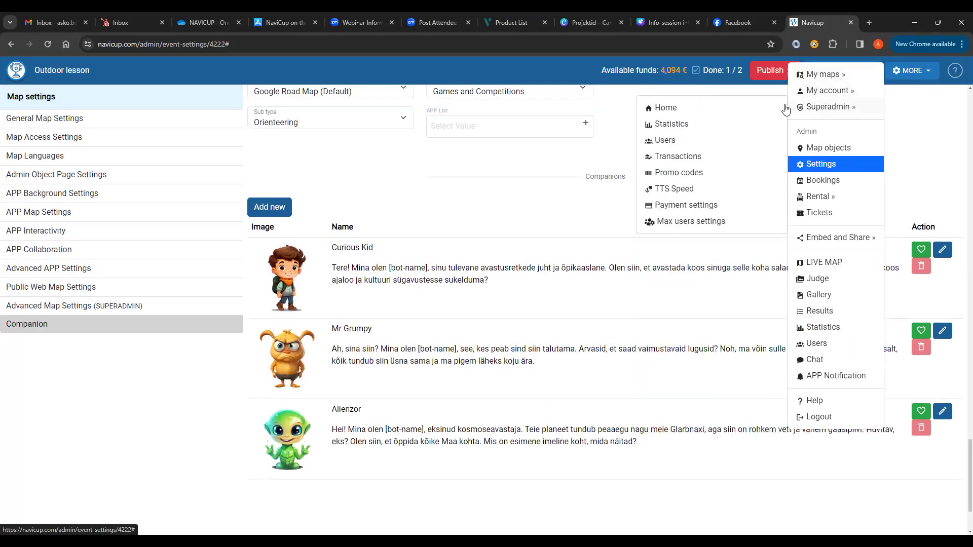
pyautogui.click(673, 109)
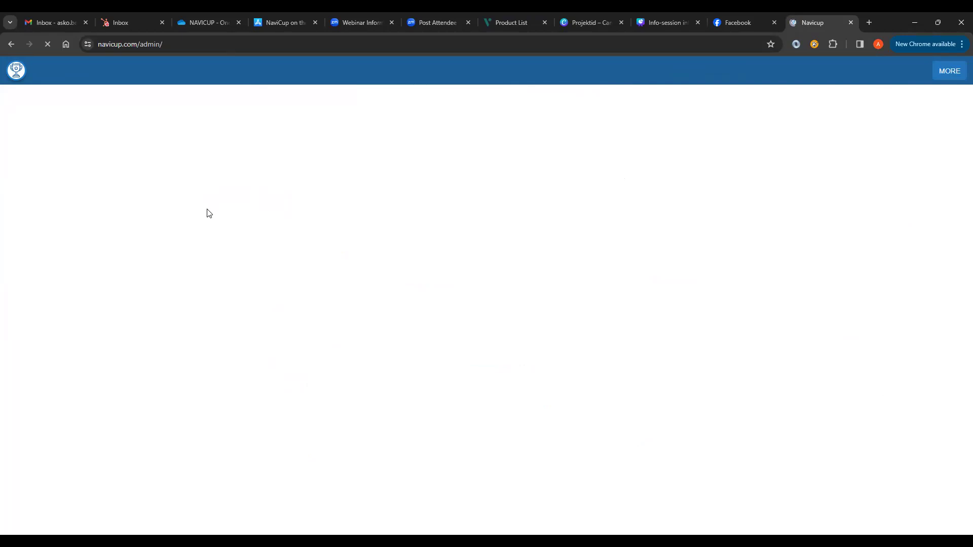
pyautogui.hotkey('ctrl', 'f')
pyautogui.write('gr')
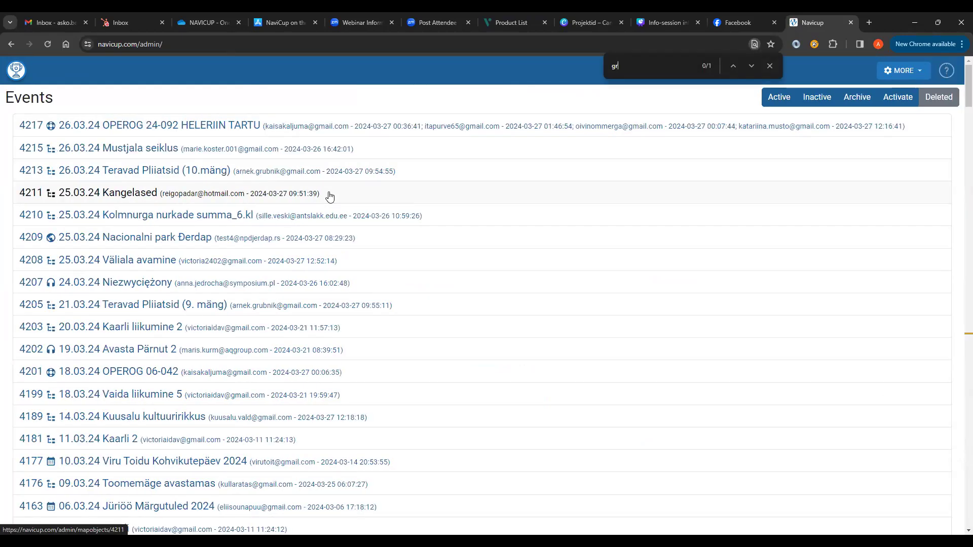
pyautogui.write('and')
pyautogui.click(123, 300)
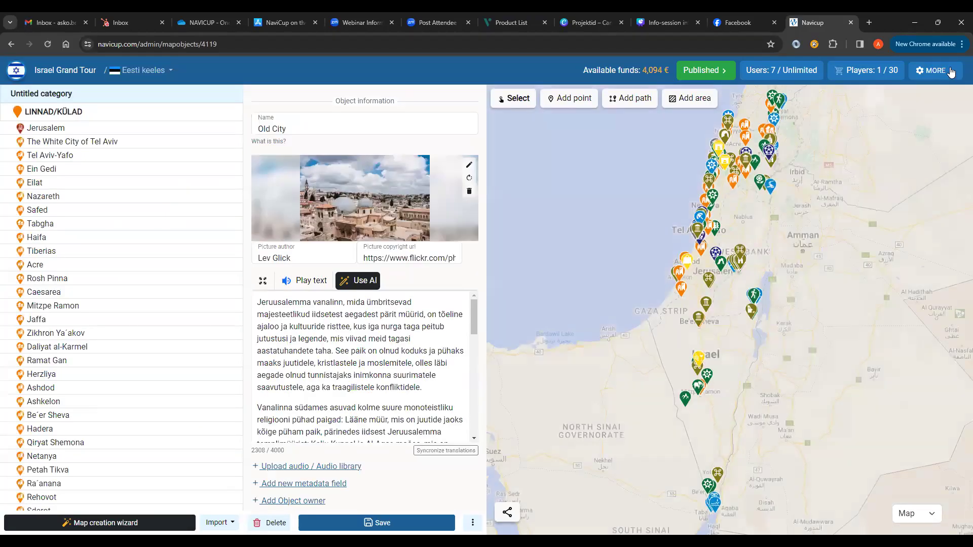
# Step: Open the companions in the Israel Grand Tour map's settings, and show Mr Grumpy's texts in English (US)
pyautogui.click(943, 70)
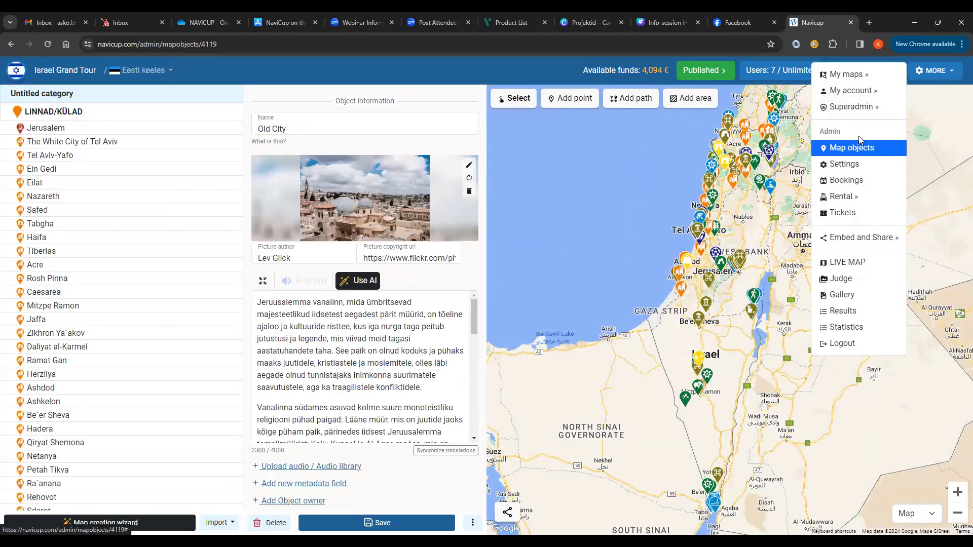
pyautogui.click(851, 164)
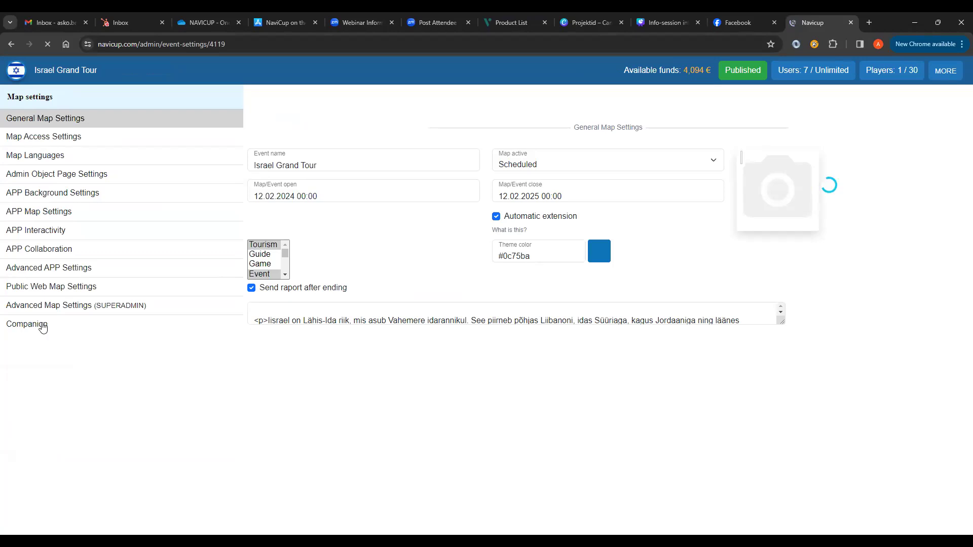
pyautogui.click(41, 327)
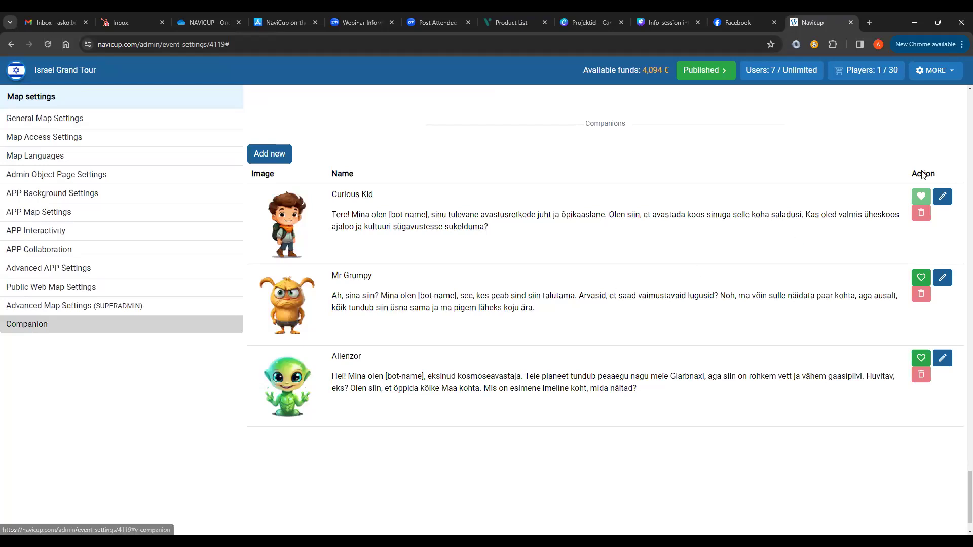
pyautogui.click(942, 278)
pyautogui.click(274, 223)
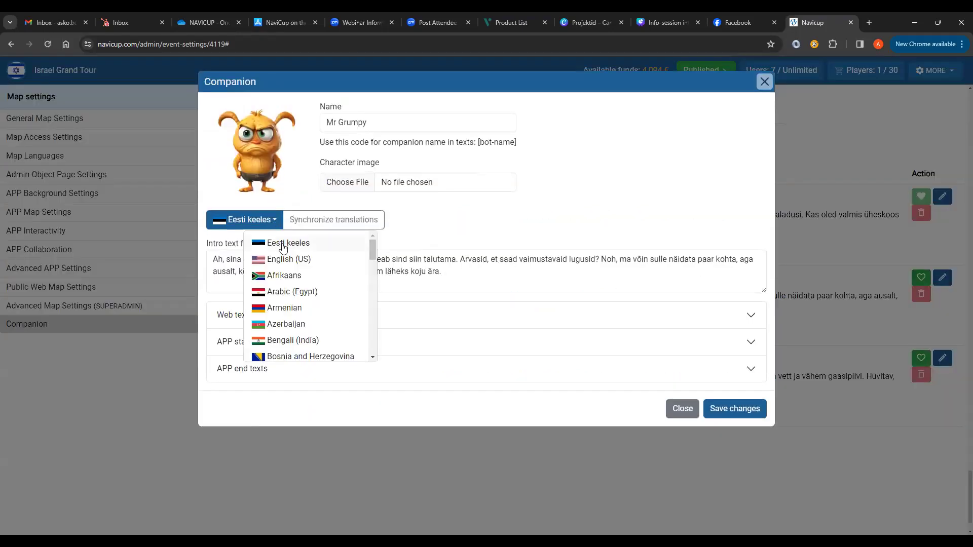
pyautogui.click(286, 260)
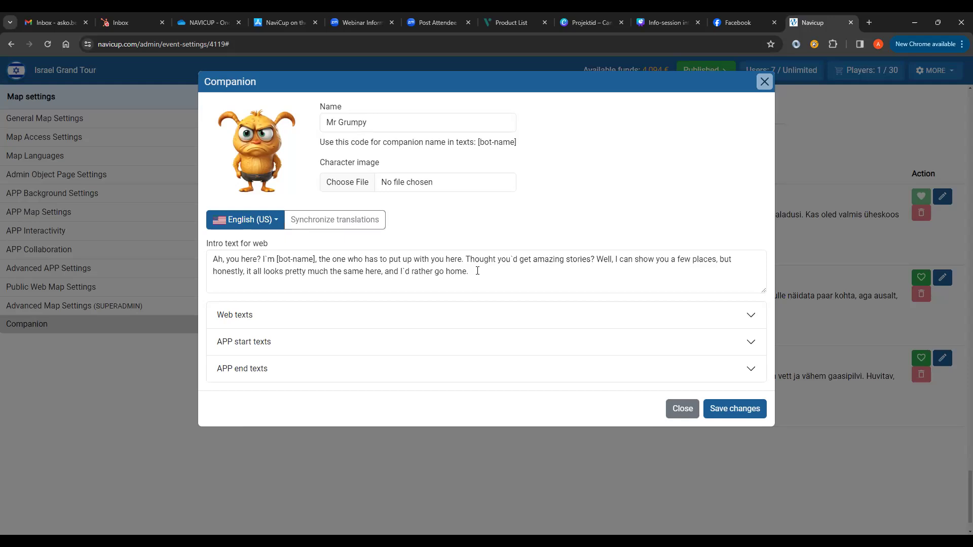
# Step: Review Mr Grumpy's English APP start texts and APP end texts, and close the companion without changes
pyautogui.click(279, 345)
pyautogui.scroll(-2, 366, 293)
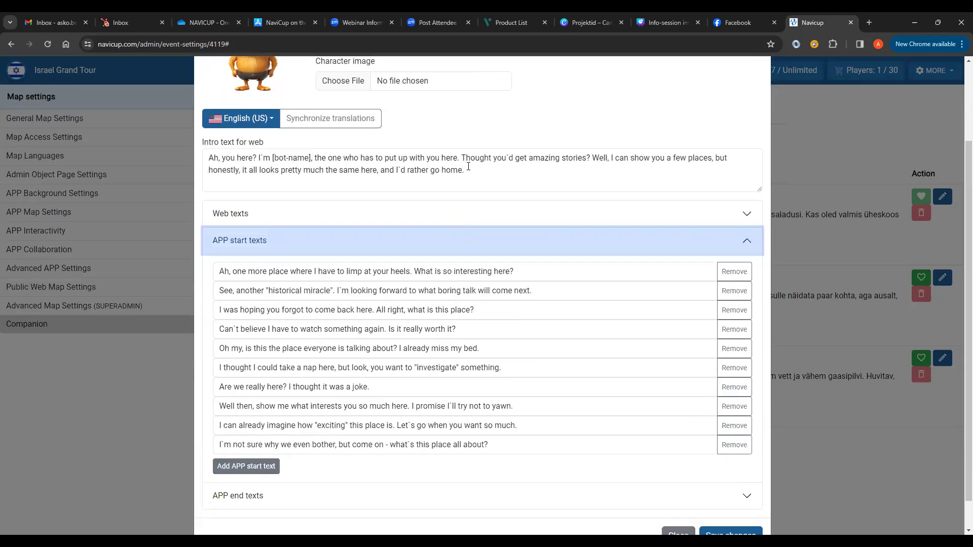
pyautogui.scroll(1, 431, 196)
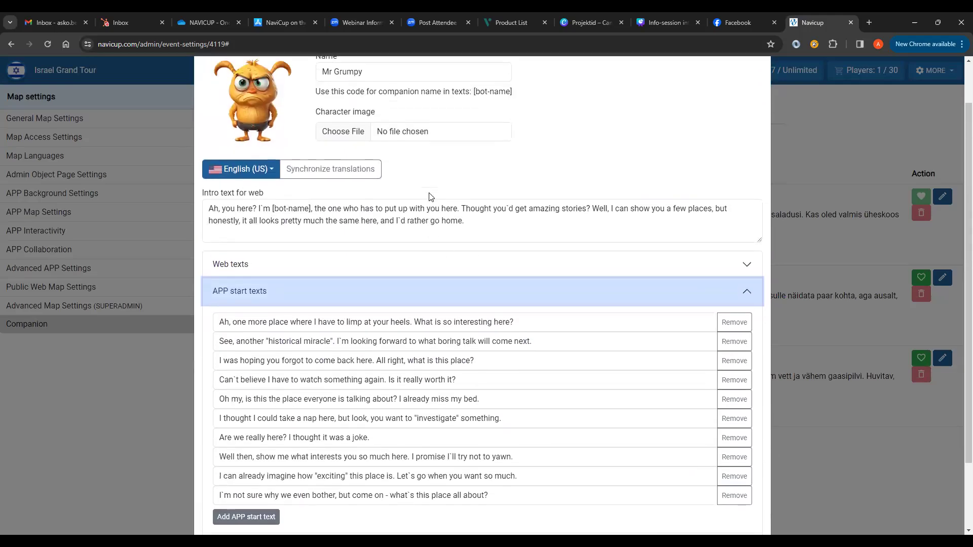
pyautogui.scroll(1, 429, 196)
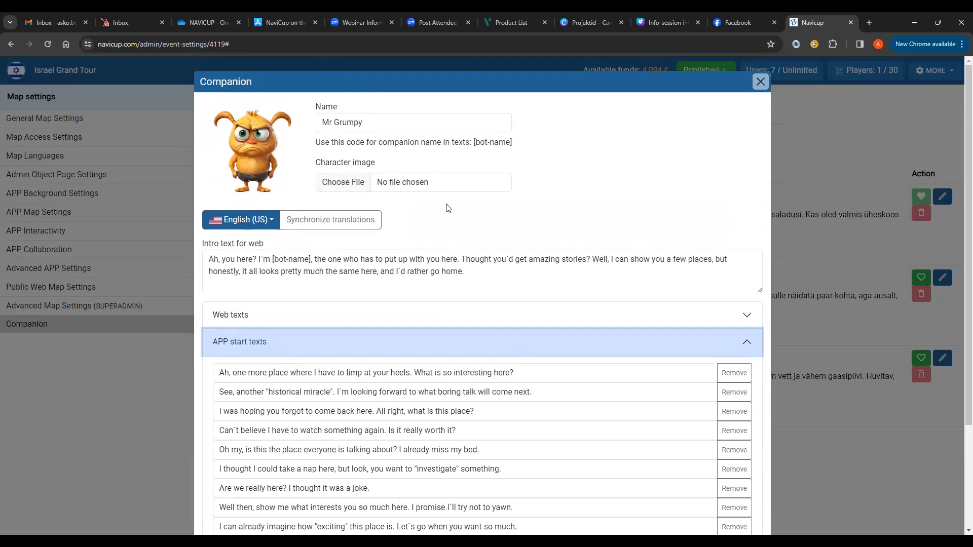
pyautogui.scroll(-1, 448, 208)
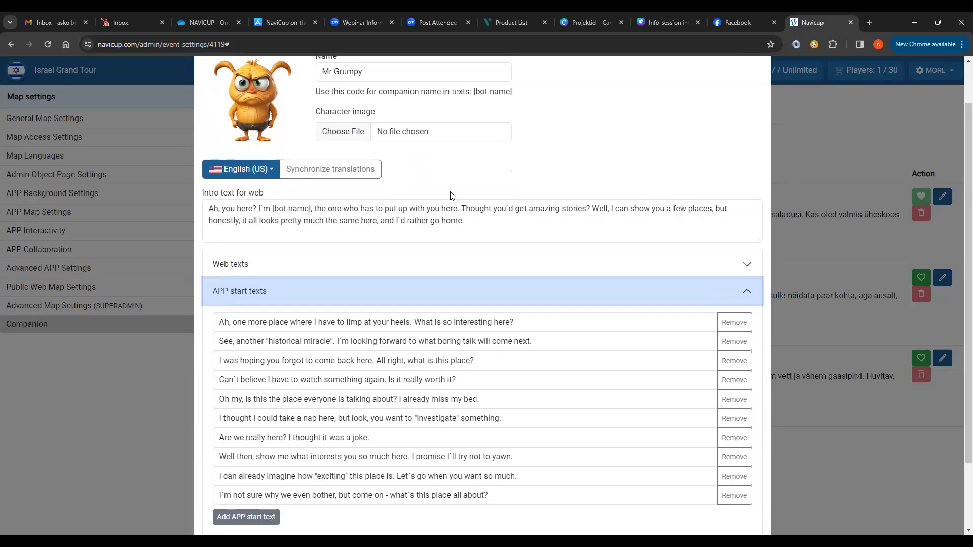
pyautogui.scroll(-2, 471, 199)
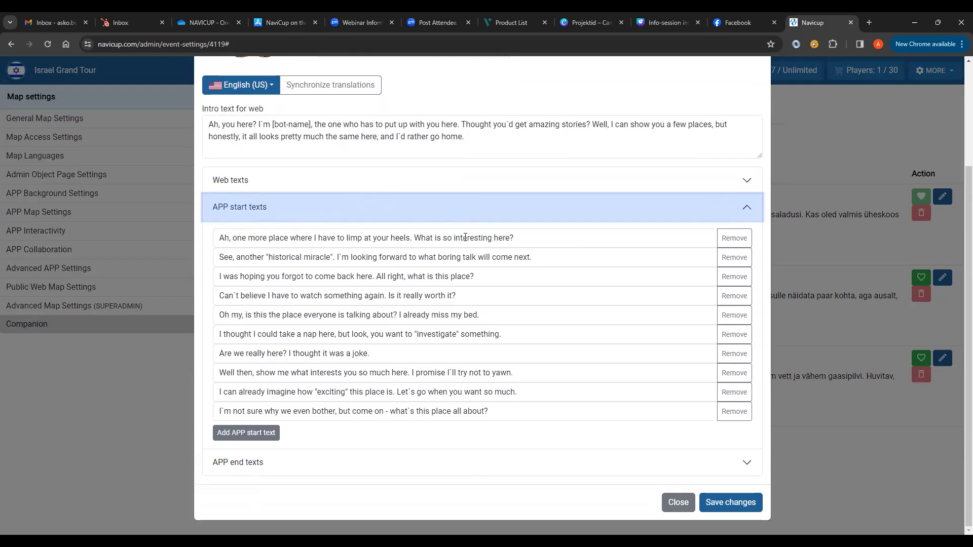
pyautogui.click(261, 463)
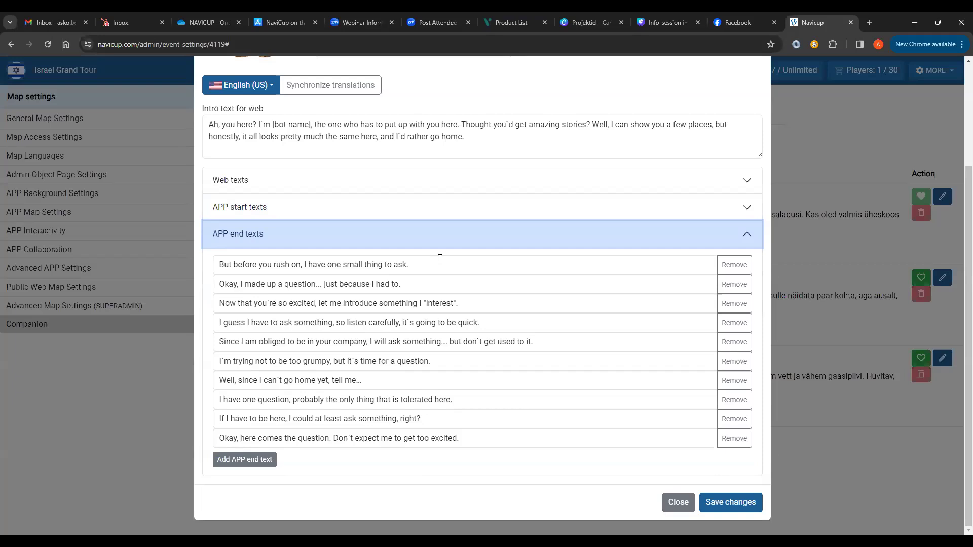
pyautogui.scroll(3, 461, 229)
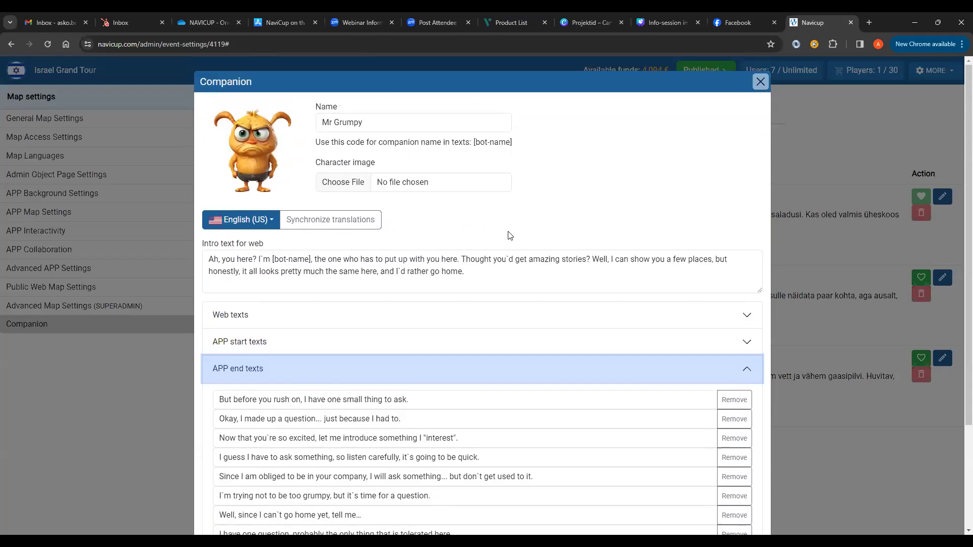
pyautogui.press('Escape')
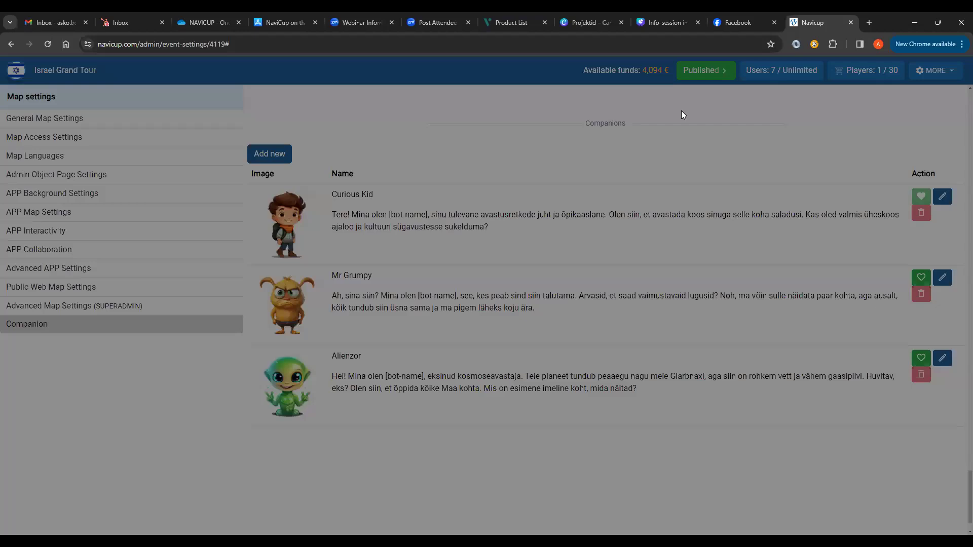
# Step: Go to the superadmin overview of events, list the inactive ones, and open the Outdoor lesson map
pyautogui.scroll(3, 449, 155)
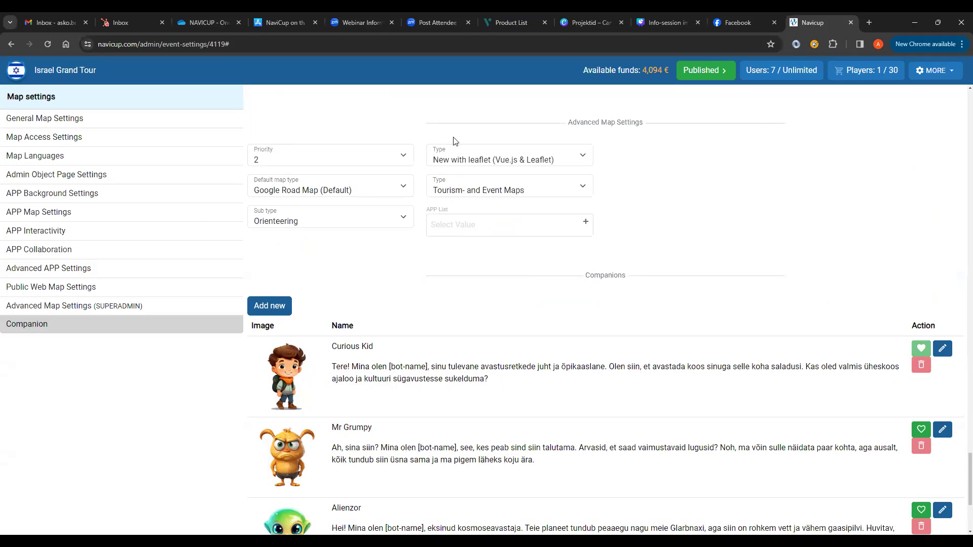
pyautogui.click(950, 72)
pyautogui.moveTo(864, 106)
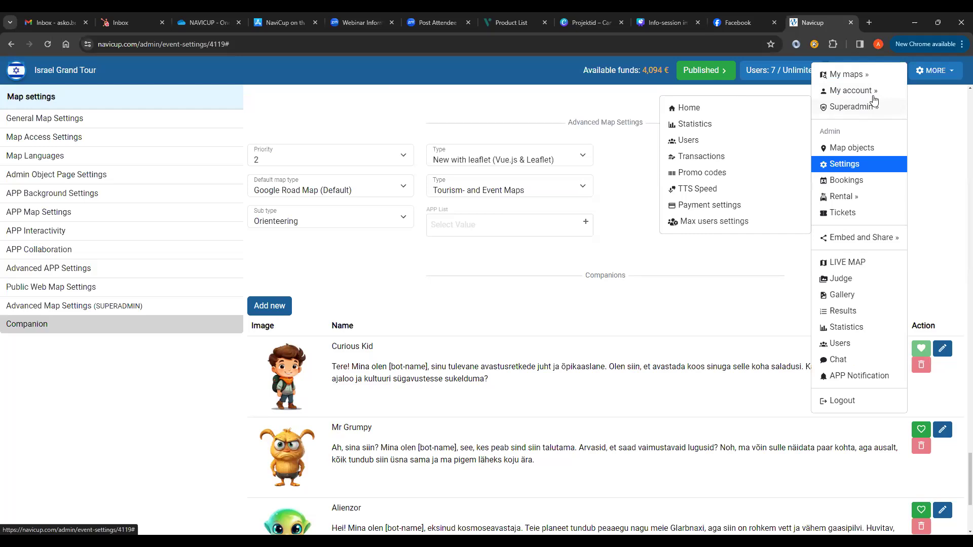
pyautogui.click(690, 108)
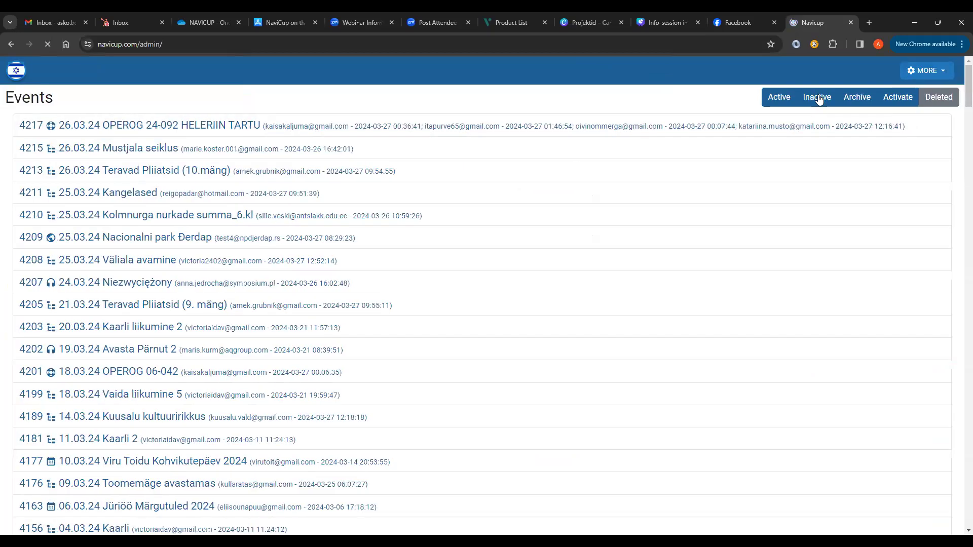
pyautogui.click(818, 98)
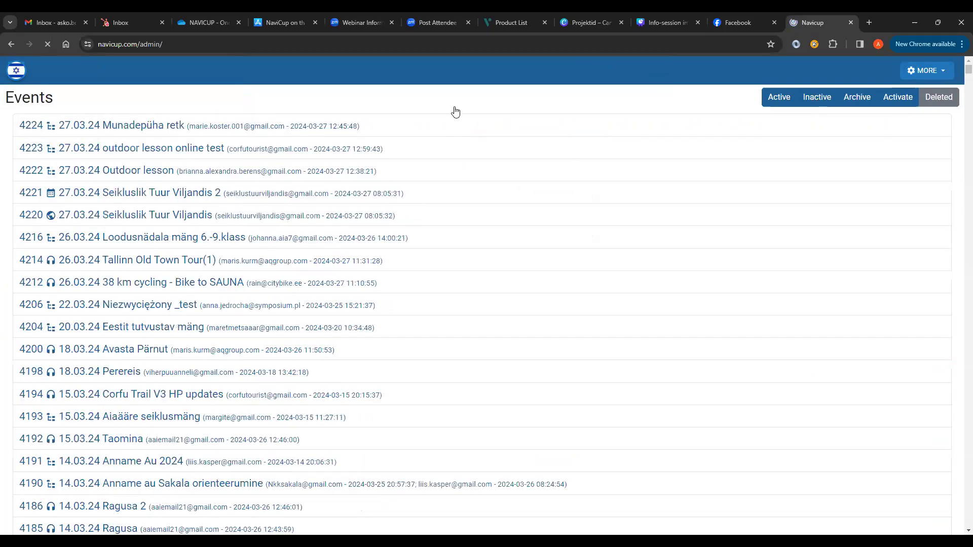
pyautogui.click(132, 171)
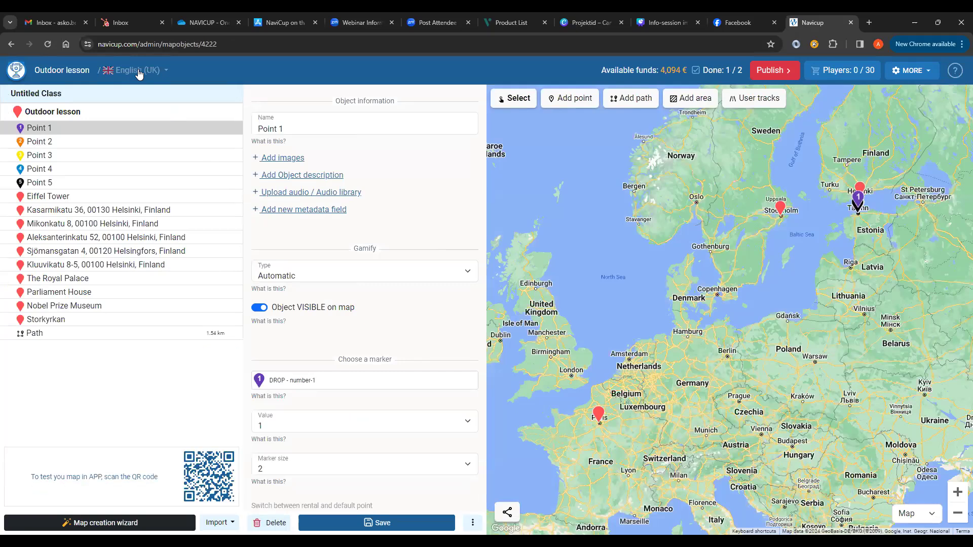
# Step: Open the Outdoor lesson map's language settings, select Deutsch as a new language to translate into, and leave the settings
pyautogui.click(140, 74)
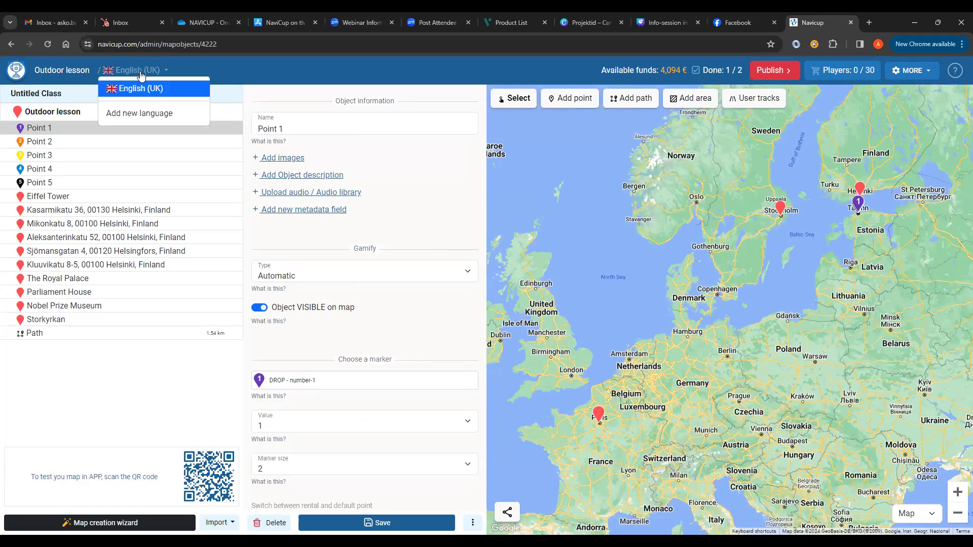
pyautogui.click(140, 114)
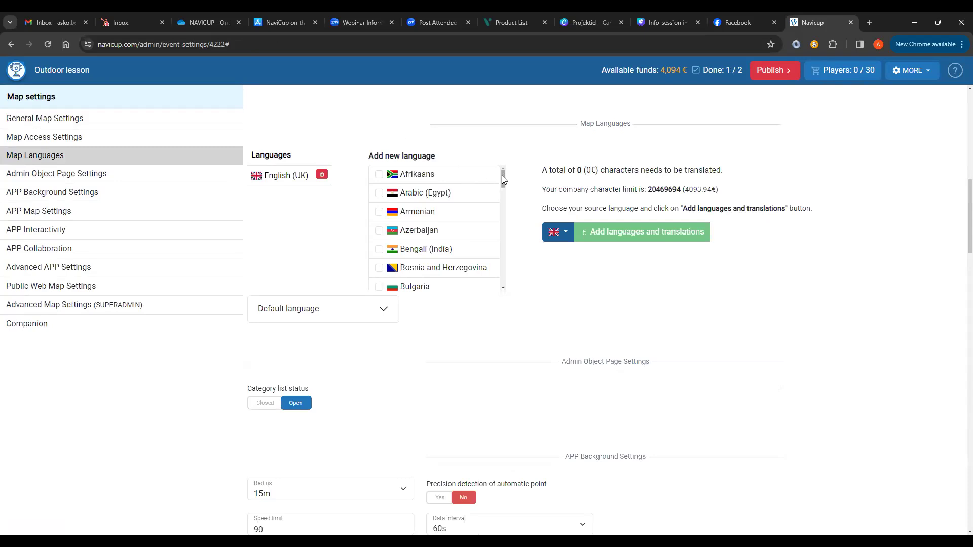
pyautogui.moveTo(504, 178); pyautogui.dragTo(512, 155)
pyautogui.moveTo(500, 177); pyautogui.dragTo(503, 205)
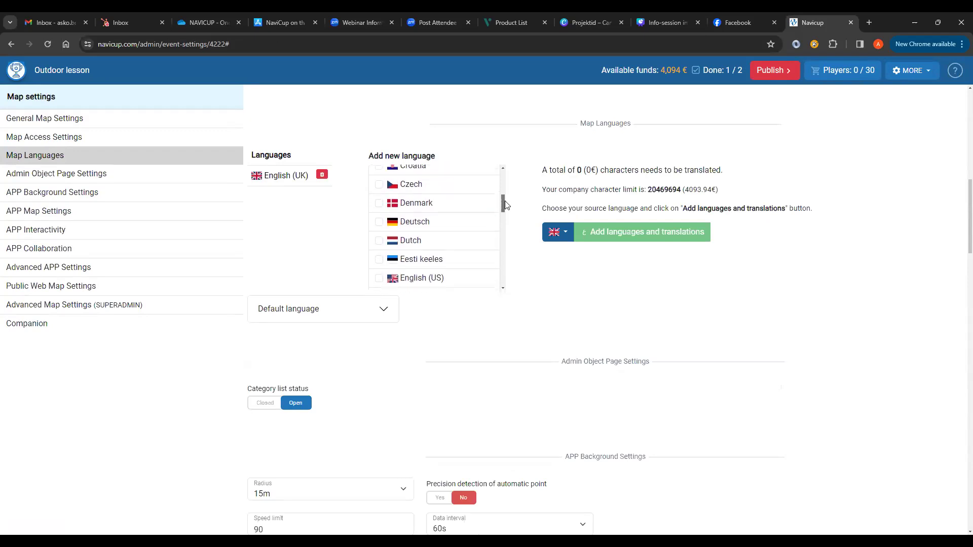
pyautogui.click(379, 219)
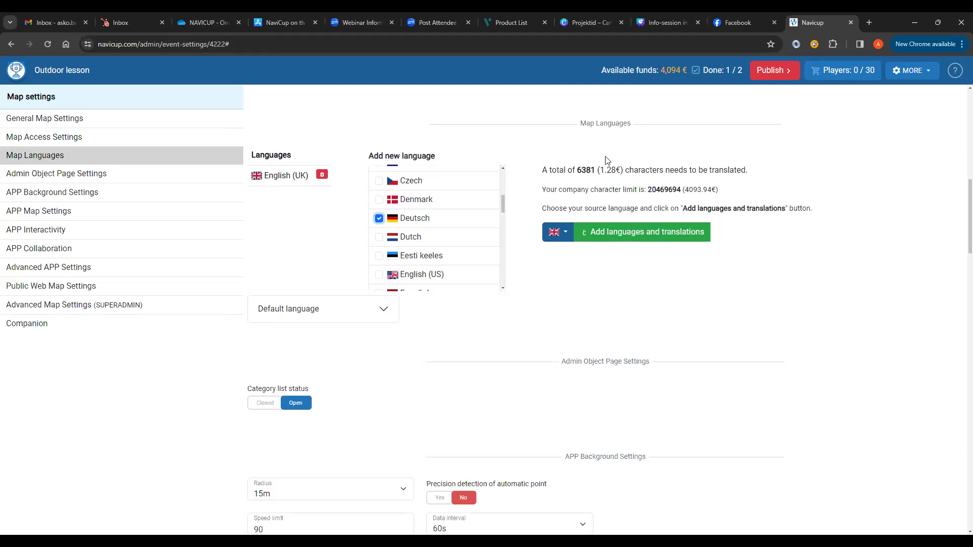
pyautogui.click(49, 78)
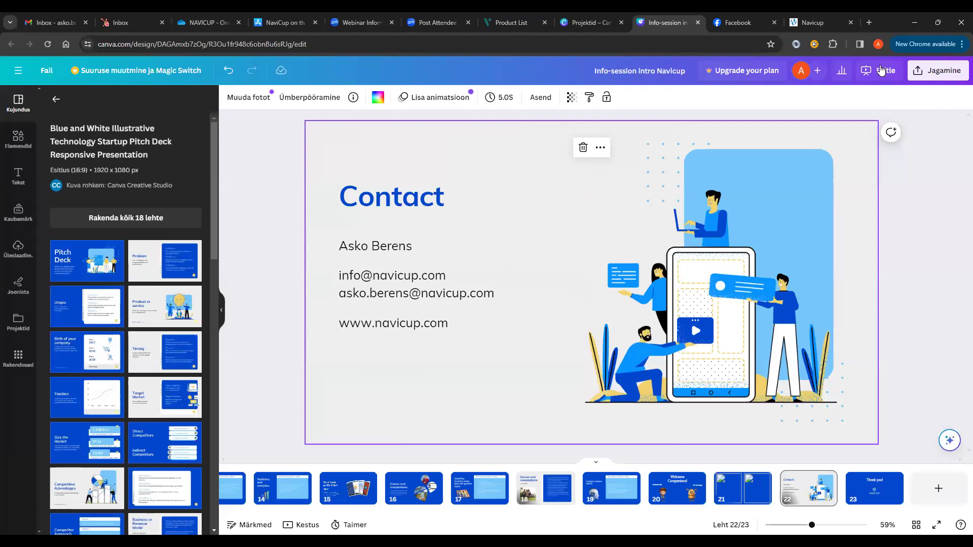
# Step: Switch to the Canva presentation "Info-session Intro Navicup", show its Contact slide full screen, and exit the presentation view
pyautogui.click(882, 69)
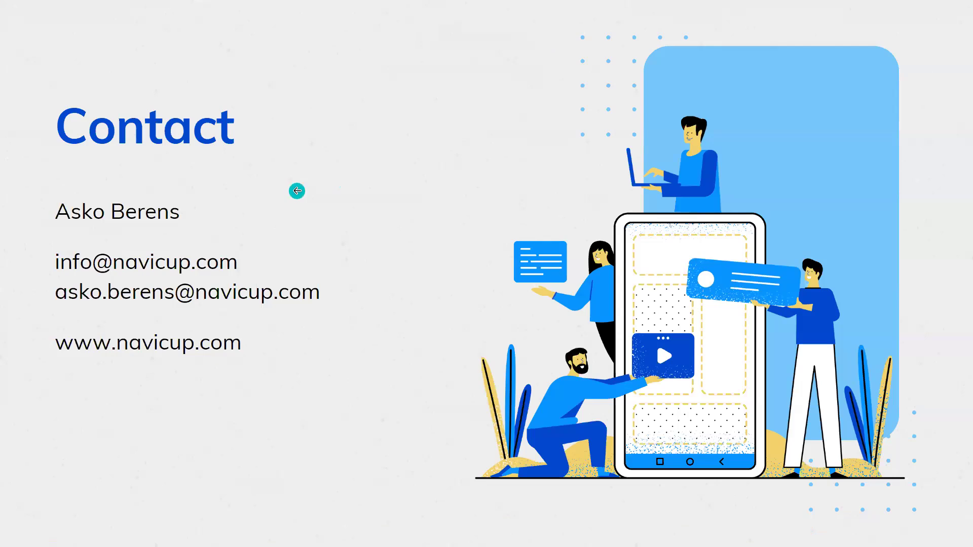
pyautogui.press('Escape')
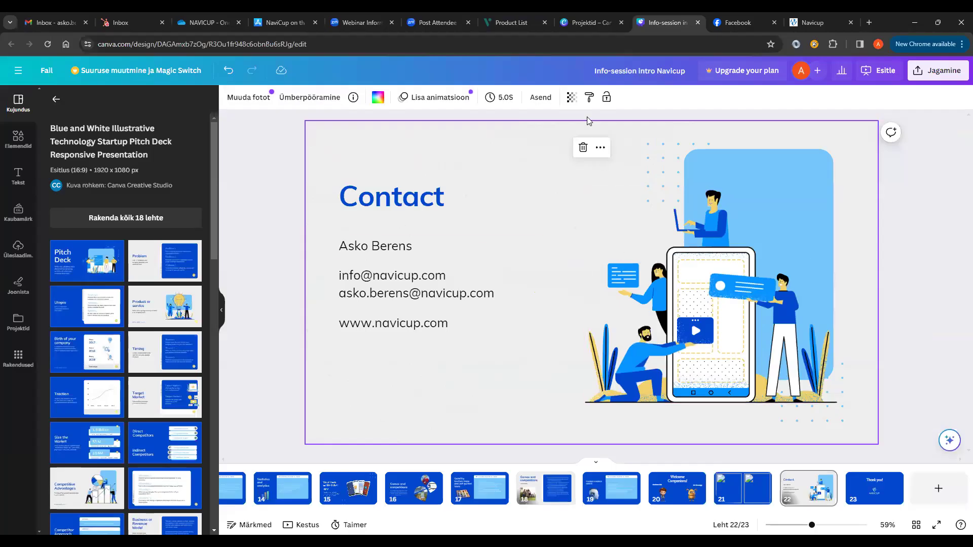